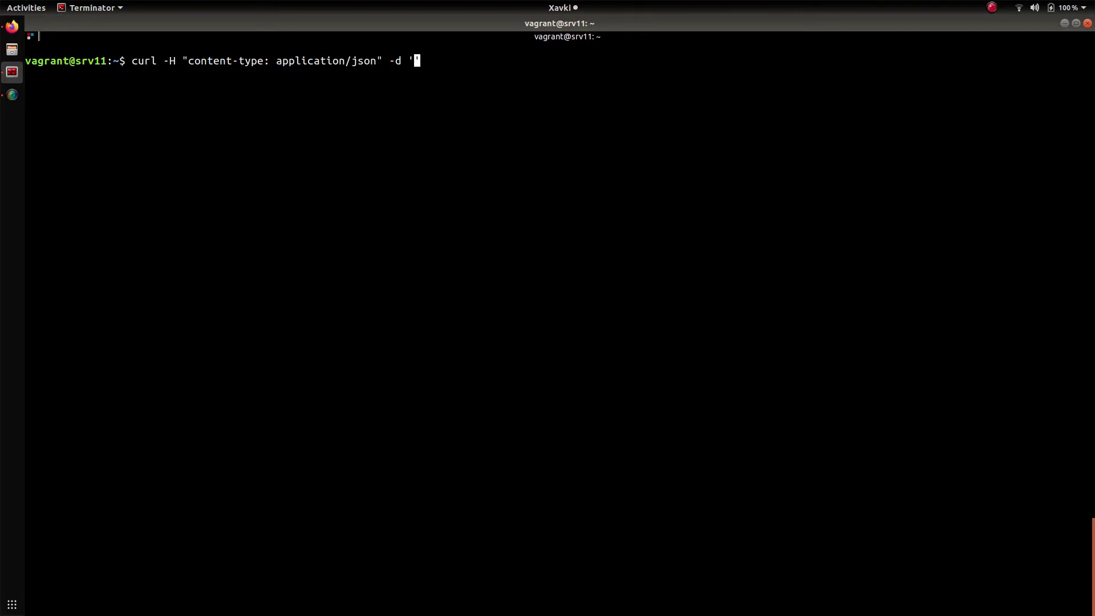
# Complete the curl command's data payload with "champs1": "valeur1" and "champs2": "valeur2"
pyautogui.write('""')
pyautogui.press('Left')
pyautogui.write('champs1": ""')
pyautogui.press('Left')
pyautogui.write('valeur1", "champs2')
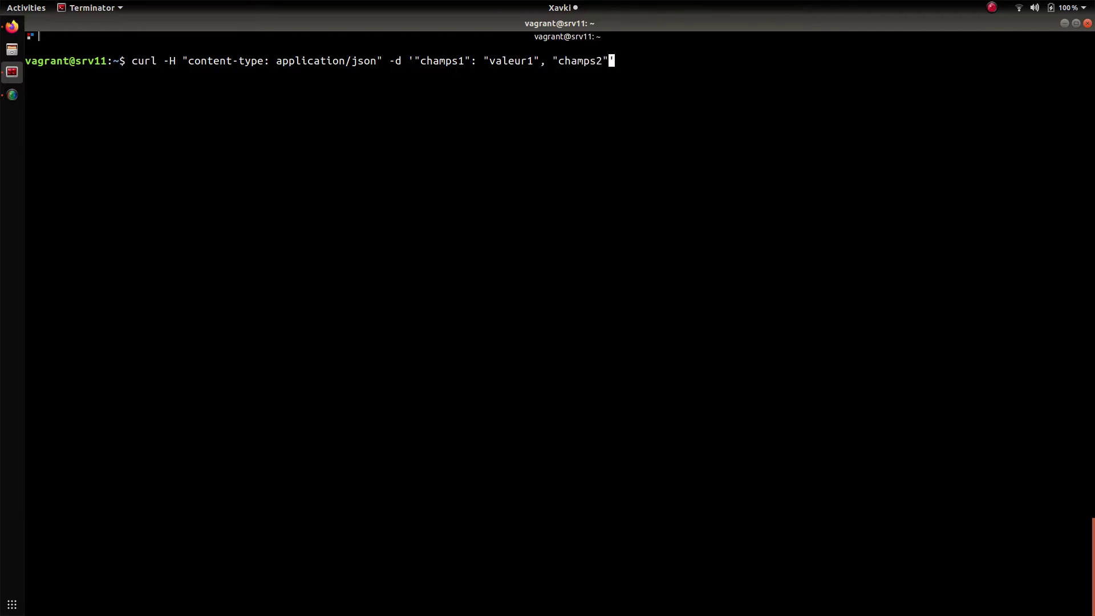
pyautogui.write('": "valeur2')
pyautogui.press('Right')
pyautogui.press('Right')
# Add the debelk host's address 192.168.20.102 with port 8888 and path /mypath to the curl command, and send the request
pyautogui.hotkey('ctrl', 'shift', 'x')
pyautogui.doubleClick(195, 94)
pyautogui.hotkey('ctrl', 'c')
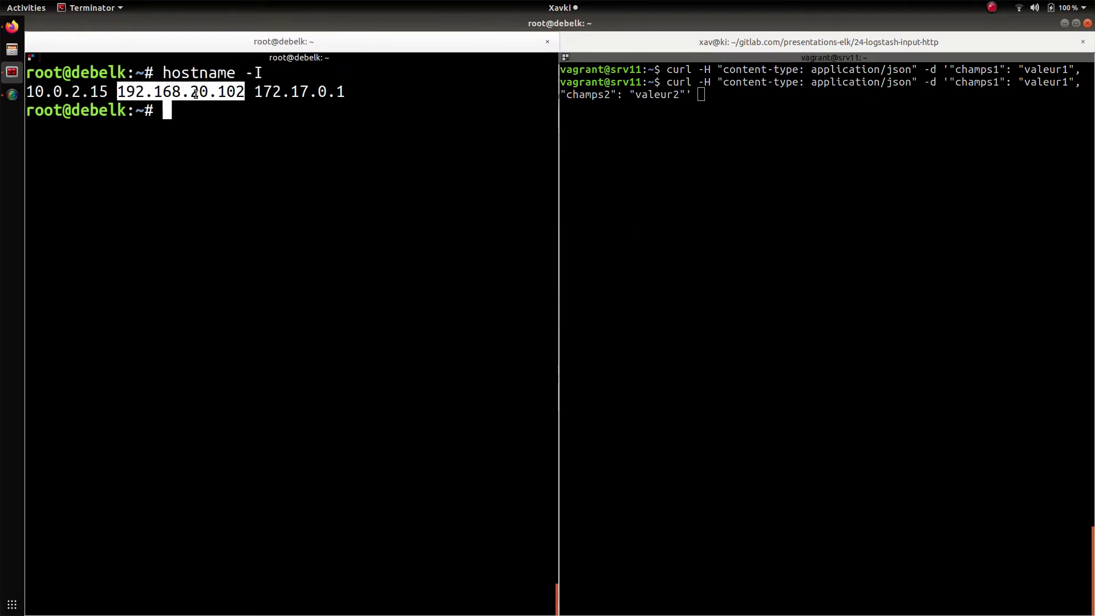
pyautogui.click(745, 227)
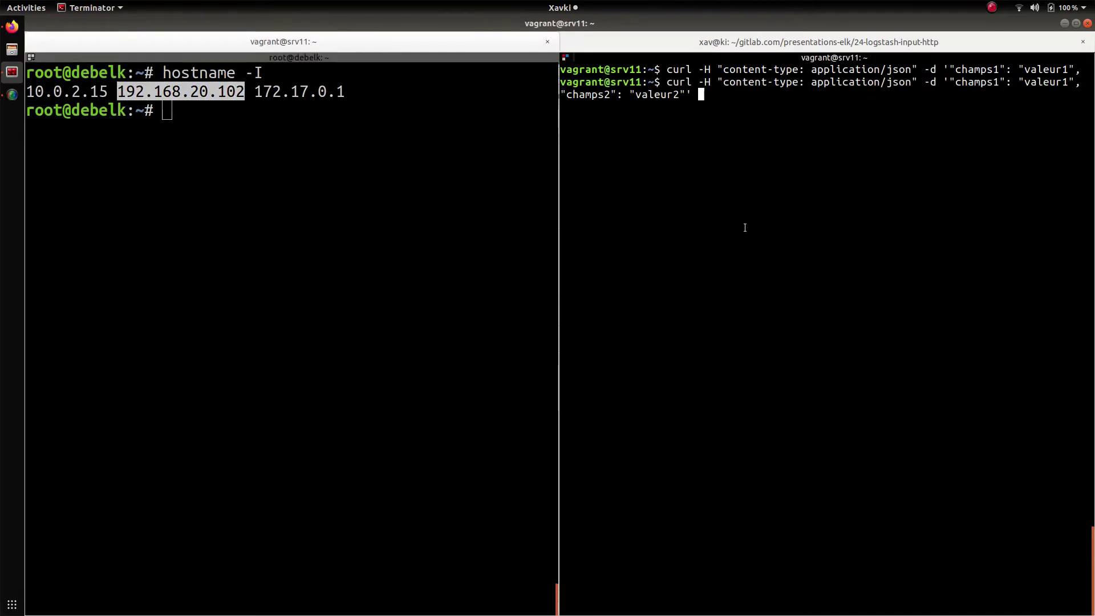
pyautogui.middleClick(745, 227)
pyautogui.write(':8888')
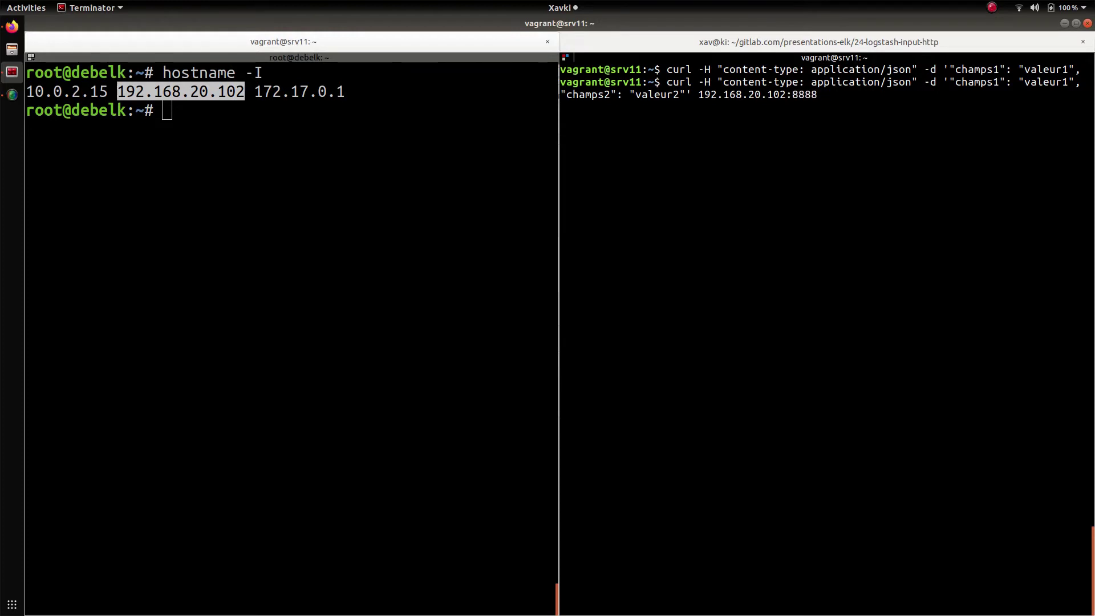
pyautogui.write('/')
pyautogui.write('mypath')
pyautogui.press('Return')
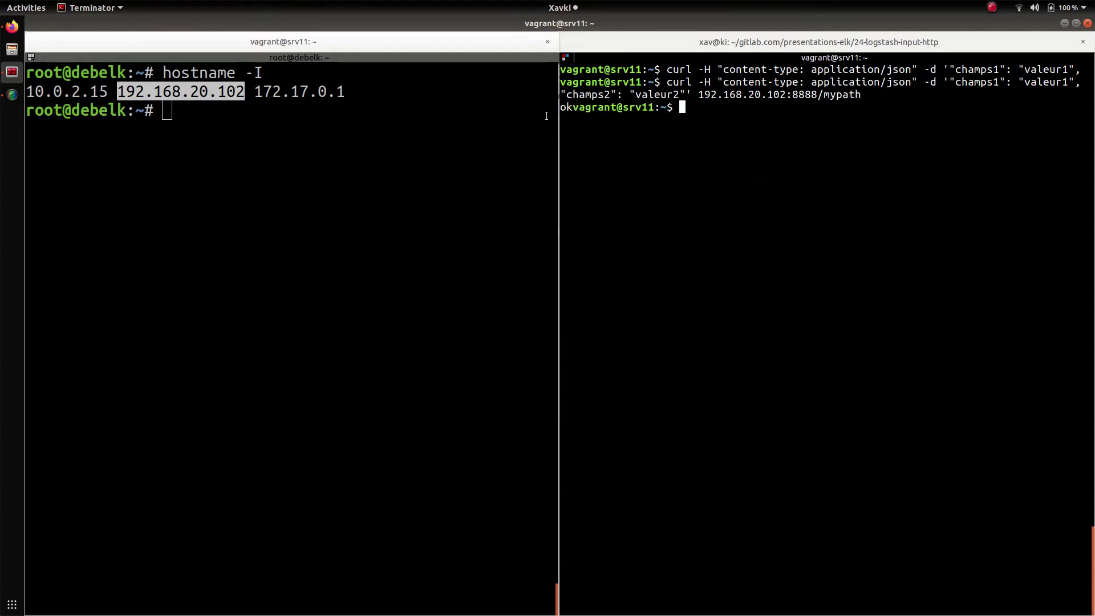
# Switch to Firefox and reload the indices in Kibana's Index Management
pyautogui.doubleClick(563, 109)
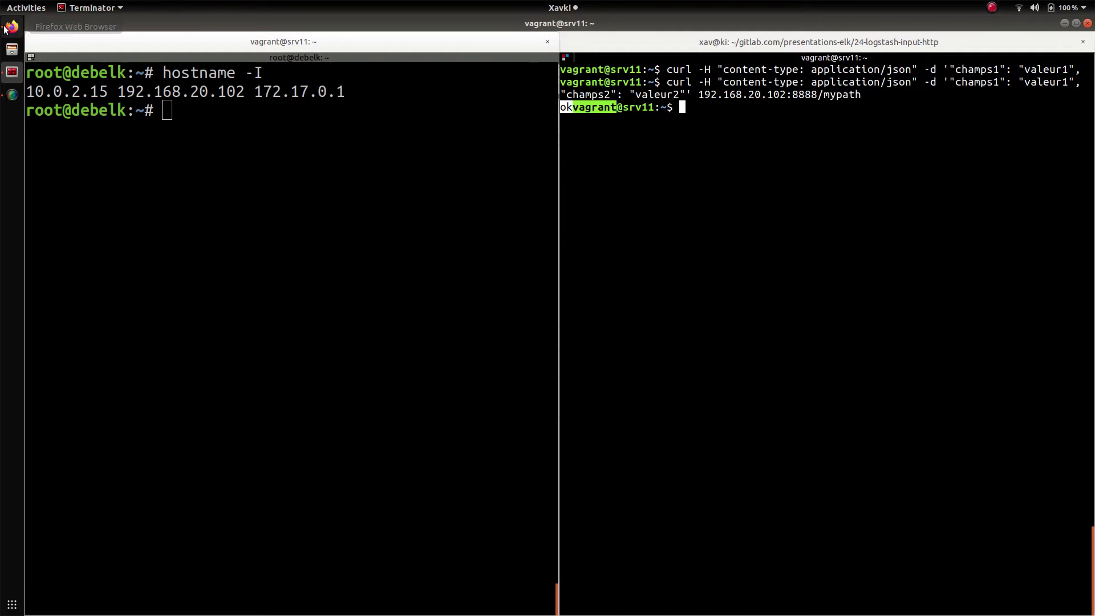
pyautogui.click(11, 27)
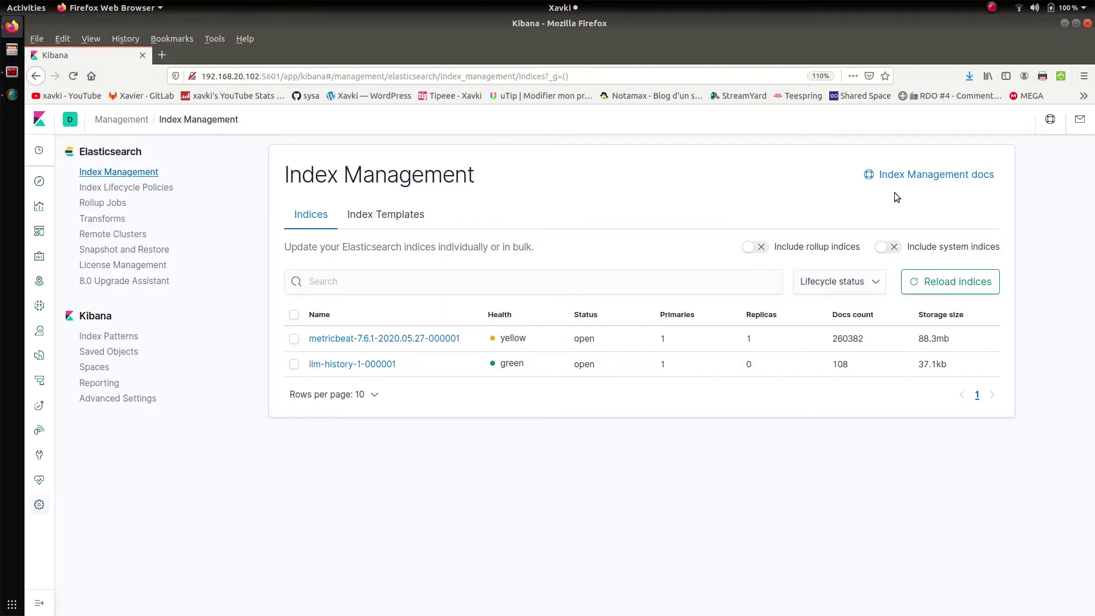
pyautogui.click(959, 292)
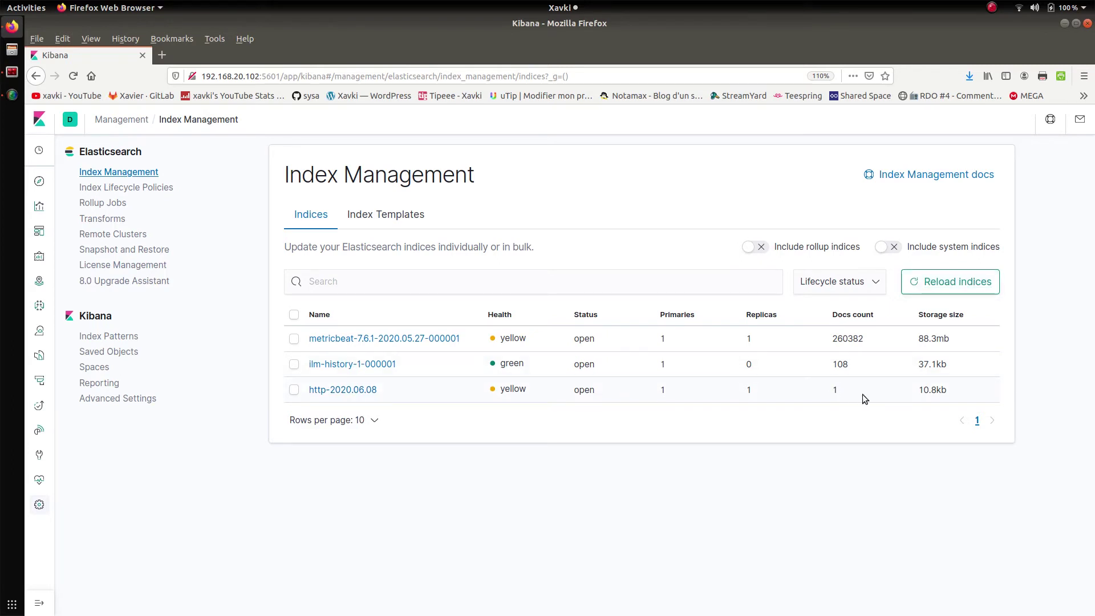
pyautogui.click(111, 336)
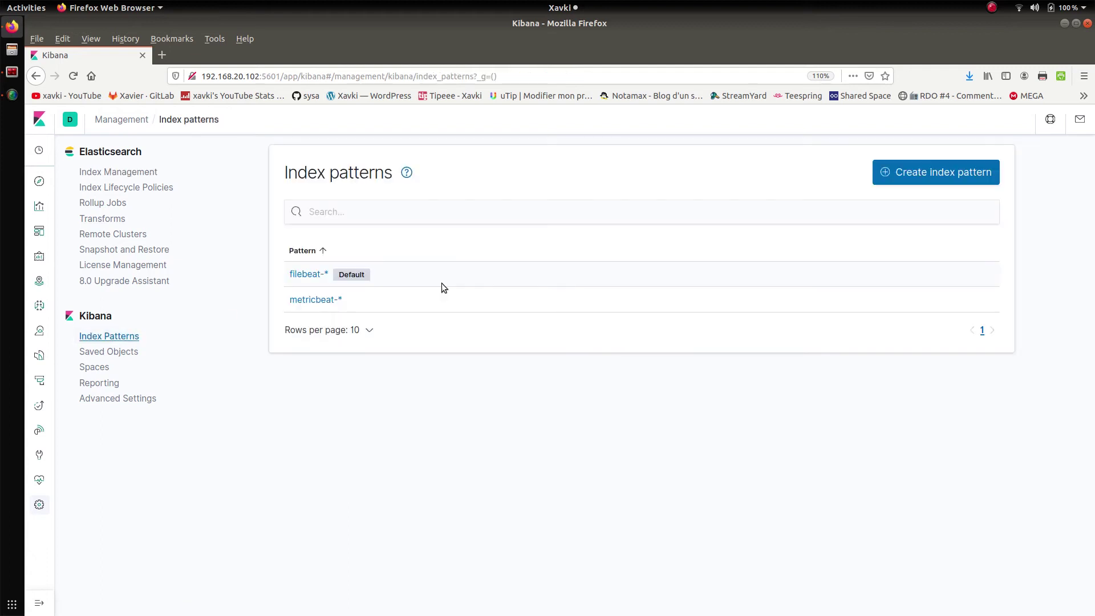
pyautogui.click(916, 174)
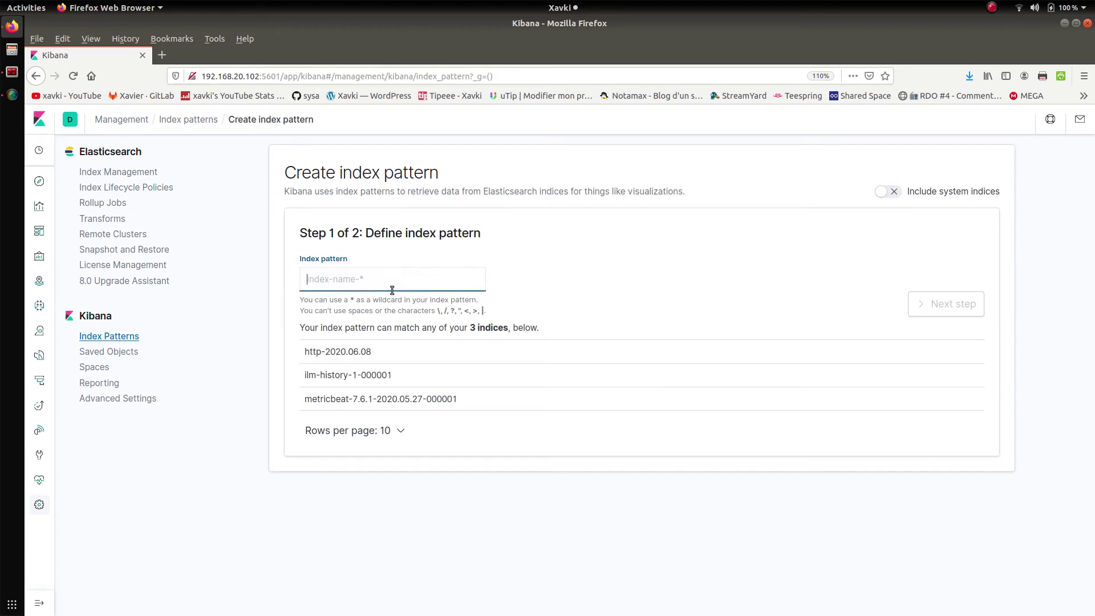
pyautogui.write('https')
pyautogui.press('BackSpace')
pyautogui.write('-*')
pyautogui.click(945, 302)
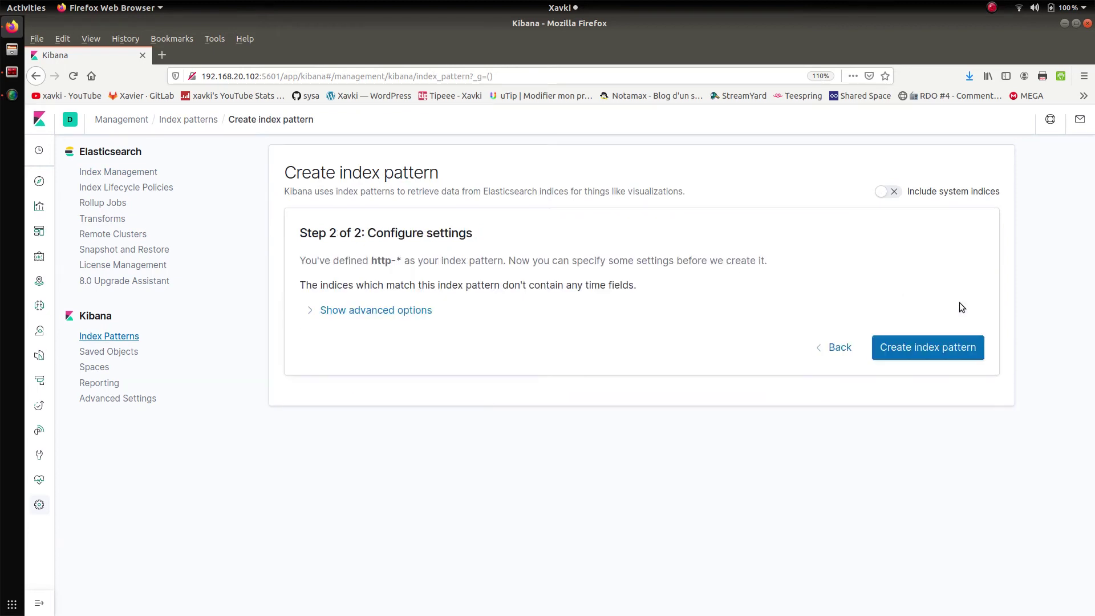
pyautogui.click(489, 306)
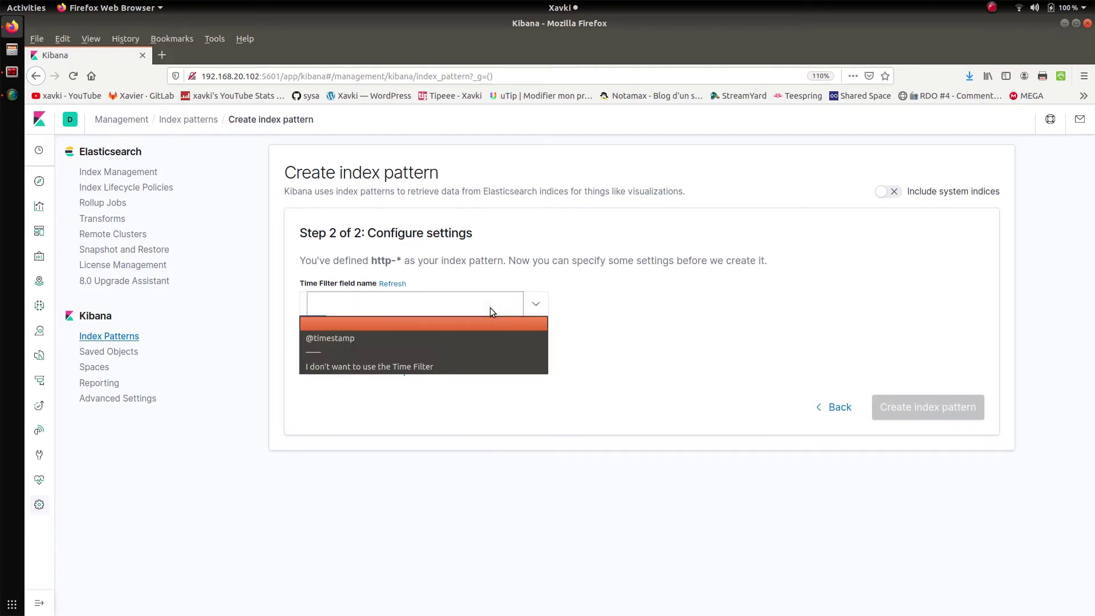
pyautogui.click(483, 338)
pyautogui.click(922, 402)
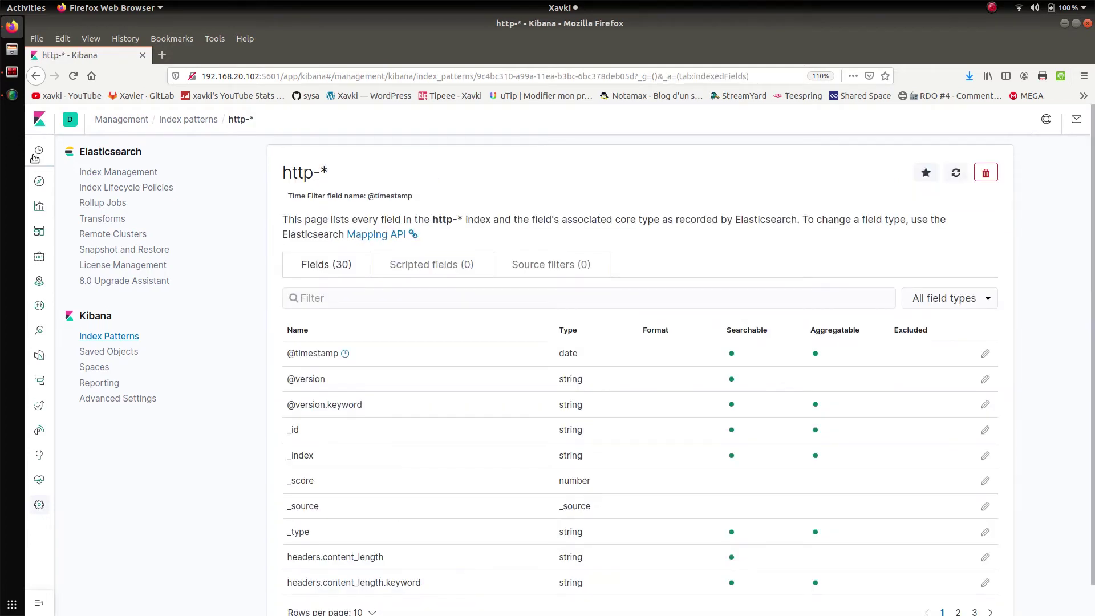
# Show the http-* data in Discover and expand the received document to examine its fields
pyautogui.click(40, 181)
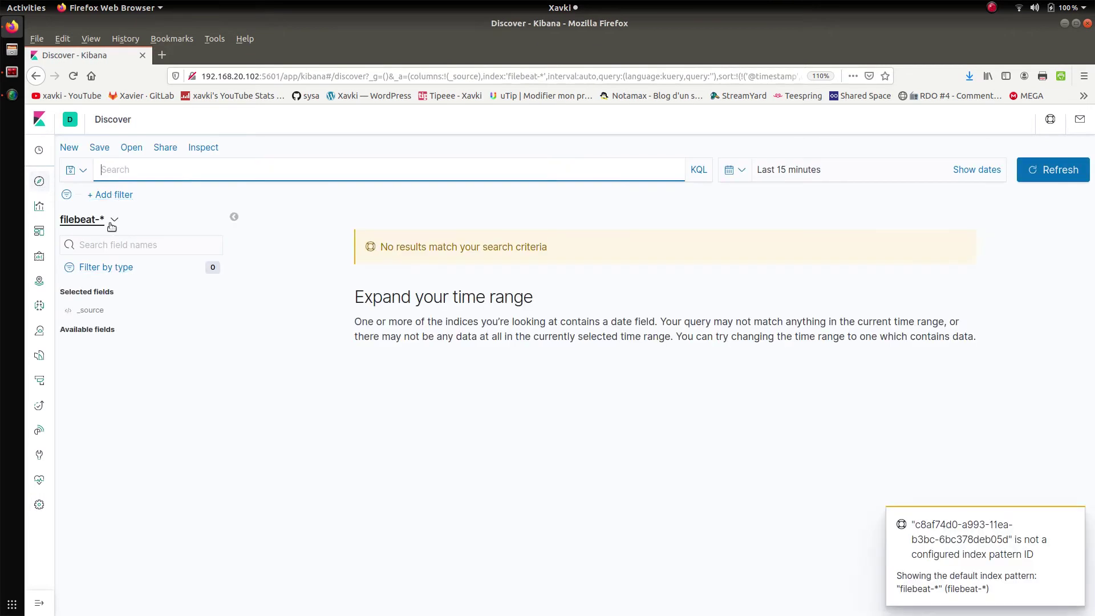
pyautogui.click(113, 223)
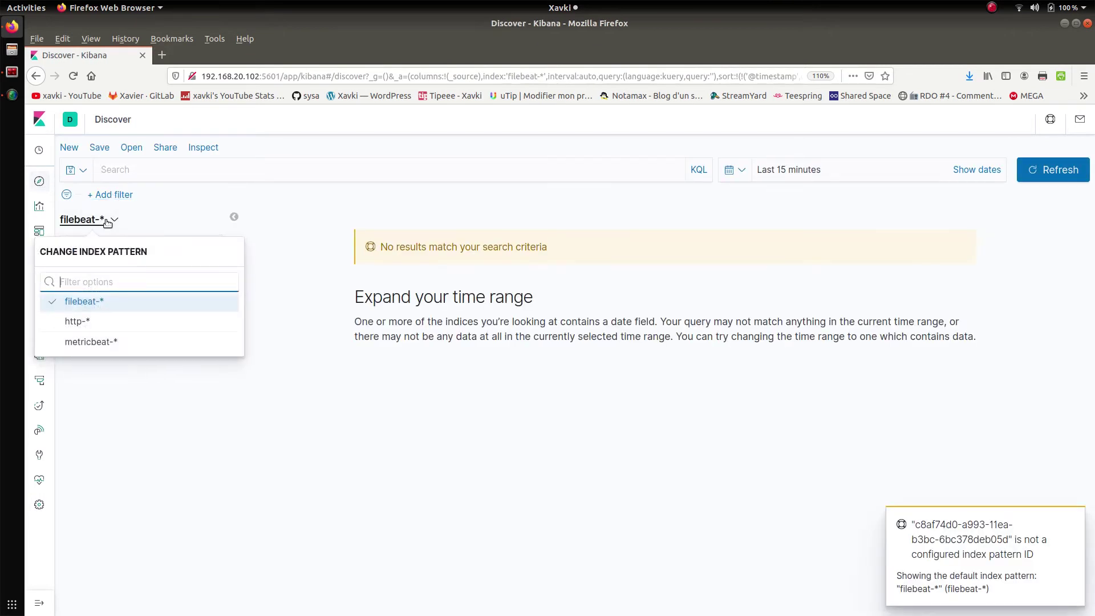
pyautogui.click(109, 323)
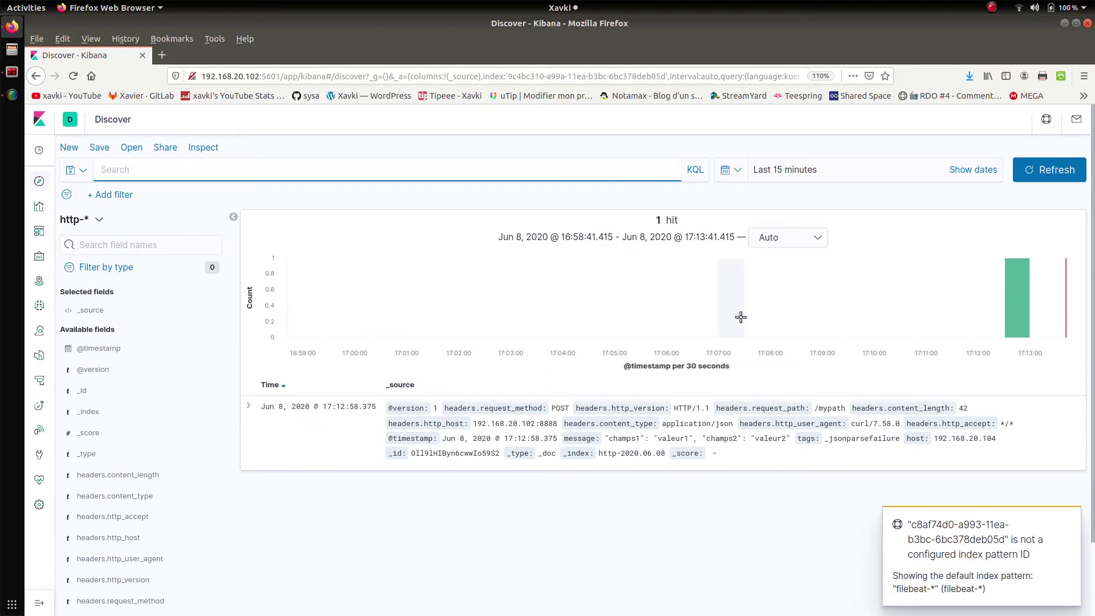
pyautogui.click(248, 407)
pyautogui.scroll(-1, 248, 412)
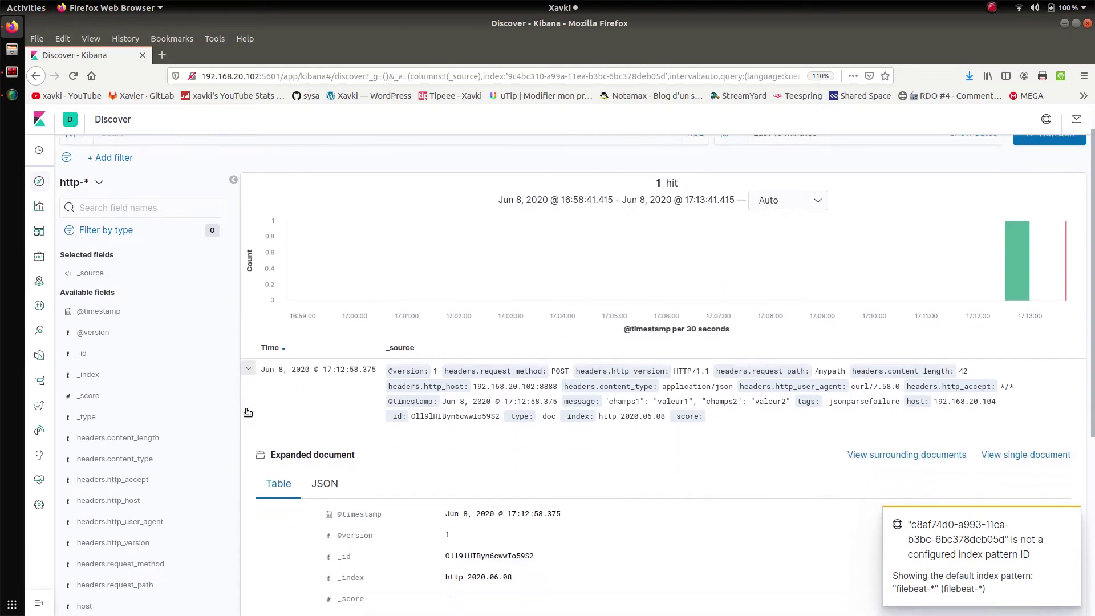
pyautogui.scroll(-6, 248, 412)
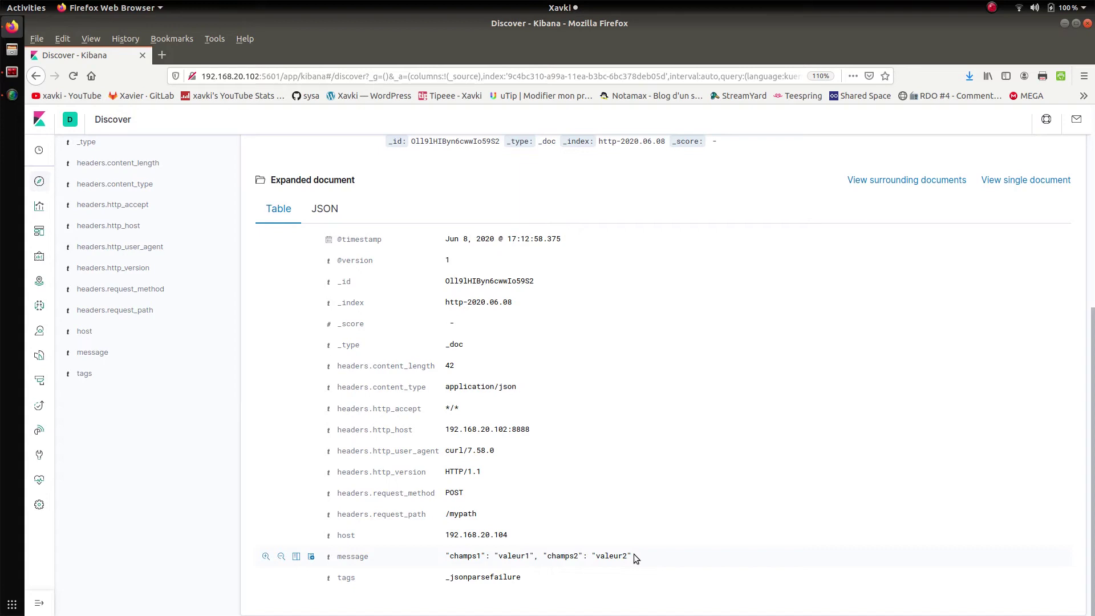
# Compare the Kibana document with the curl command in the terminal and the example command on the Logstash HTTP input slide
pyautogui.hotkey('alt', 'Tab')
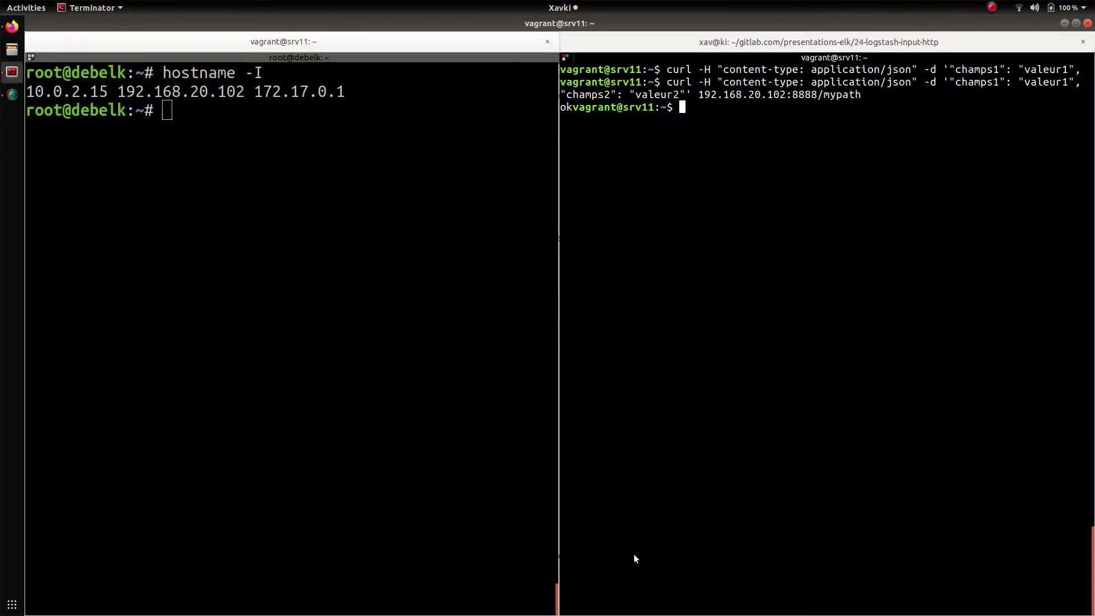
pyautogui.hotkey('alt', 'Tab')
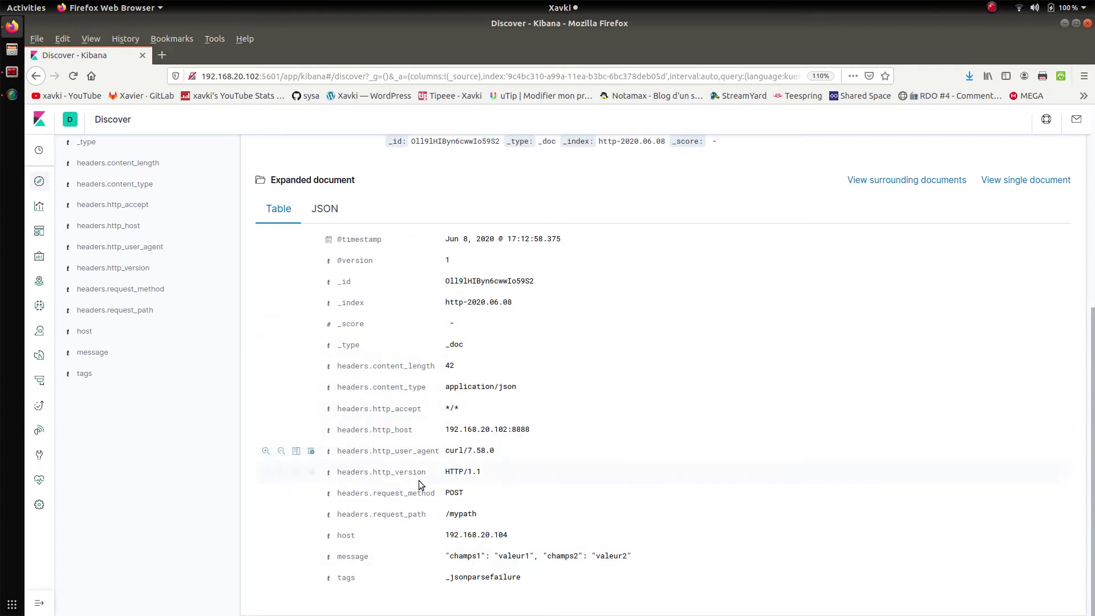
pyautogui.hotkey('alt', 'Tab')
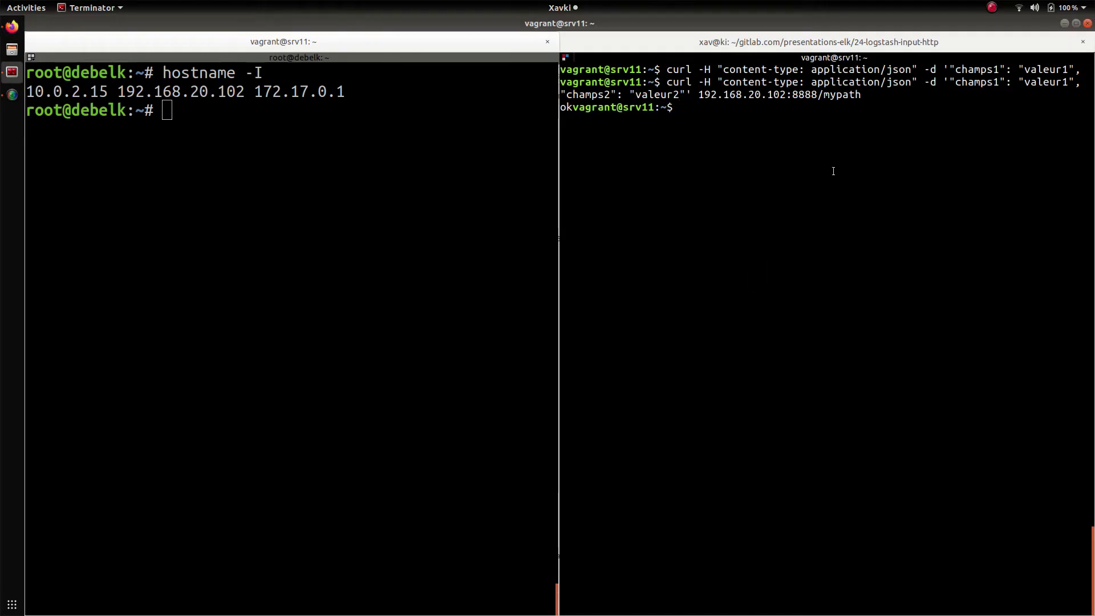
pyautogui.click(803, 41)
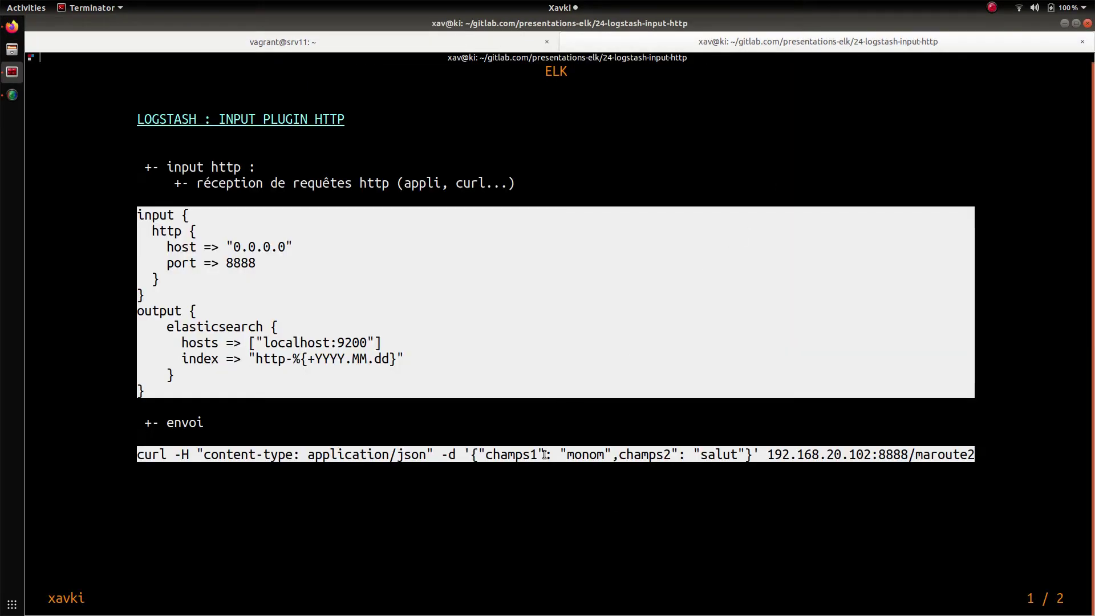
pyautogui.hotkey('alt', 'Tab')
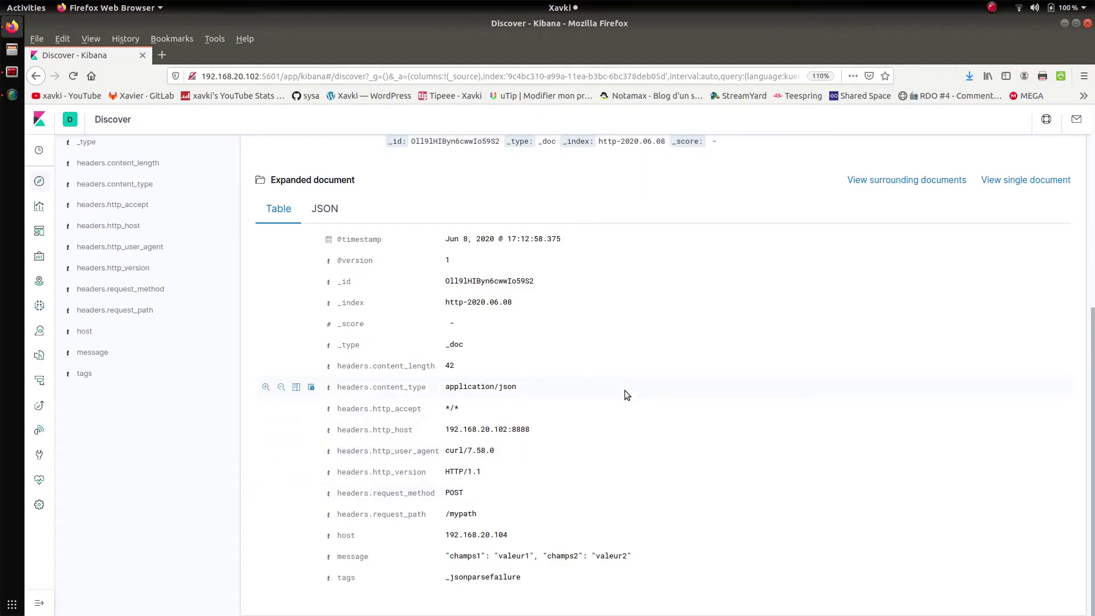
pyautogui.hotkey('alt', 'Tab')
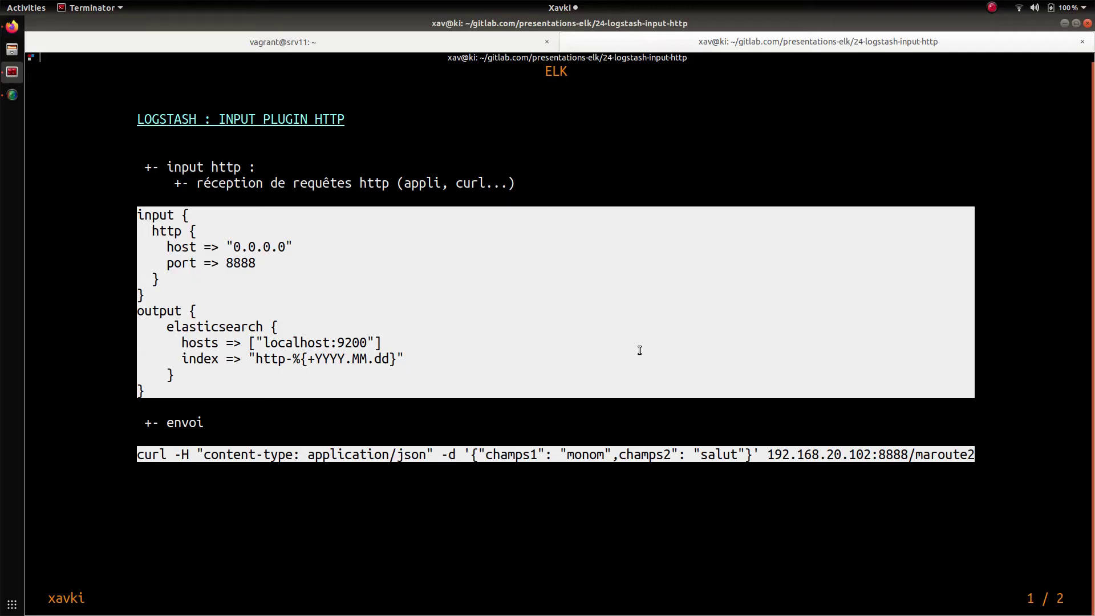
pyautogui.click(418, 47)
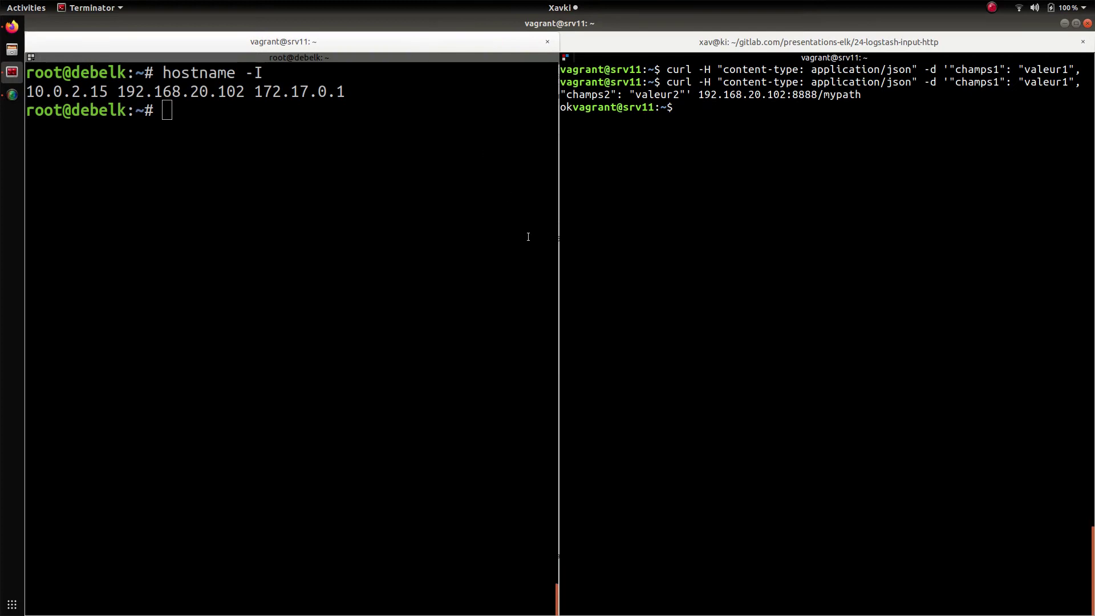
# Recall the last curl command and place the cursor at the start of valeur1 in its payload
pyautogui.press('Up')
pyautogui.press('Left')
pyautogui.press('Left')
pyautogui.press('Left')
pyautogui.press('Left')
pyautogui.press('Left')
pyautogui.press('Left')
pyautogui.press('Left')
pyautogui.press('Left')
pyautogui.press('Left')
pyautogui.press('Left')
pyautogui.press('Left')
pyautogui.press('Left')
pyautogui.press('Left')
pyautogui.press('Left')
pyautogui.press('Left')
pyautogui.press('Left')
pyautogui.press('Left')
pyautogui.press('Left')
pyautogui.press('Left')
pyautogui.press('Left')
pyautogui.press('Left')
pyautogui.press('Left')
pyautogui.press('Left')
pyautogui.press('Left')
pyautogui.press('Left')
pyautogui.press('Left')
pyautogui.press('Left')
pyautogui.press('Left')
pyautogui.press('Left')
pyautogui.press('Left')
pyautogui.press('Left')
pyautogui.press('Left')
pyautogui.press('Left')
pyautogui.press('Left')
pyautogui.press('Left')
pyautogui.press('Left')
pyautogui.press('Left')
pyautogui.press('Left')
pyautogui.press('Left')
pyautogui.press('Left')
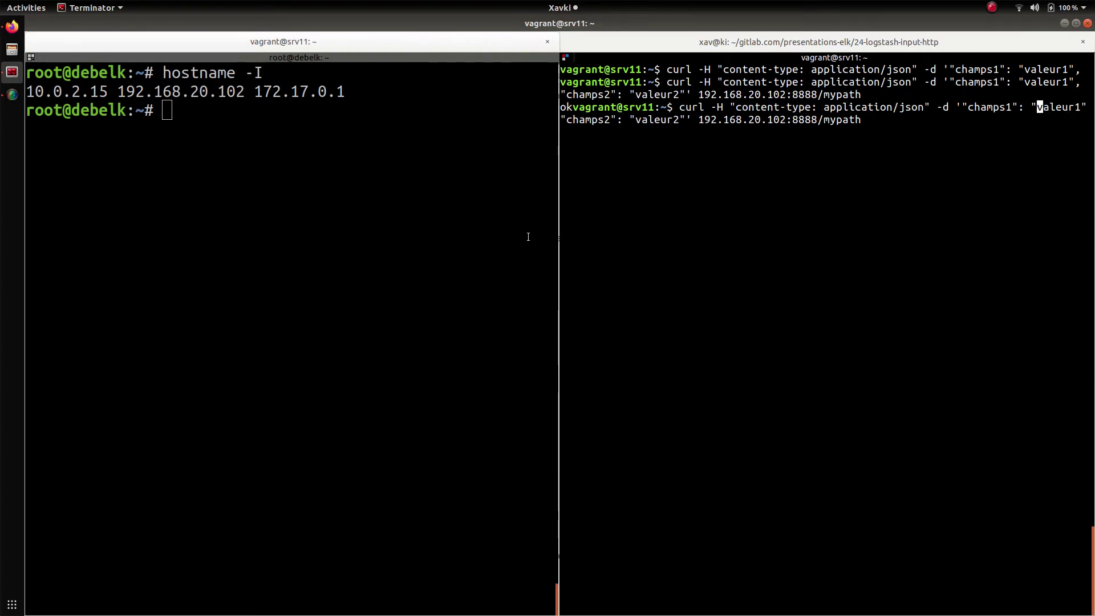
# Switch to Firefox and review the index list and the http-* index pattern in Kibana's management section
pyautogui.hotkey('alt', 'Tab')
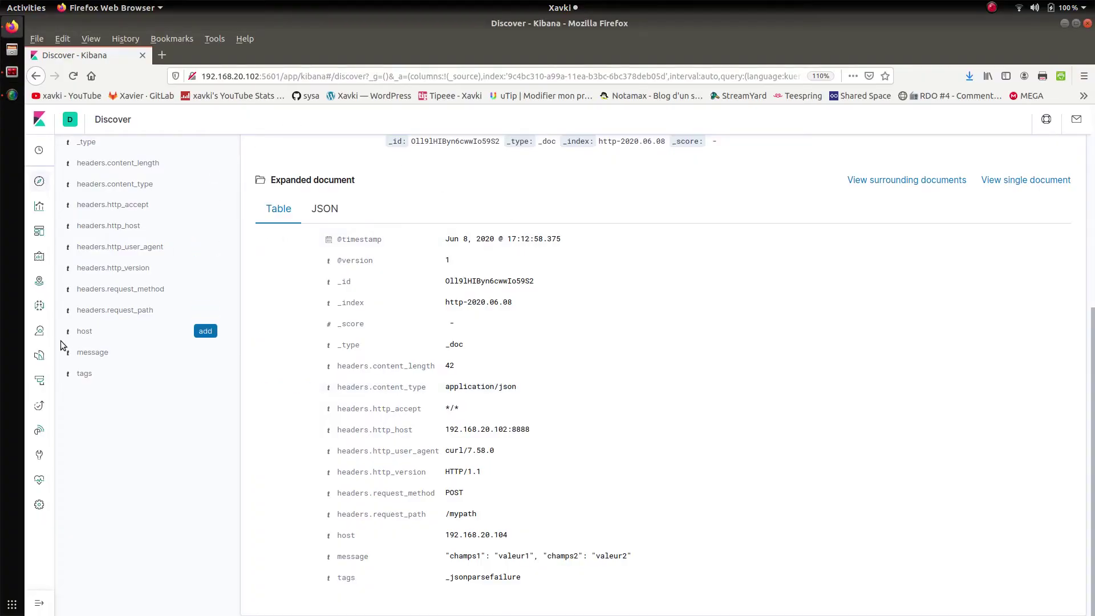
pyautogui.click(40, 505)
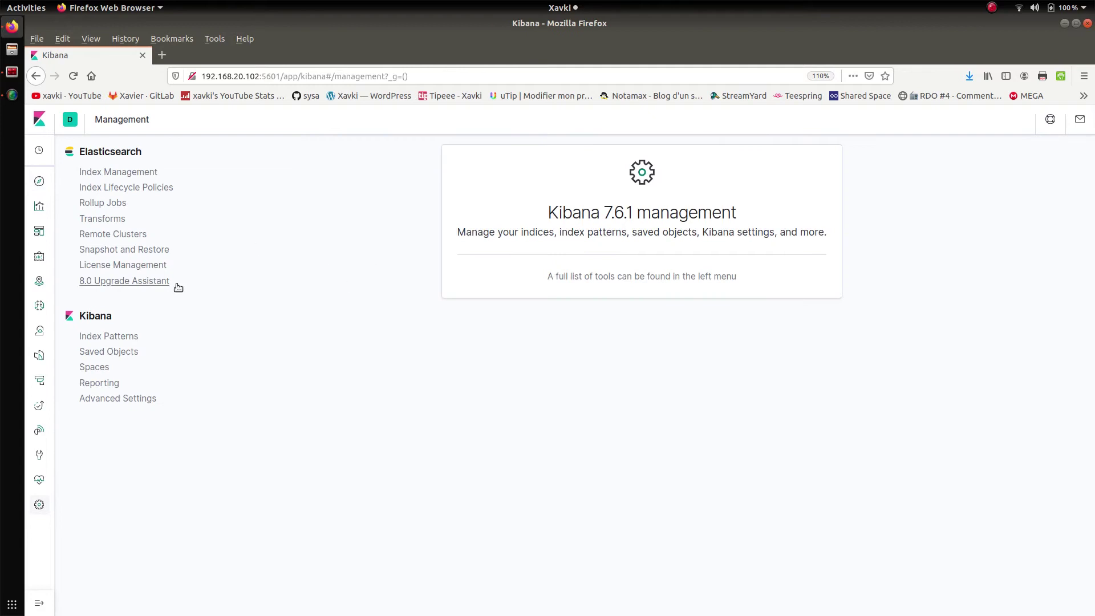
pyautogui.click(132, 173)
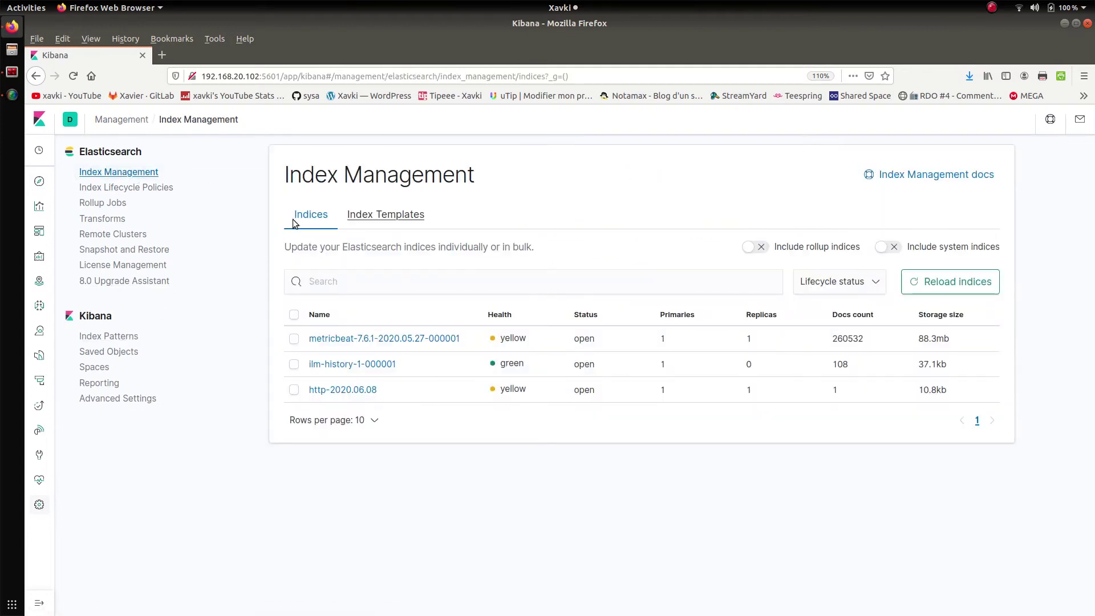
pyautogui.click(98, 340)
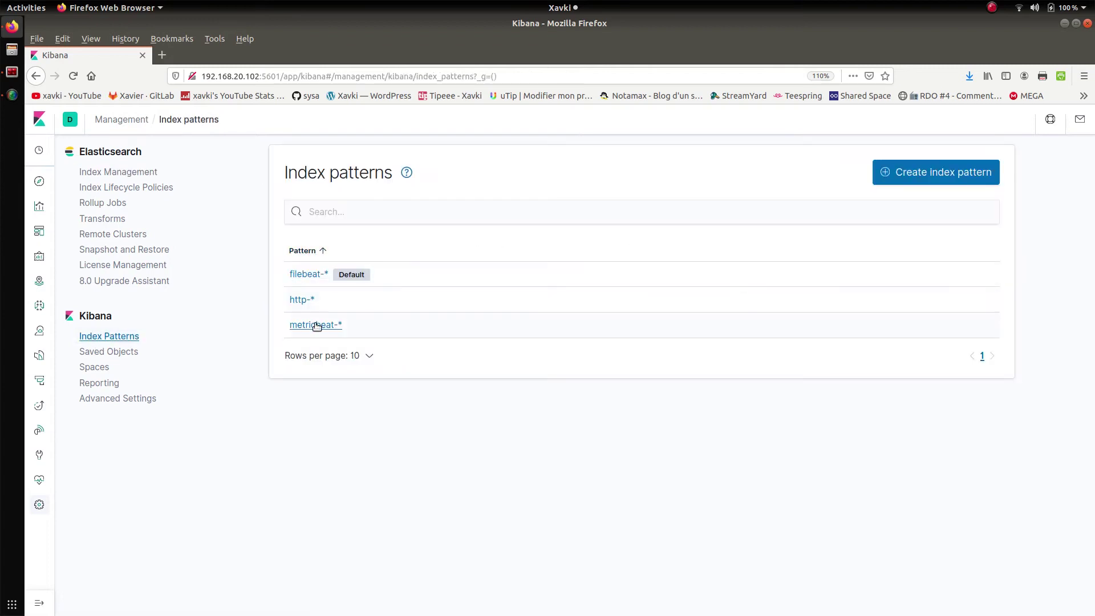
pyautogui.click(303, 299)
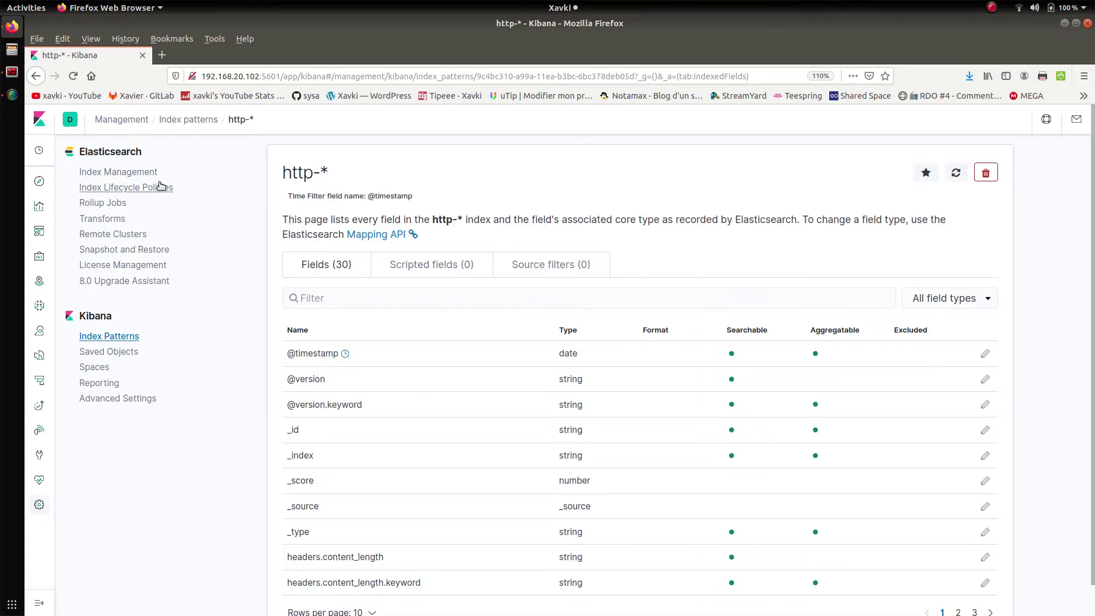
# Delete the http-2020.06.08 index from Index Management and switch back to the terminal
pyautogui.click(101, 178)
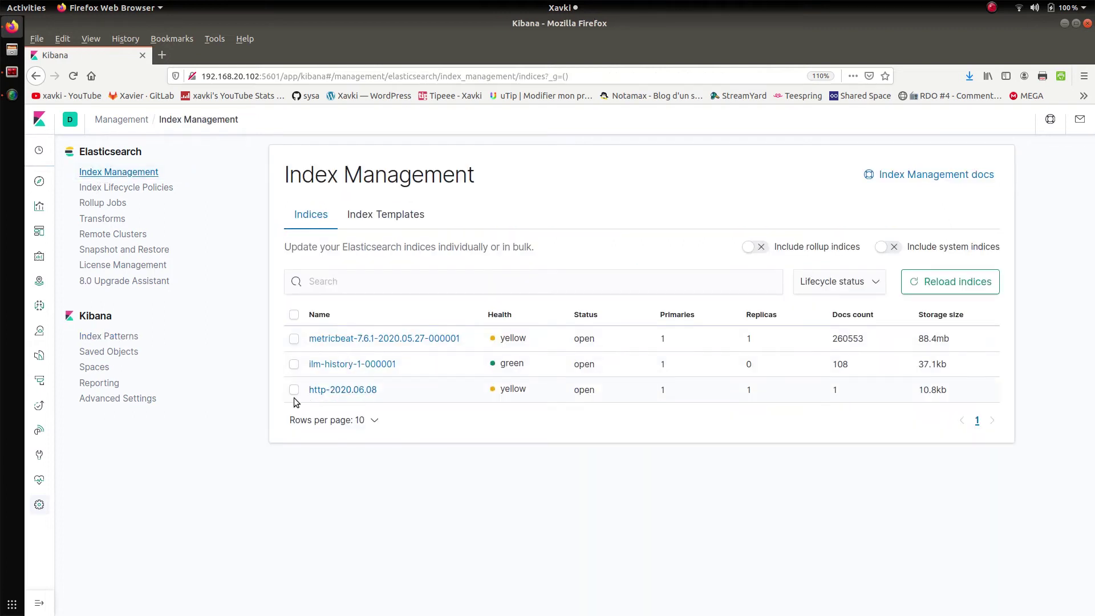
pyautogui.click(294, 390)
pyautogui.click(328, 282)
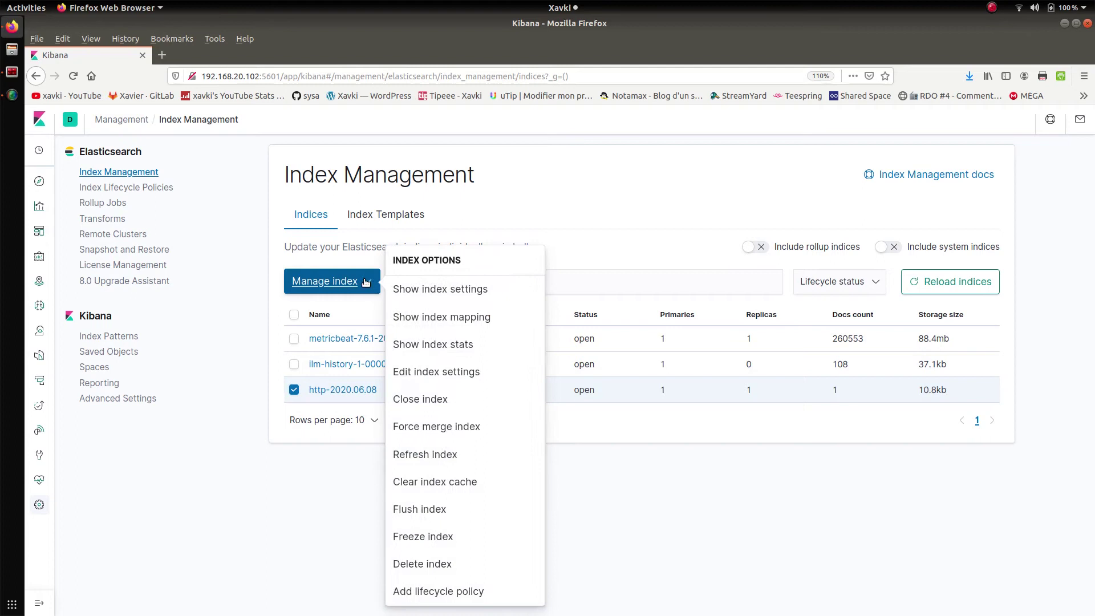
pyautogui.click(438, 564)
pyautogui.click(720, 399)
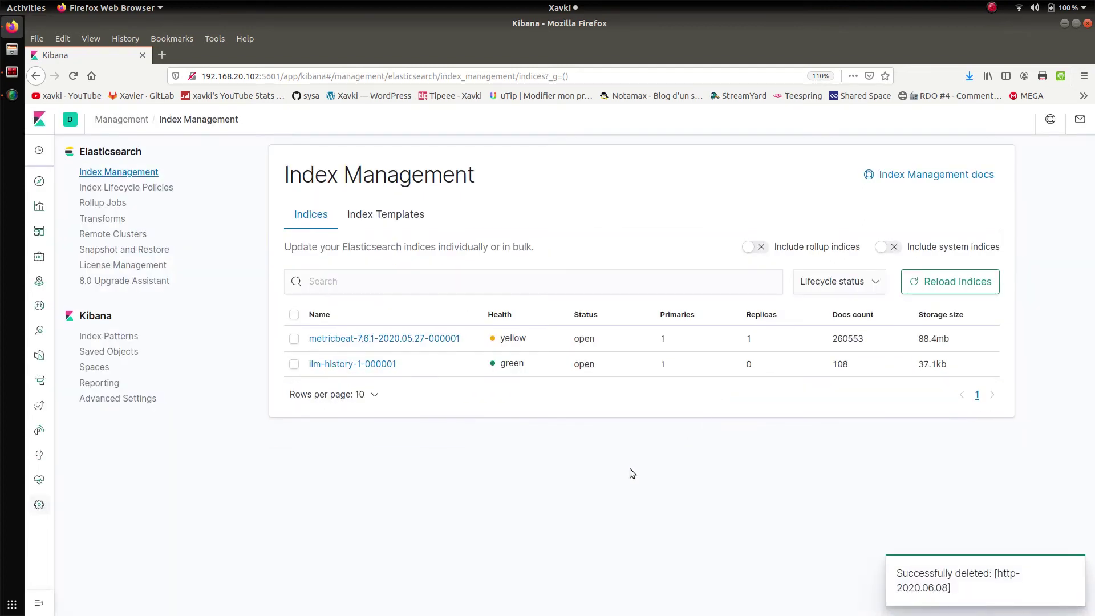
pyautogui.hotkey('alt', 'Tab')
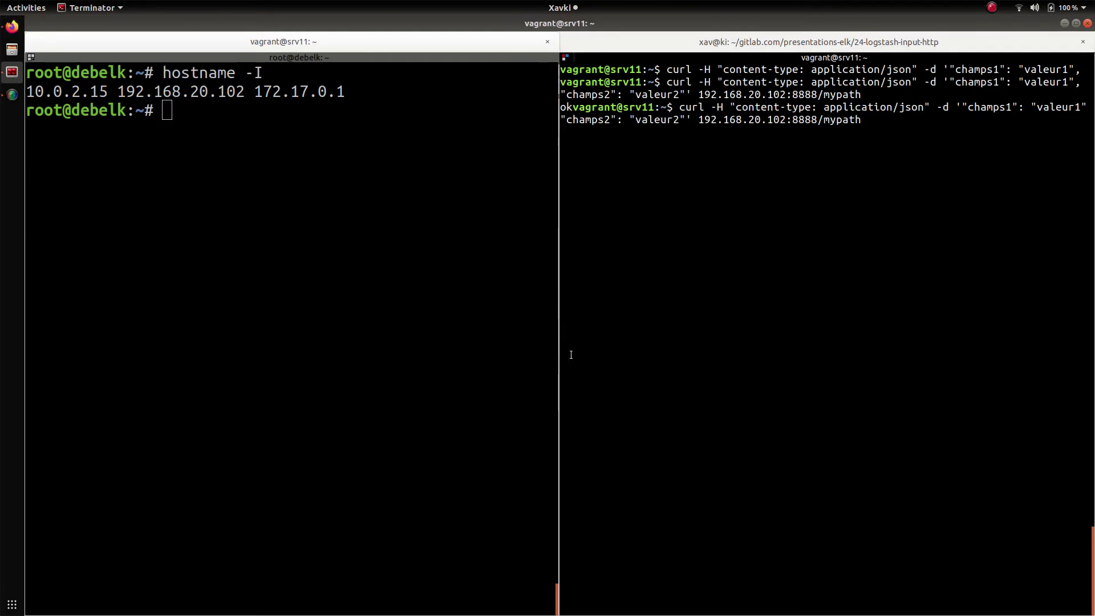
# Show the srv11 pane full size with larger text and insert an opening curly brace before "champs1" in the curl payload
pyautogui.hotkey('ctrl', 'shift', 'x')
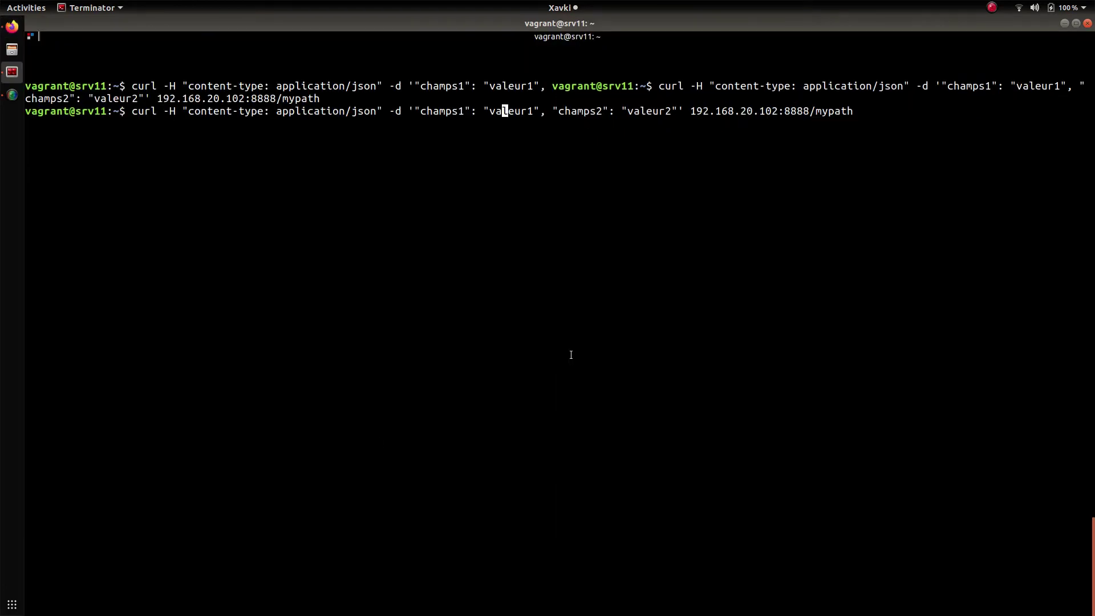
pyautogui.hotkey('ctrl', '+')
pyautogui.press('Left')
pyautogui.press('Left')
pyautogui.press('Left')
pyautogui.press('Left')
pyautogui.press('Left')
pyautogui.press('Left')
pyautogui.press('Left')
pyautogui.press('Left')
pyautogui.press('Left')
pyautogui.press('Left')
pyautogui.press('Left')
pyautogui.press('Left')
pyautogui.press('Left')
pyautogui.press('Left')
pyautogui.press('Left')
pyautogui.press('Left')
pyautogui.press('Left')
pyautogui.press('Left')
pyautogui.press('Left')
pyautogui.press('Left')
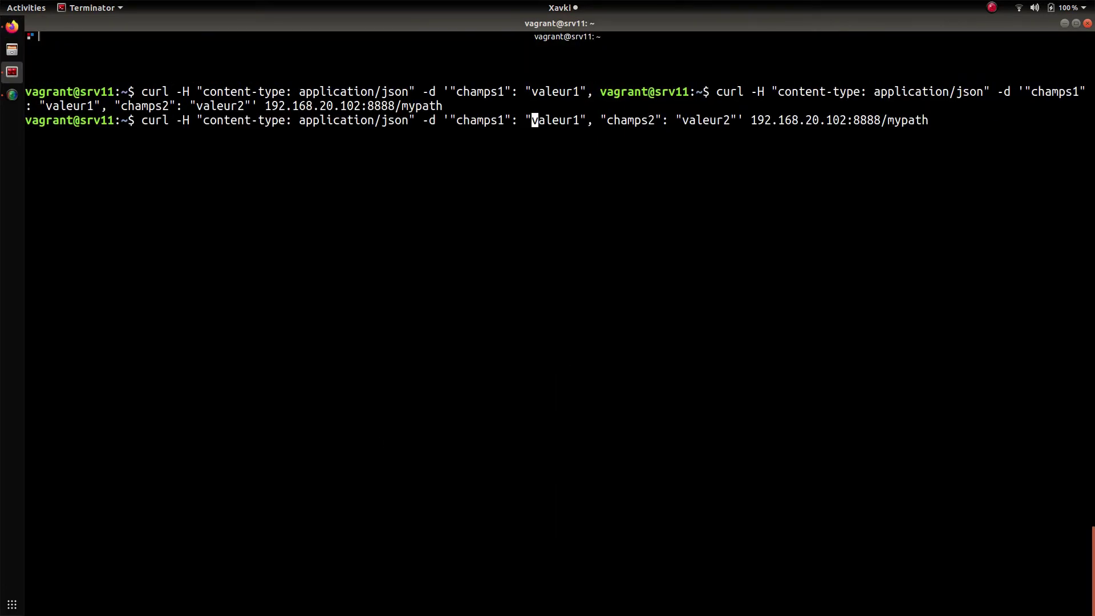
pyautogui.press('Left')
pyautogui.press('Left')
pyautogui.press('Left')
pyautogui.press('Left')
pyautogui.press('Left')
pyautogui.press('Left')
pyautogui.press('Left')
pyautogui.write('{')
# Add the closing curly brace after "valeur2" in the payload and send the curl request to 192.168.20.102:8888/mypath
pyautogui.press('Right')
pyautogui.press('Right')
pyautogui.press('Right')
pyautogui.press('Right')
pyautogui.press('Right')
pyautogui.press('Right')
pyautogui.press('Right')
pyautogui.press('Right')
pyautogui.press('Right')
pyautogui.press('Right')
pyautogui.press('Right')
pyautogui.press('Right')
pyautogui.press('Right')
pyautogui.press('Right')
pyautogui.press('Right')
pyautogui.press('Right')
pyautogui.press('Right')
pyautogui.press('Right')
pyautogui.press('Right')
pyautogui.press('Right')
pyautogui.press('Right')
pyautogui.press('Right')
pyautogui.press('Right')
pyautogui.press('Right')
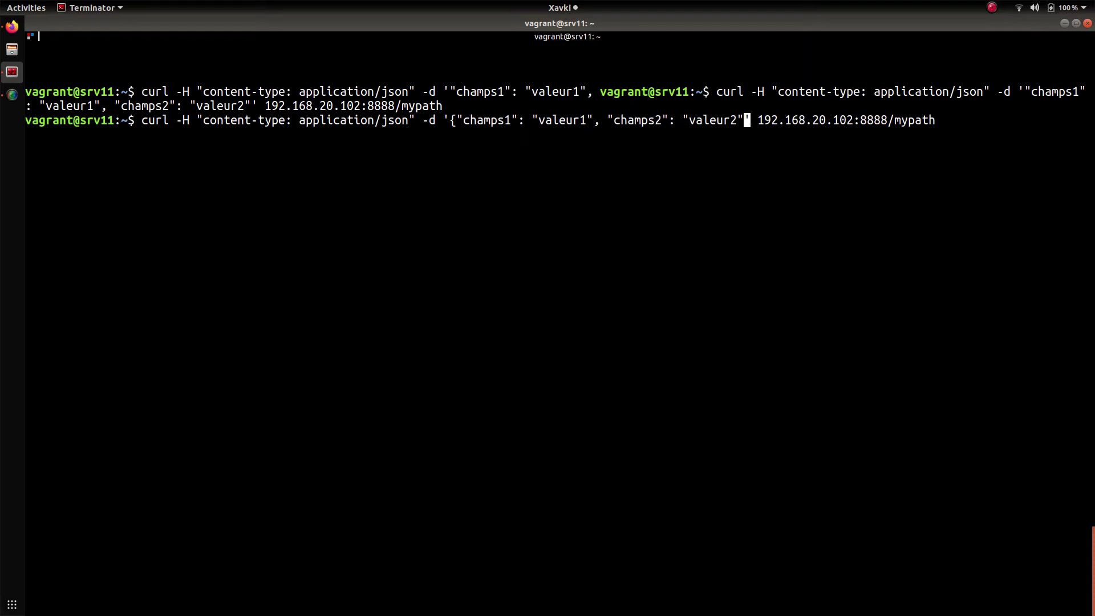
pyautogui.write('}')
pyautogui.press('Return')
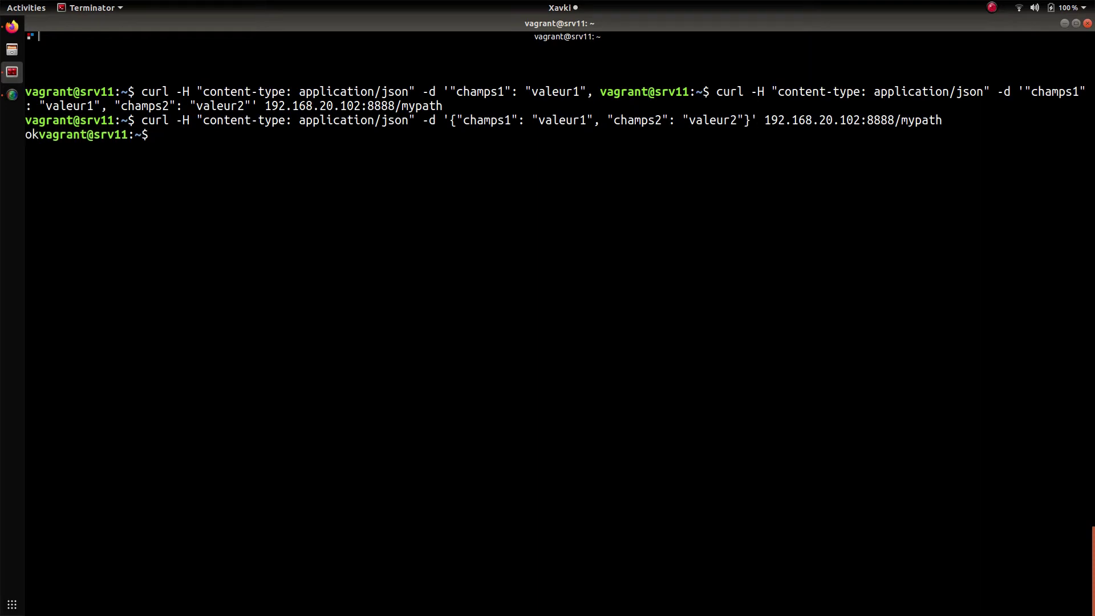
# Switch to Firefox, reload the index list in Kibana and refresh the field list of the http-* index pattern
pyautogui.hotkey('alt', 'Tab')
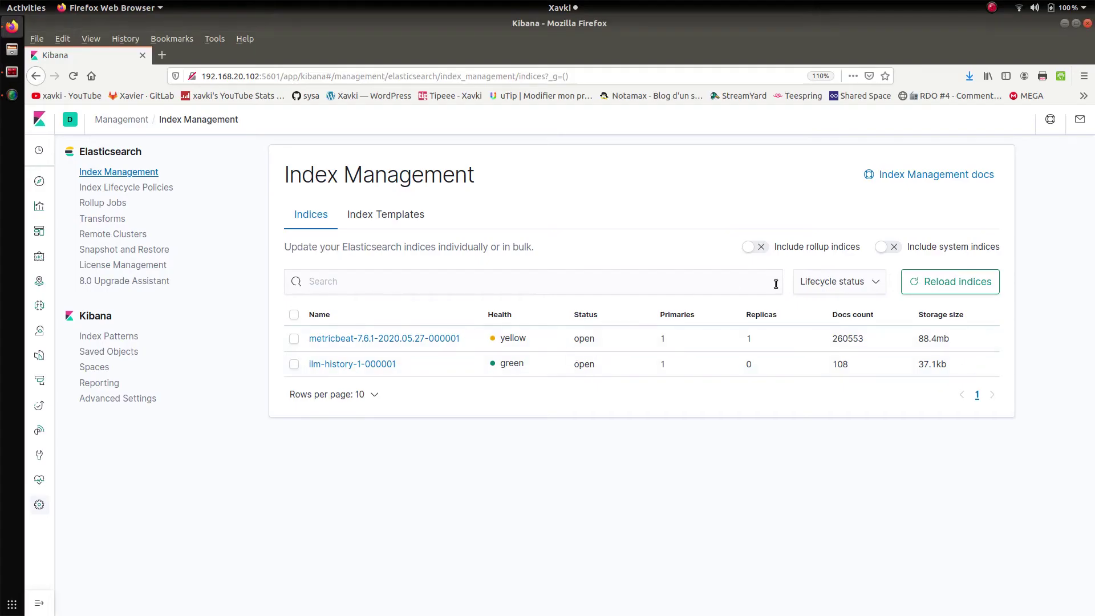
pyautogui.click(952, 280)
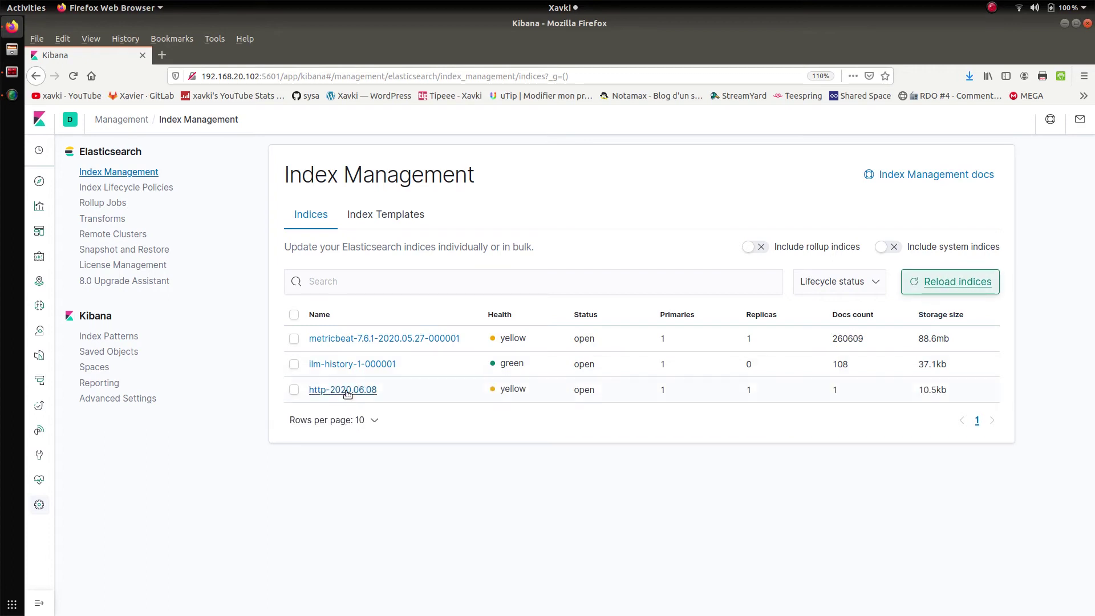
pyautogui.click(101, 340)
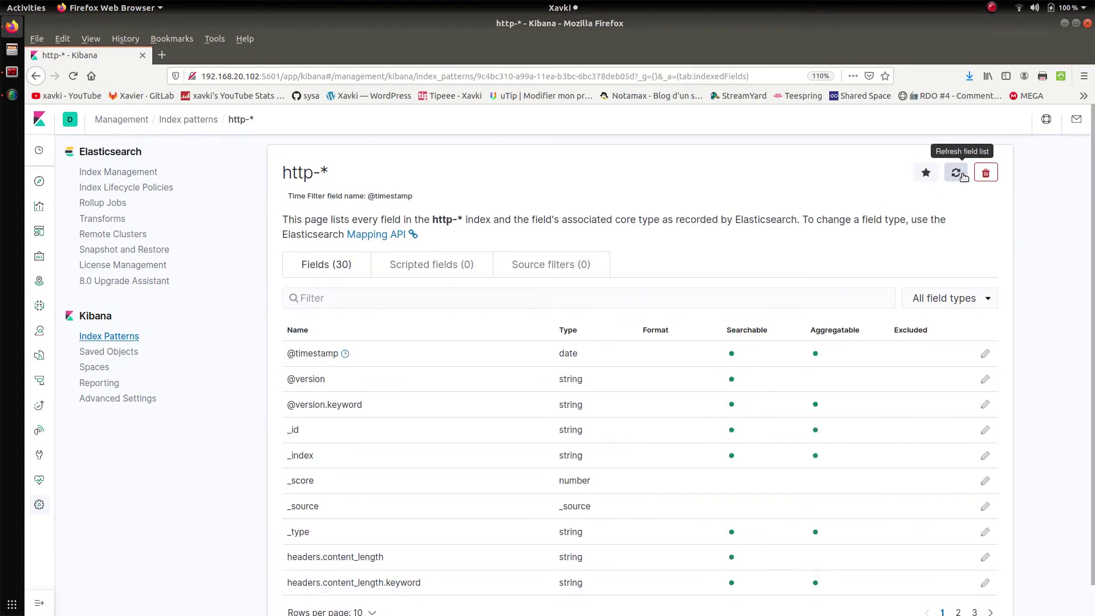
pyautogui.click(957, 174)
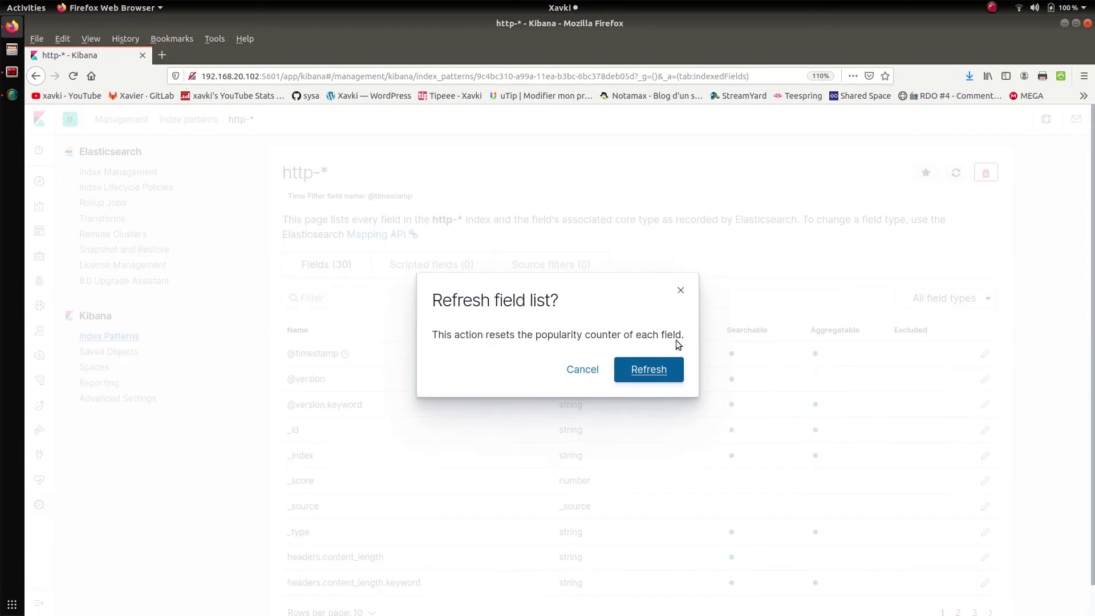
pyautogui.click(654, 371)
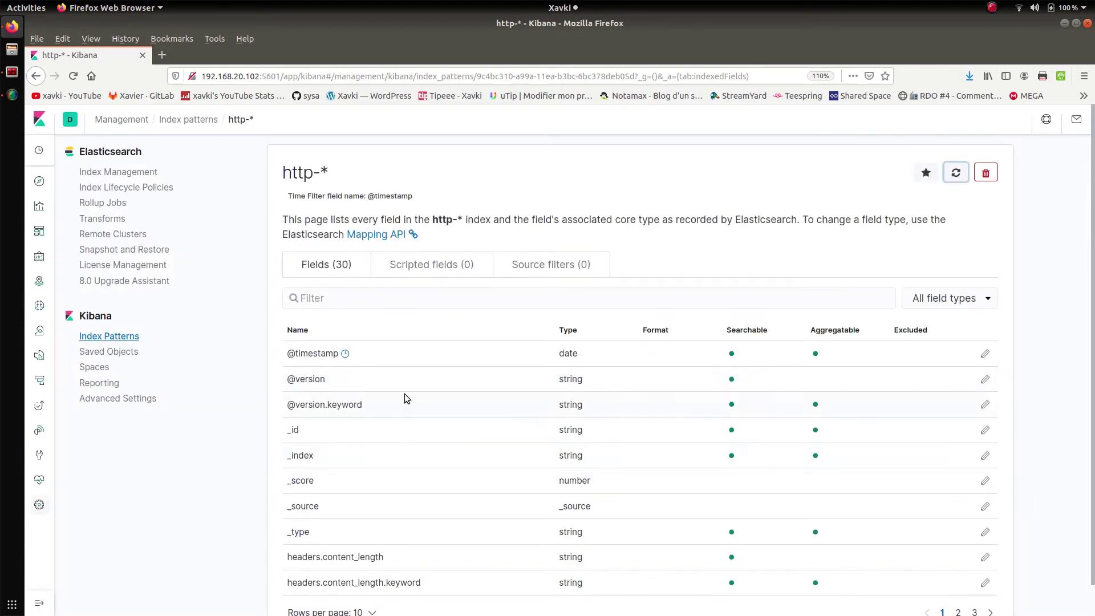
# Refresh the http-* results in Discover and expand the document received from the curl request
pyautogui.click(39, 182)
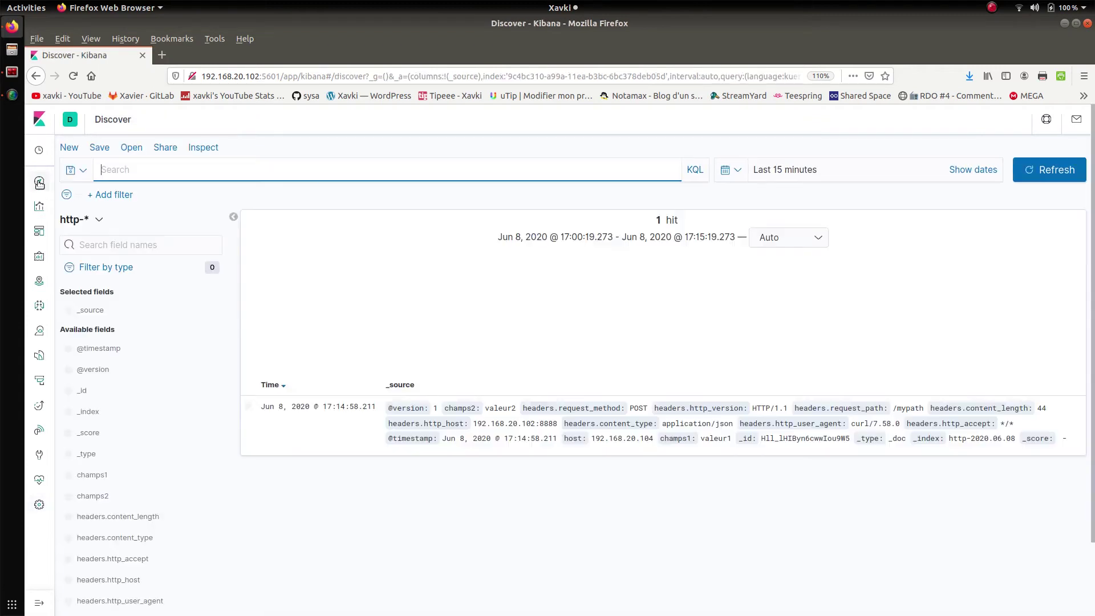
pyautogui.click(1048, 171)
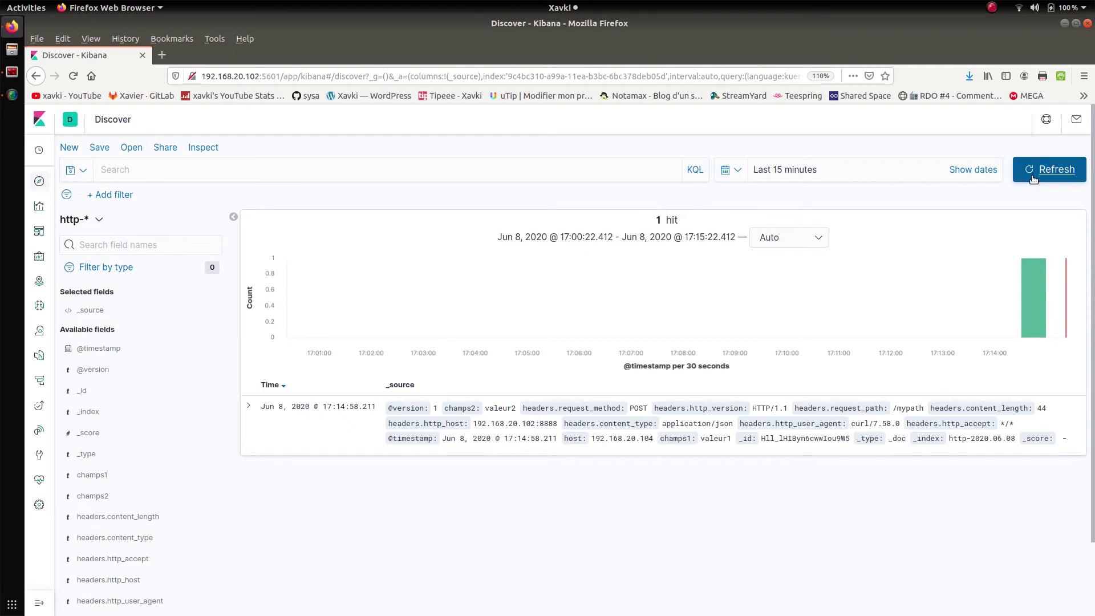
pyautogui.click(248, 405)
pyautogui.scroll(-1, 248, 406)
pyautogui.scroll(-5, 248, 405)
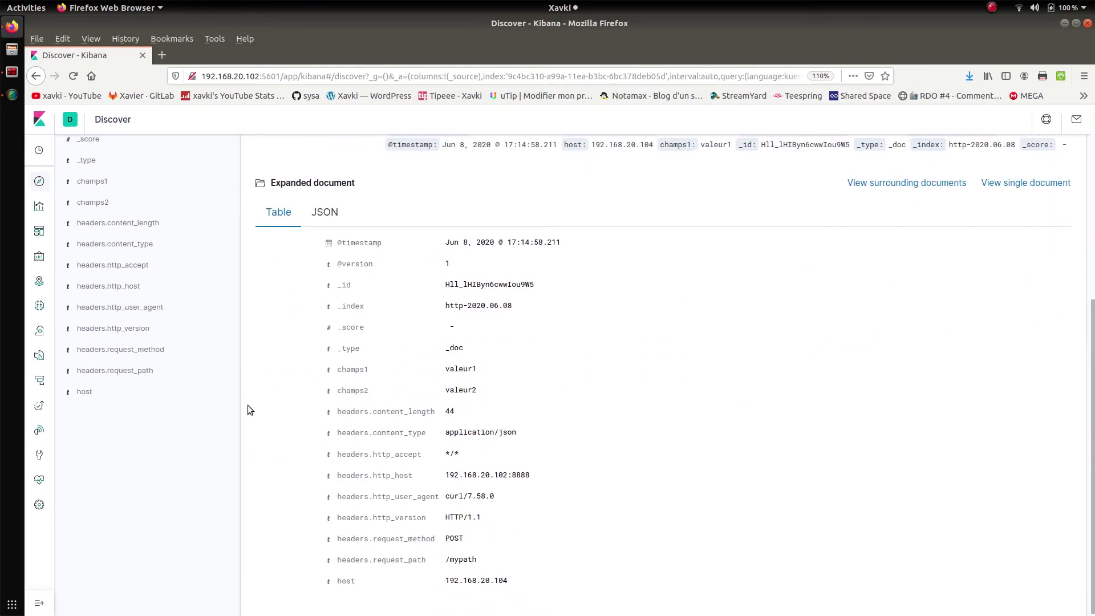
# Examine the champs1, champs2, request method, host and headers.http_host values in the expanded document
pyautogui.moveTo(517, 366); pyautogui.dragTo(336, 368)
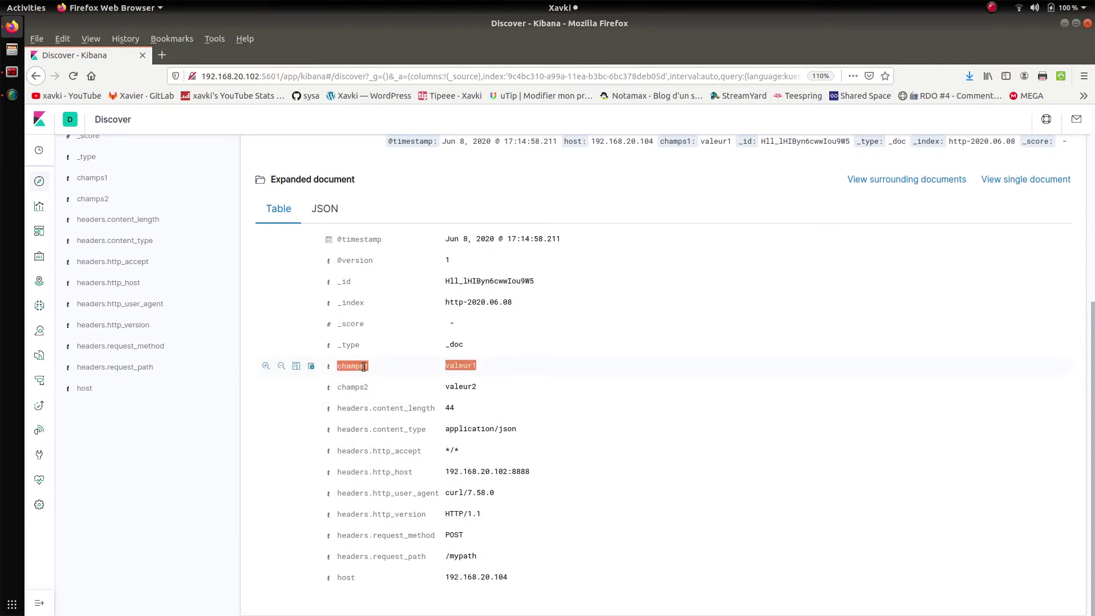
pyautogui.moveTo(505, 389); pyautogui.dragTo(335, 397)
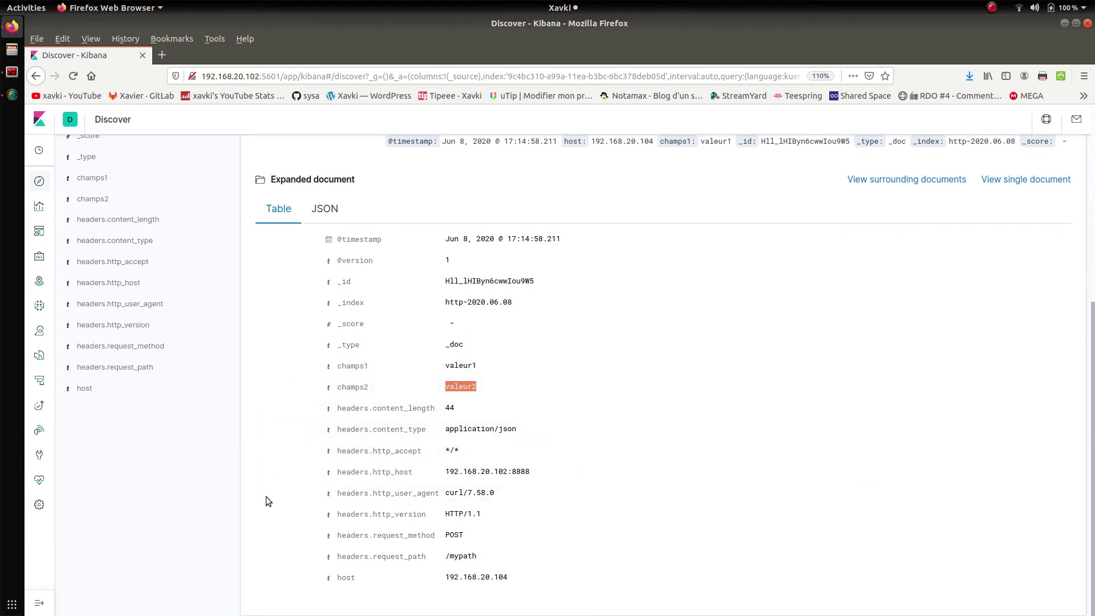
pyautogui.click(491, 550)
pyautogui.moveTo(443, 537)
pyautogui.mouseDown()
pyautogui.moveTo(519, 550)
pyautogui.moveTo(488, 527)
pyautogui.moveTo(441, 536)
pyautogui.mouseUp()
pyautogui.moveTo(521, 580); pyautogui.dragTo(436, 578)
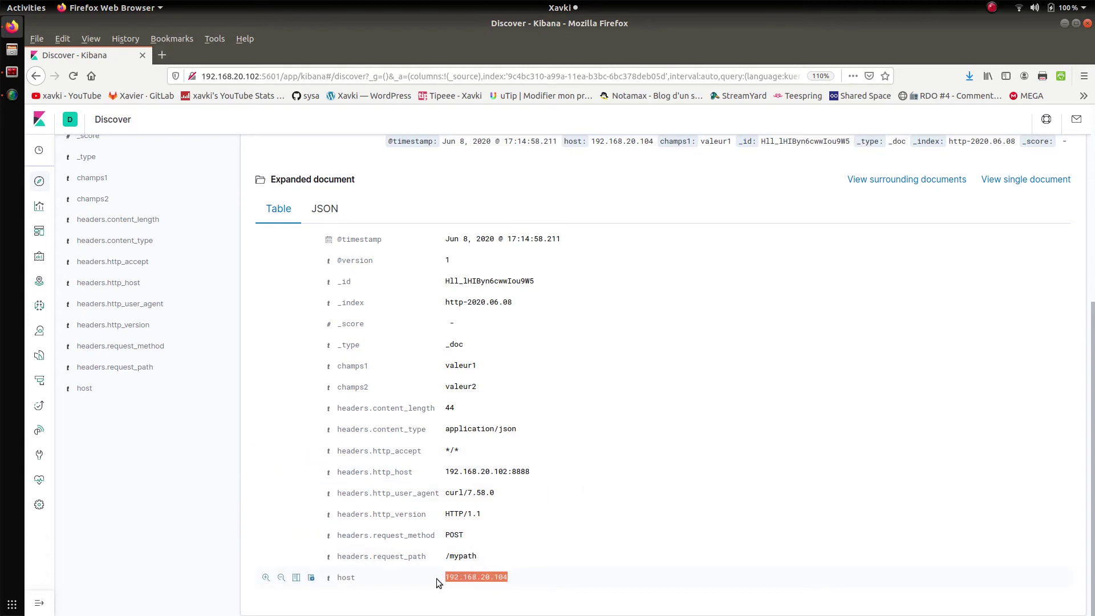
pyautogui.click(545, 471)
pyautogui.moveTo(545, 470); pyautogui.dragTo(447, 461)
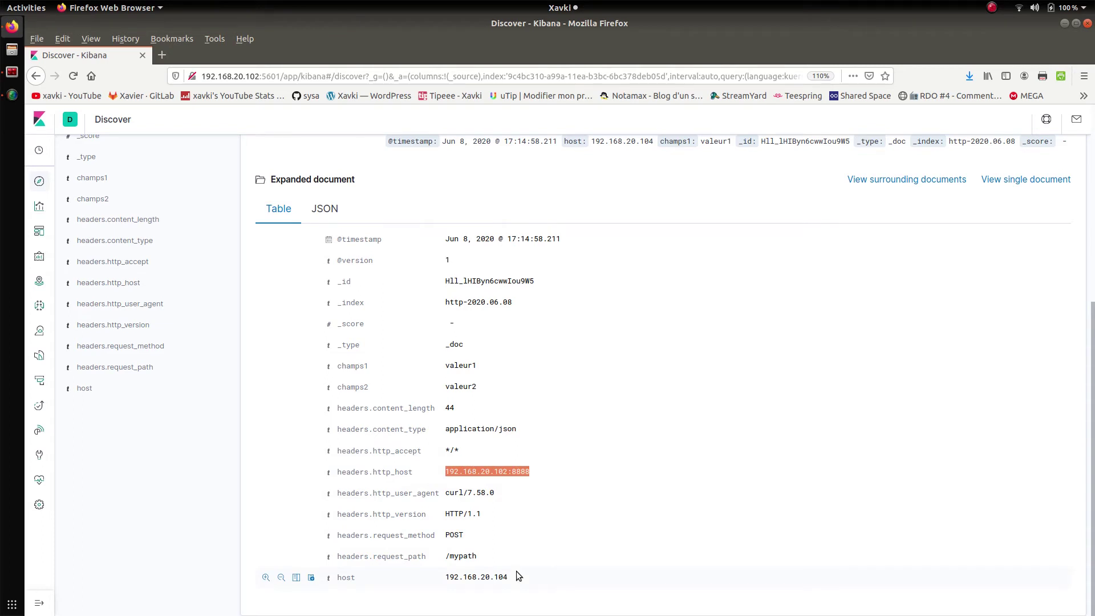
# Switch to the terminal and open /etc/logstash/conf.d/http.conf in vim from the root@debelk pane
pyautogui.hotkey('alt', 'Tab')
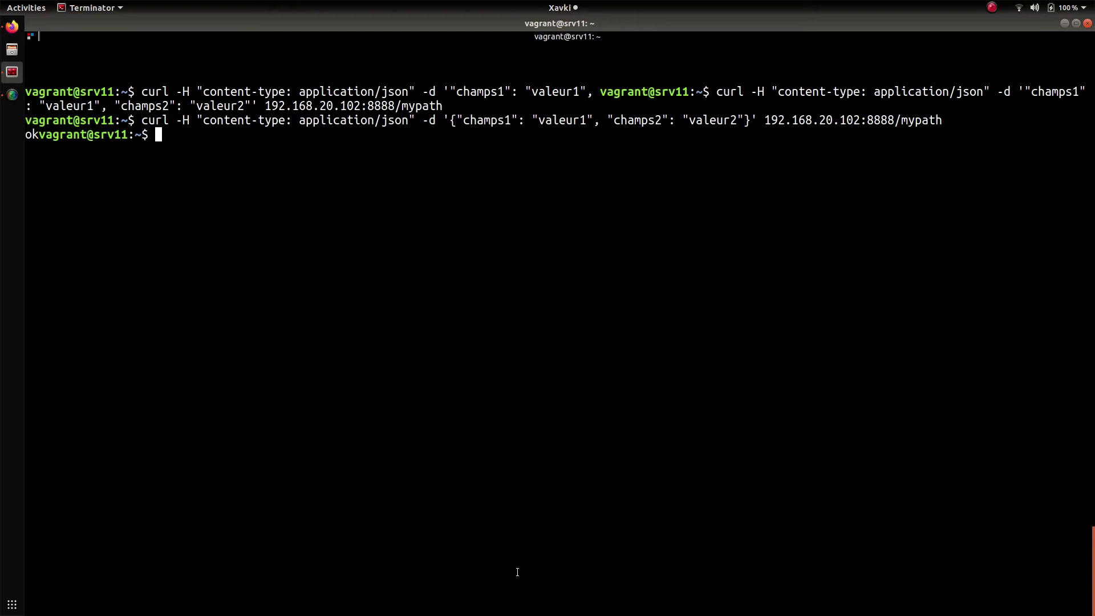
pyautogui.hotkey('ctrl', 'shift', 'x')
pyautogui.hotkey('ctrl', 'shift', 'x')
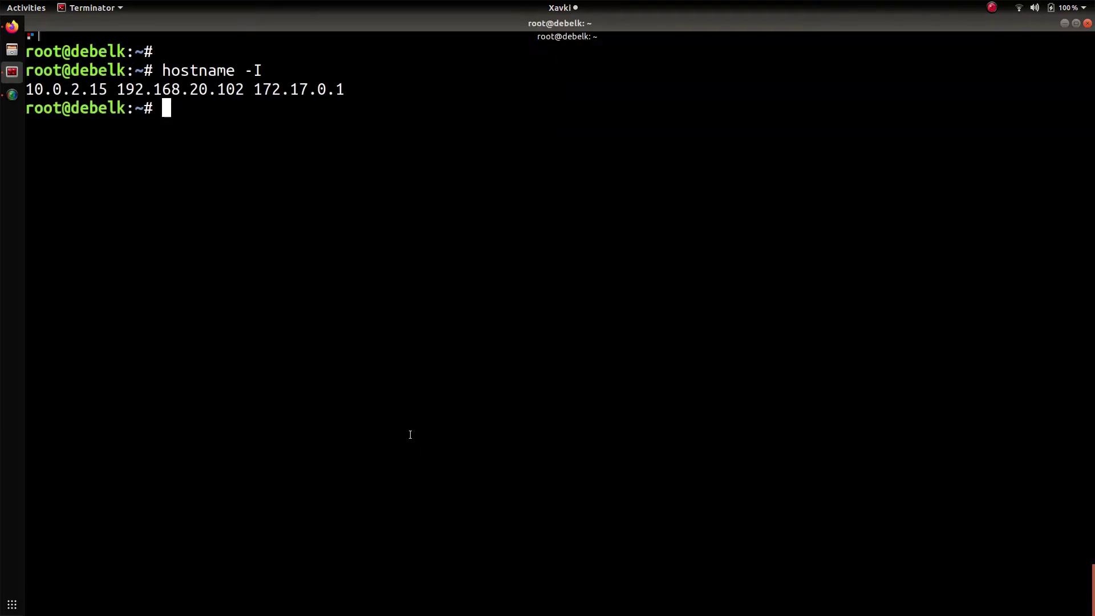
pyautogui.hotkey('ctrl', 'l')
pyautogui.press('Up')
pyautogui.press('Up')
pyautogui.press('Up')
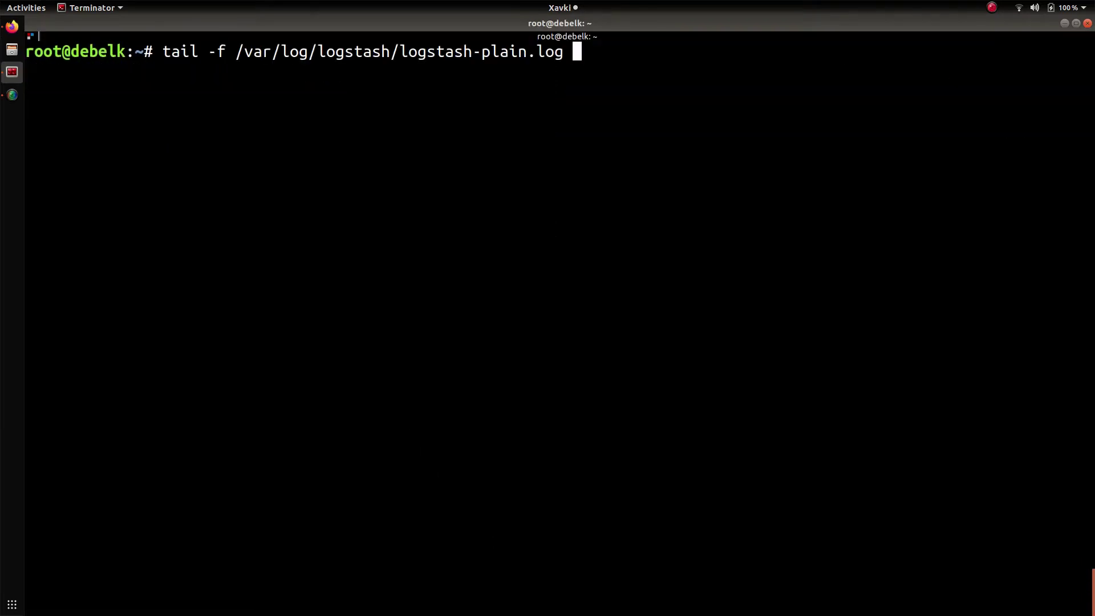
pyautogui.press('Up')
pyautogui.press('Up')
pyautogui.press('Down')
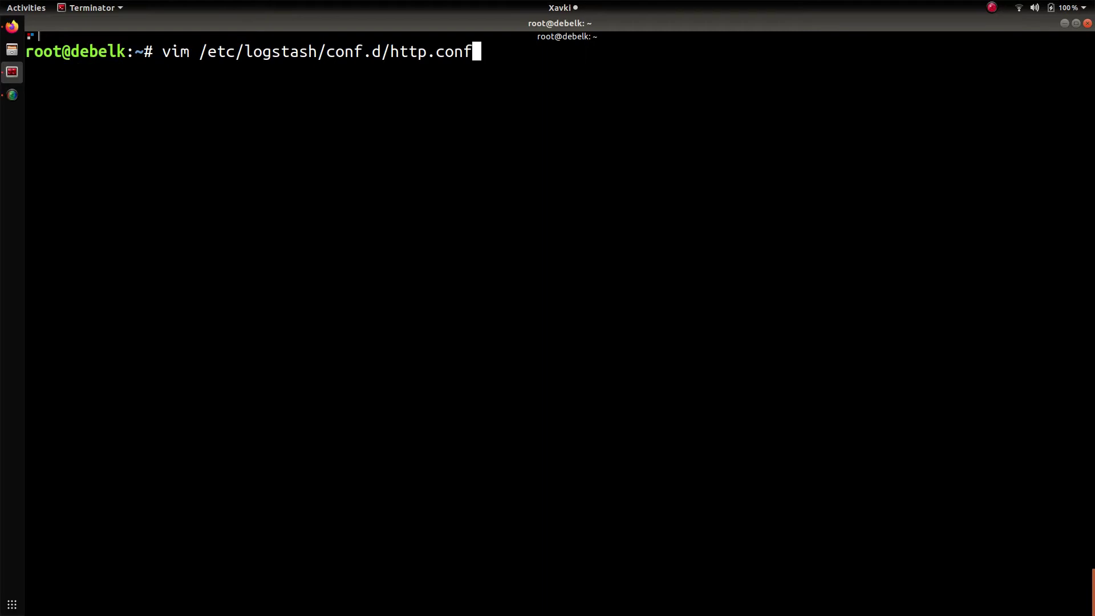
pyautogui.press('Return')
# Duplicate the four-line http block directly below the original inside the input section
pyautogui.press('j')
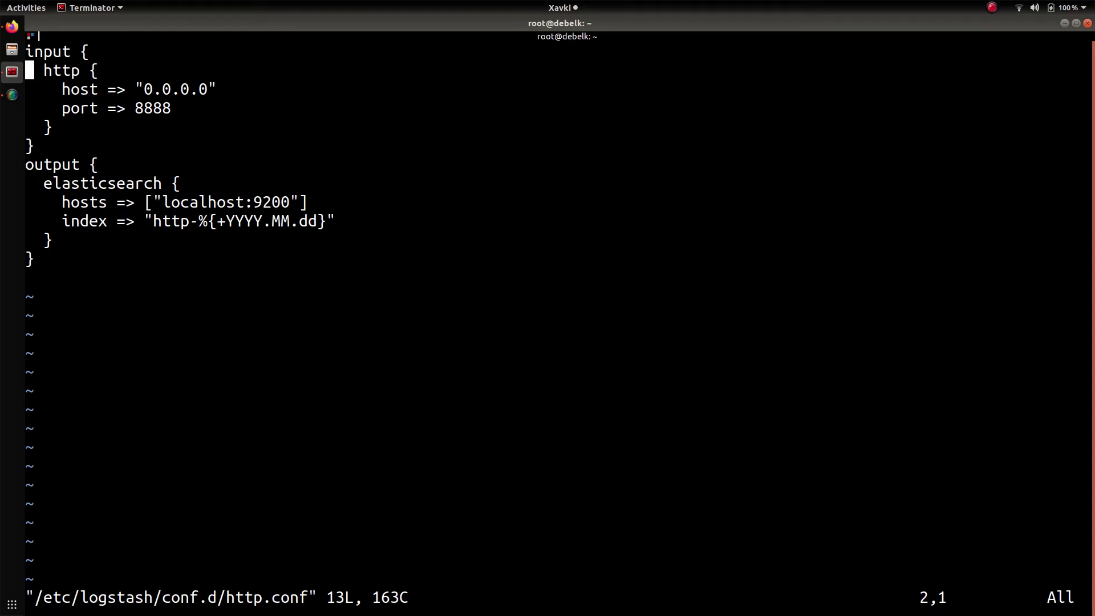
pyautogui.press('4')
pyautogui.press('y')
pyautogui.press('y')
pyautogui.press('j')
pyautogui.press('j')
pyautogui.press('j')
pyautogui.press('p')
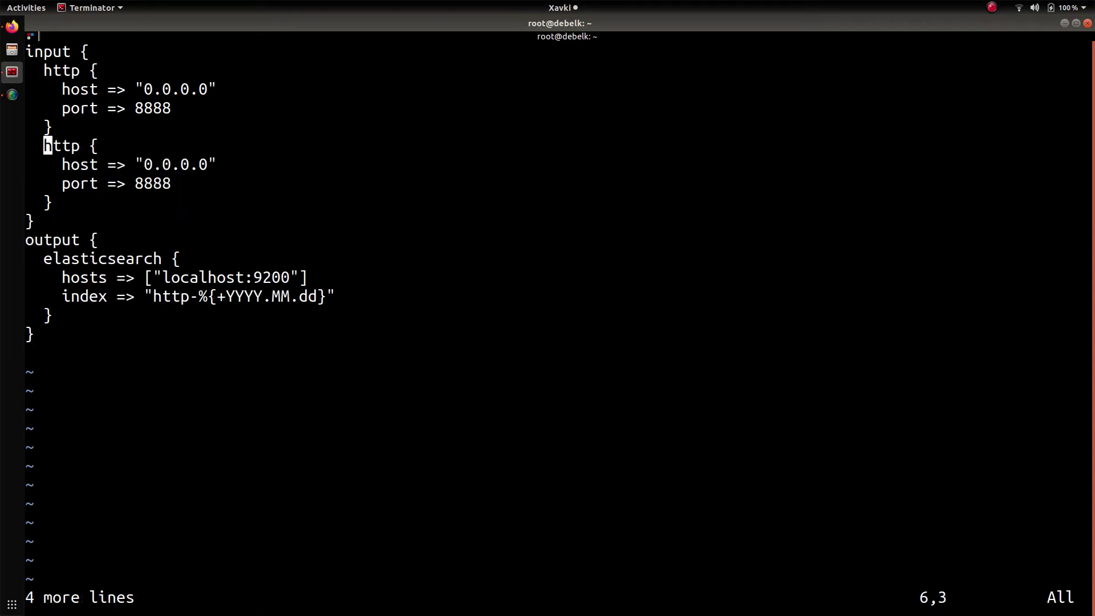
# Add the line tags => ["app1"] below the port setting of the first http input
pyautogui.press('k')
pyautogui.press('k')
pyautogui.press('w')
pyautogui.write('e$o    ta')
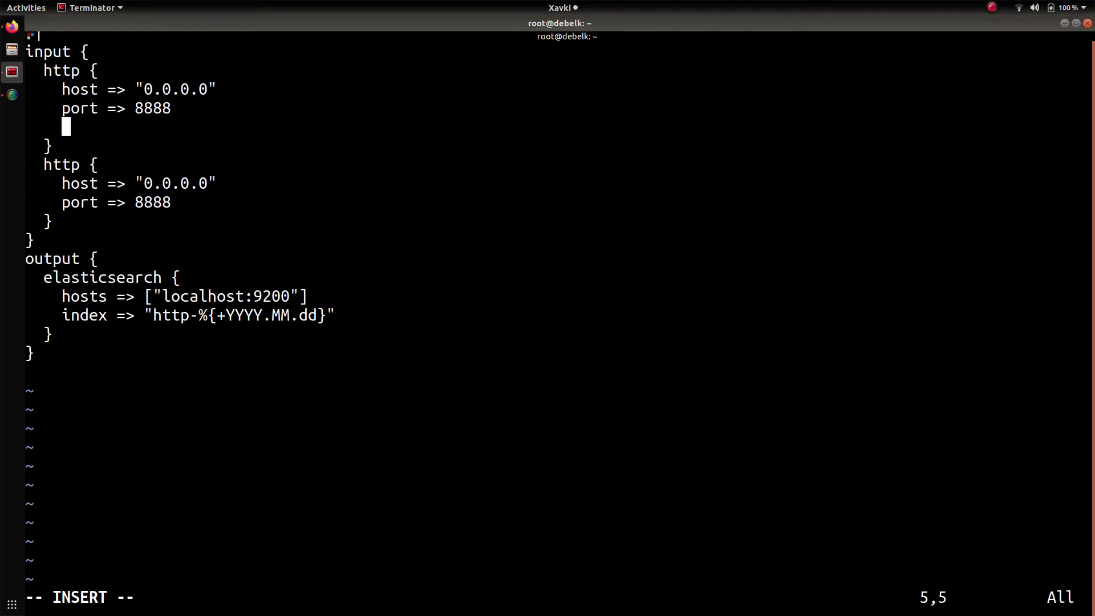
pyautogui.write('gs =')
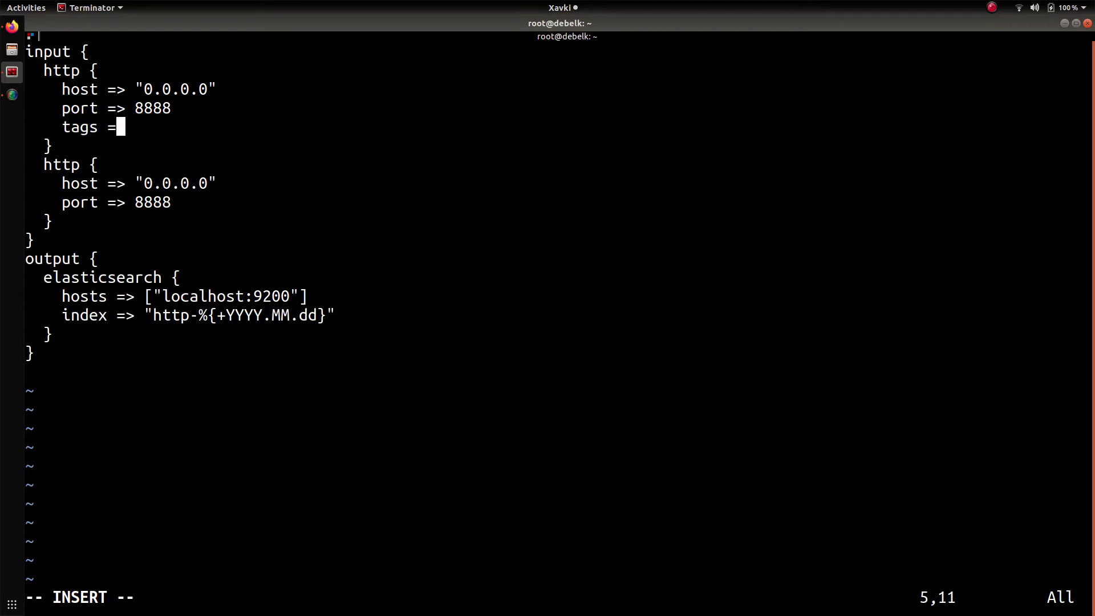
pyautogui.write('> []')
pyautogui.press('Left')
pyautogui.write('""')
pyautogui.press('Left')
pyautogui.write('appw')
pyautogui.press('BackSpace')
pyautogui.write('1')
pyautogui.press('Escape')
# Copy the tags => ["app1"] line below the port setting of the second http input
pyautogui.press('j')
pyautogui.press('j')
pyautogui.press('j')
pyautogui.press('j')
pyautogui.press('p')
# Set the port of the second http input to 8889
pyautogui.press('l')
pyautogui.press('$')
pyautogui.press('h')
pyautogui.press('h')
pyautogui.press('k')
pyautogui.press('k')
pyautogui.press('j')
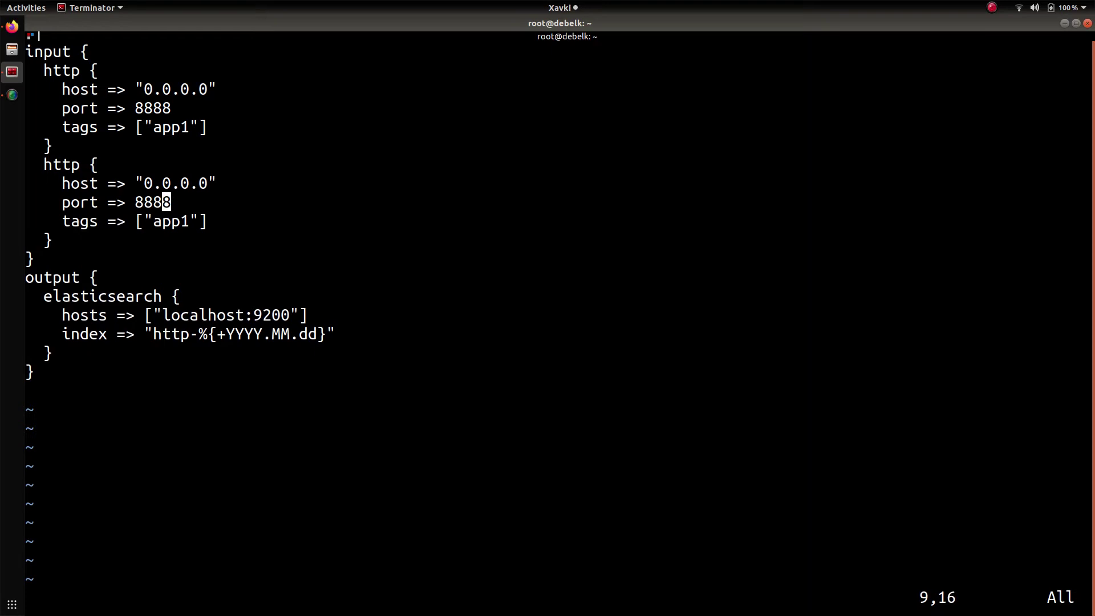
pyautogui.write('st:')
pyautogui.write('9')
# Insert the condition if "app1" in [tags] { above the elasticsearch block in the output section
pyautogui.press('Down')
pyautogui.press('Down')
pyautogui.press('Down')
pyautogui.press('Down')
pyautogui.press('Down')
pyautogui.press('Up')
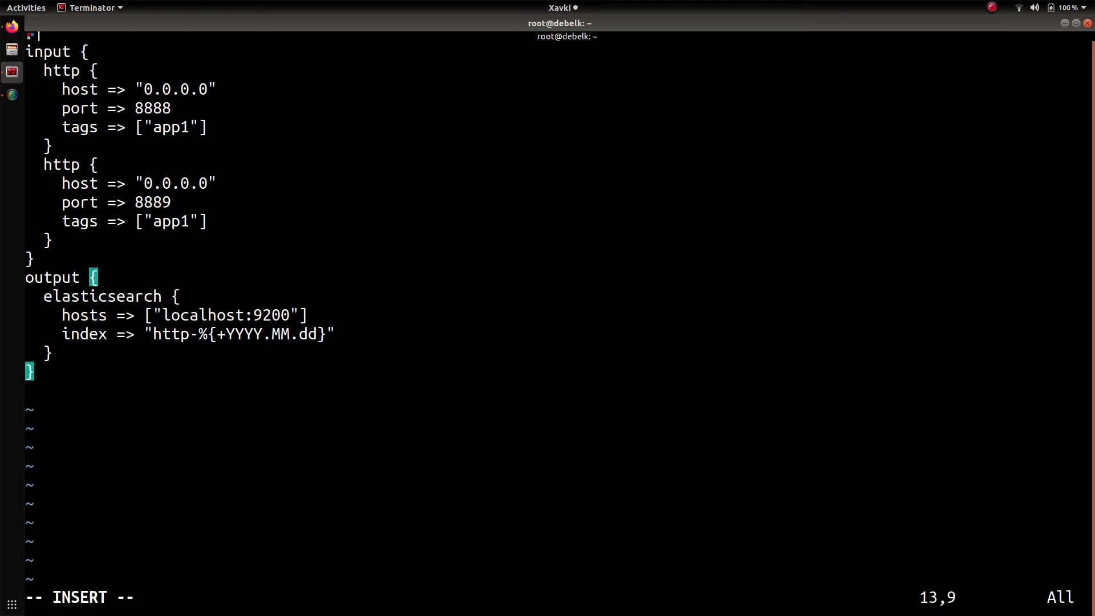
pyautogui.press('Return')
pyautogui.write('if ')
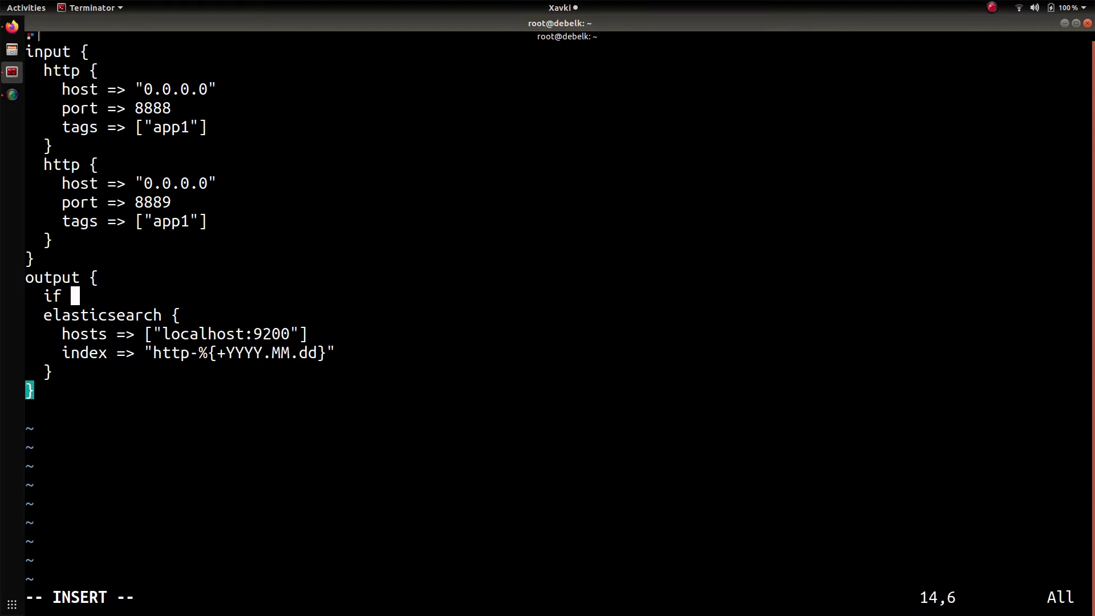
pyautogui.write('"app1')
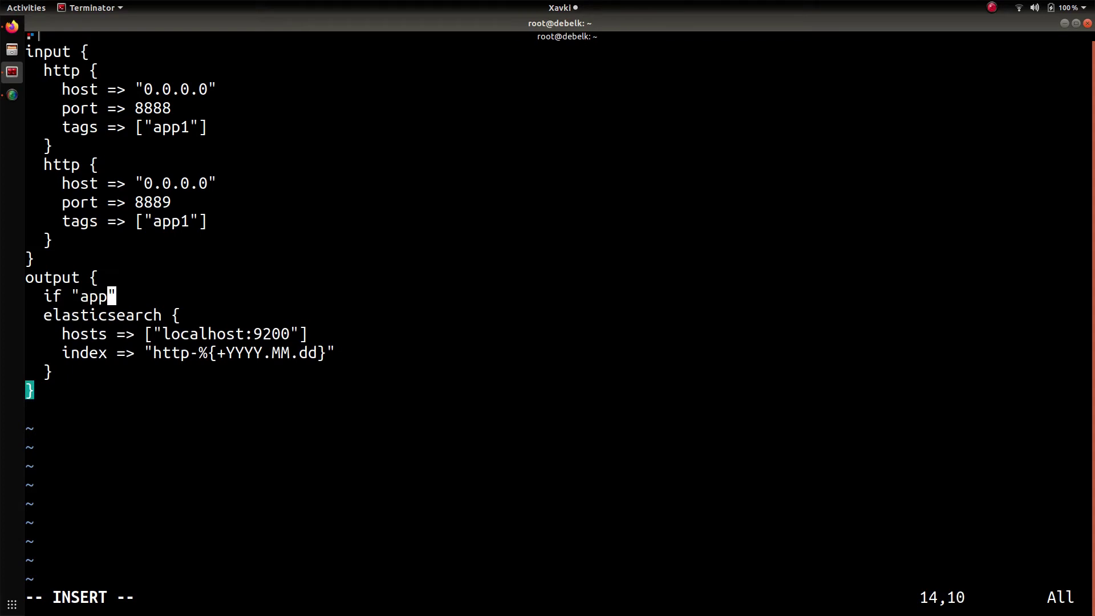
pyautogui.write('" in [tag')
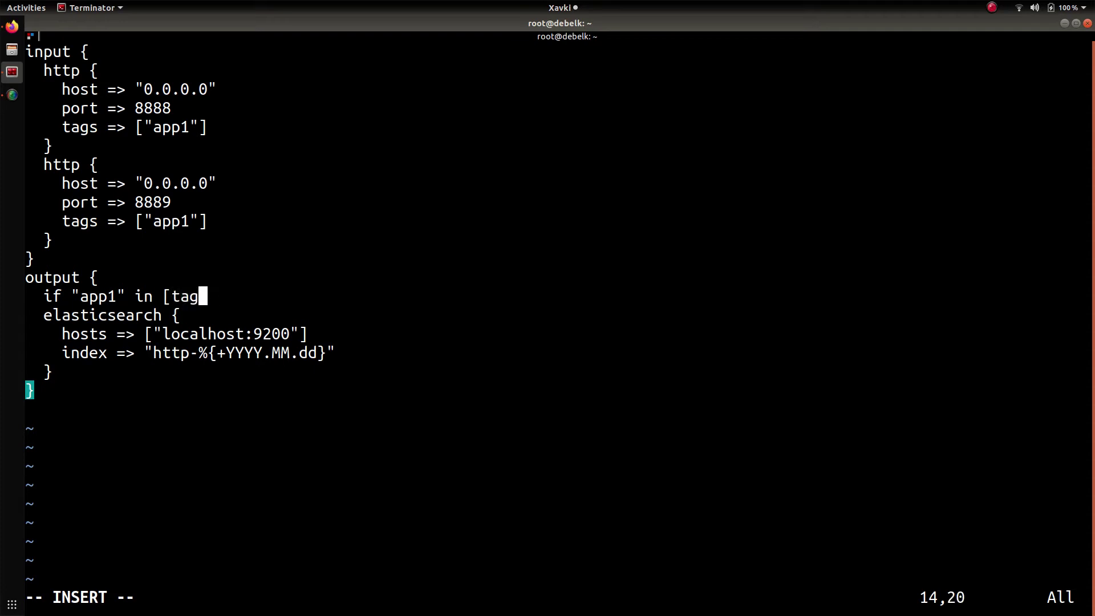
pyautogui.write('s]')
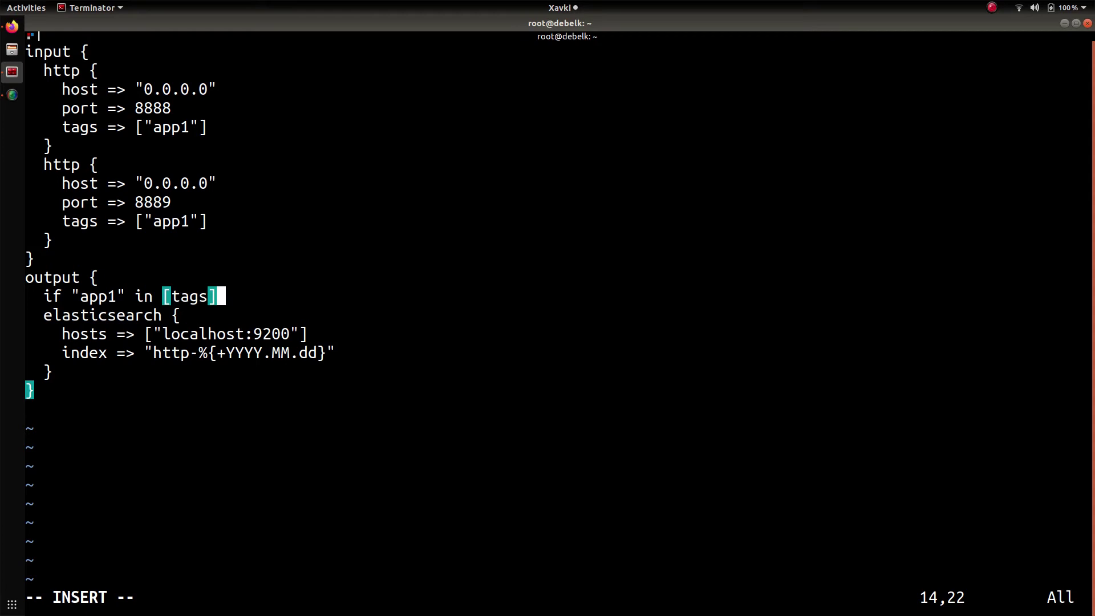
pyautogui.write(' {')
# Close the app1 condition with a curly brace on a new line after the elasticsearch block
pyautogui.press('Down')
pyautogui.press('Down')
pyautogui.press('Down')
pyautogui.press('Down')
pyautogui.press('Return')
pyautogui.write('}')
pyautogui.press('Left')
pyautogui.press('Up')
pyautogui.press('Up')
pyautogui.press('Up')
pyautogui.press('Up')
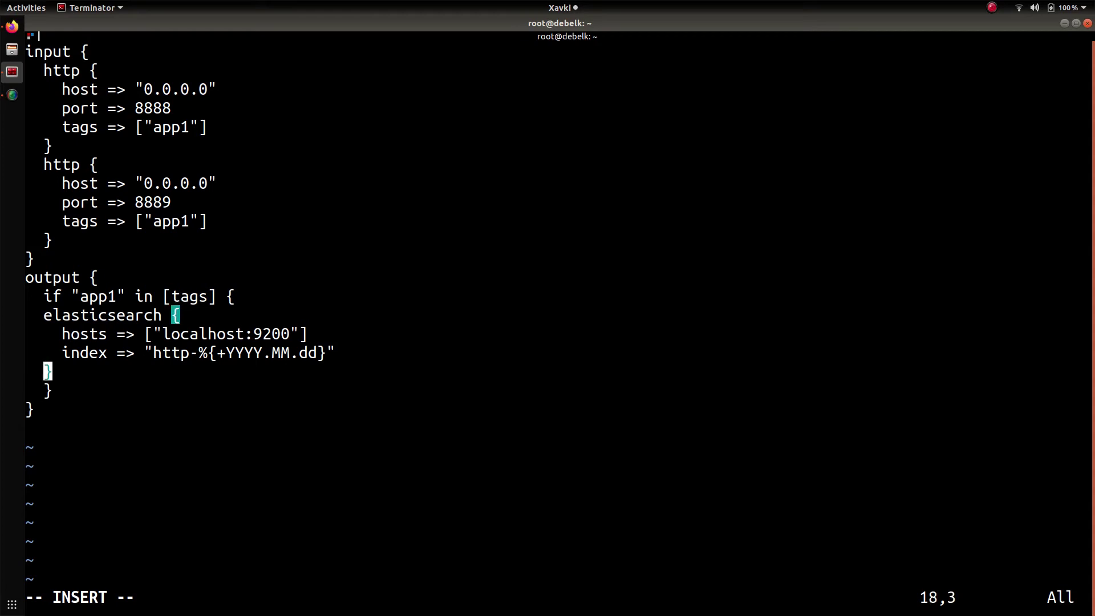
# Indent the elasticsearch block one level deeper inside the app1 condition
pyautogui.press('Down')
pyautogui.press('Down')
pyautogui.press('Left')
pyautogui.press('Left')
pyautogui.press('Down')
pyautogui.press('Left')
# Change the prefix of the elasticsearch index name to app1, giving "app1-%{+YYYY.MM.dd}"
pyautogui.press('Up')
pyautogui.press('Right')
pyautogui.press('Right')
pyautogui.press('Right')
pyautogui.press('Right')
pyautogui.press('Right')
pyautogui.press('Right')
pyautogui.press('Right')
pyautogui.press('Right')
pyautogui.press('Right')
pyautogui.press('Right')
pyautogui.press('Right')
pyautogui.press('Right')
pyautogui.press('Right')
pyautogui.press('Right')
pyautogui.press('Right')
pyautogui.press('Delete')
pyautogui.write('a')
pyautogui.press('BackSpace')
pyautogui.press('BackSpace')
pyautogui.press('BackSpace')
pyautogui.press('BackSpace')
pyautogui.write('app1')
pyautogui.press('Down')
# Copy the six-line app1 condition block and paste the copy directly below it in the output section
pyautogui.press('Up')
pyautogui.press('Up')
pyautogui.press('Up')
pyautogui.press('Up')
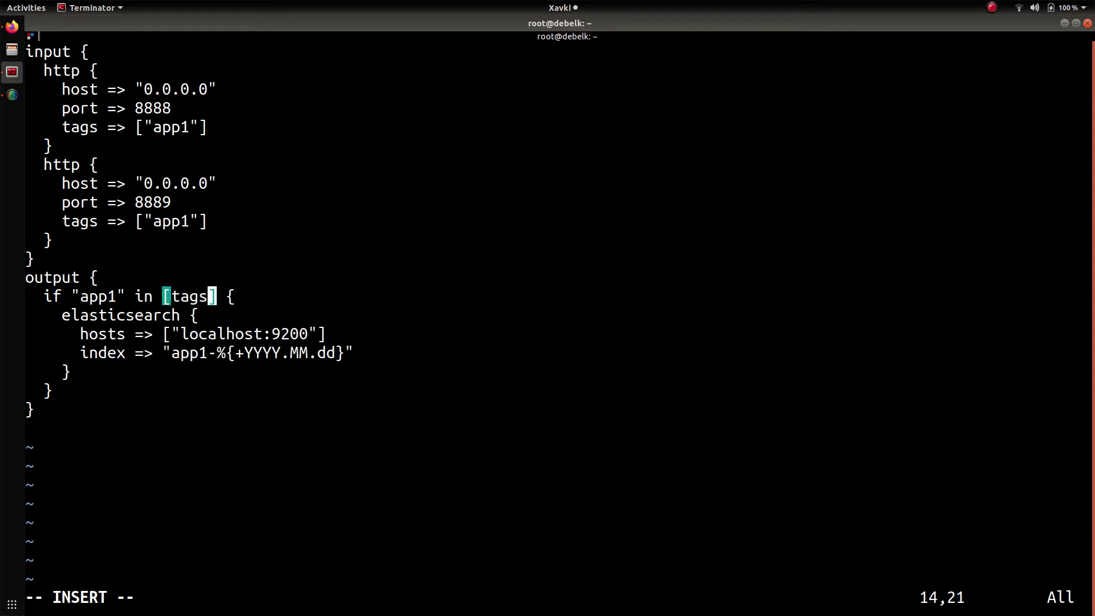
pyautogui.press('Right')
pyautogui.press('Left')
pyautogui.press('Escape')
pyautogui.press('6')
pyautogui.press('y')
pyautogui.press('y')
pyautogui.press('Down')
pyautogui.press('Down')
pyautogui.press('Down')
pyautogui.press('Down')
pyautogui.press('Down')
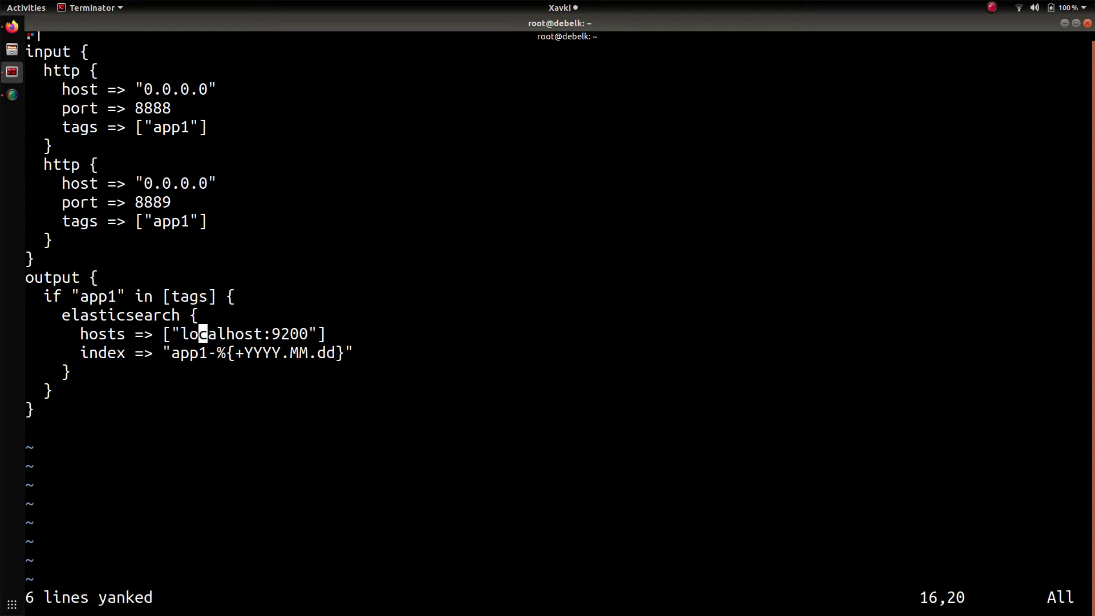
pyautogui.press('p')
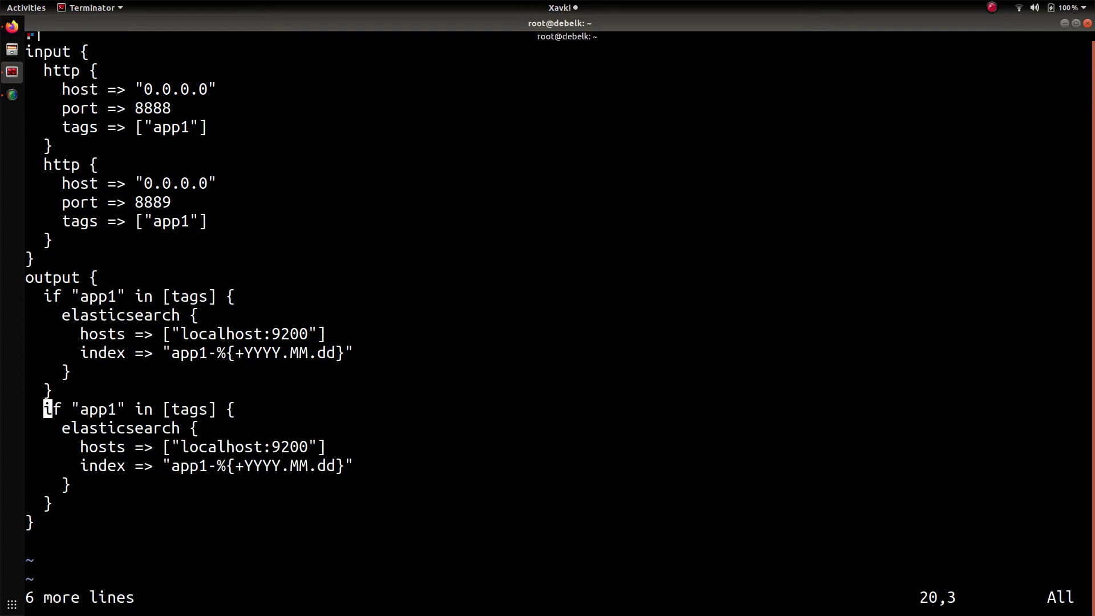
# Change the tag tested in the second output condition to "app2"
pyautogui.press('Right')
pyautogui.press('Right')
pyautogui.press('Right')
pyautogui.press('Right')
pyautogui.press('Right')
pyautogui.press('Right')
pyautogui.press('Right')
pyautogui.press('Right')
pyautogui.press('i')
pyautogui.press('BackSpace')
pyautogui.write('2')
# Set the index in the second output condition to "app2-%{+YYYY.MM.dd}"
pyautogui.press('Down')
pyautogui.press('Down')
pyautogui.press('Down')
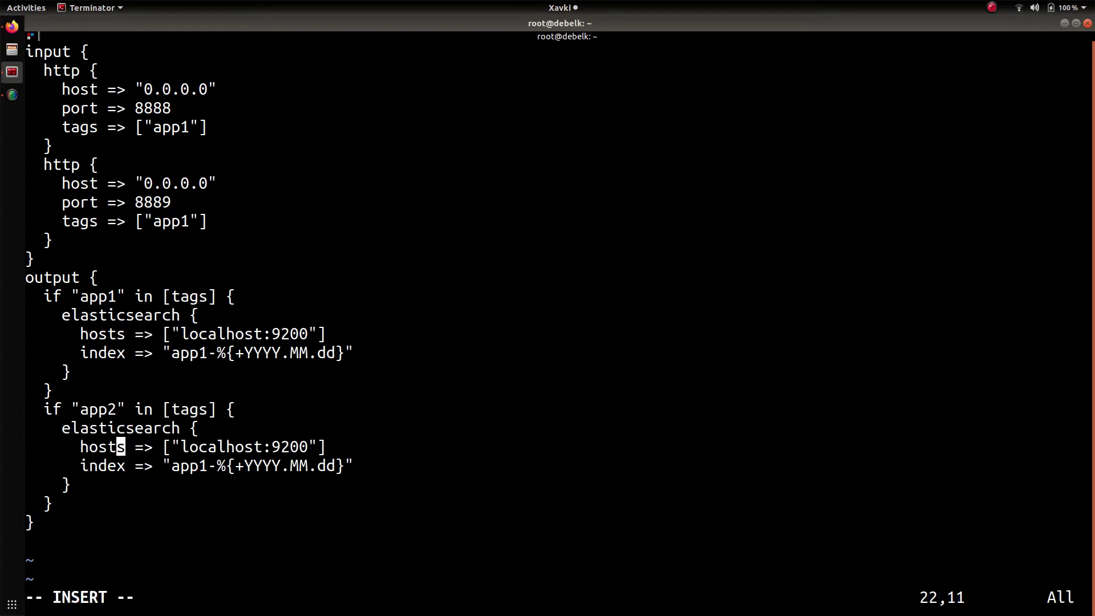
pyautogui.press('Right')
pyautogui.press('Right')
pyautogui.press('Right')
pyautogui.press('Right')
pyautogui.press('Right')
pyautogui.press('Right')
pyautogui.press('Right')
pyautogui.press('Right')
pyautogui.press('Right')
pyautogui.press('BackSpace')
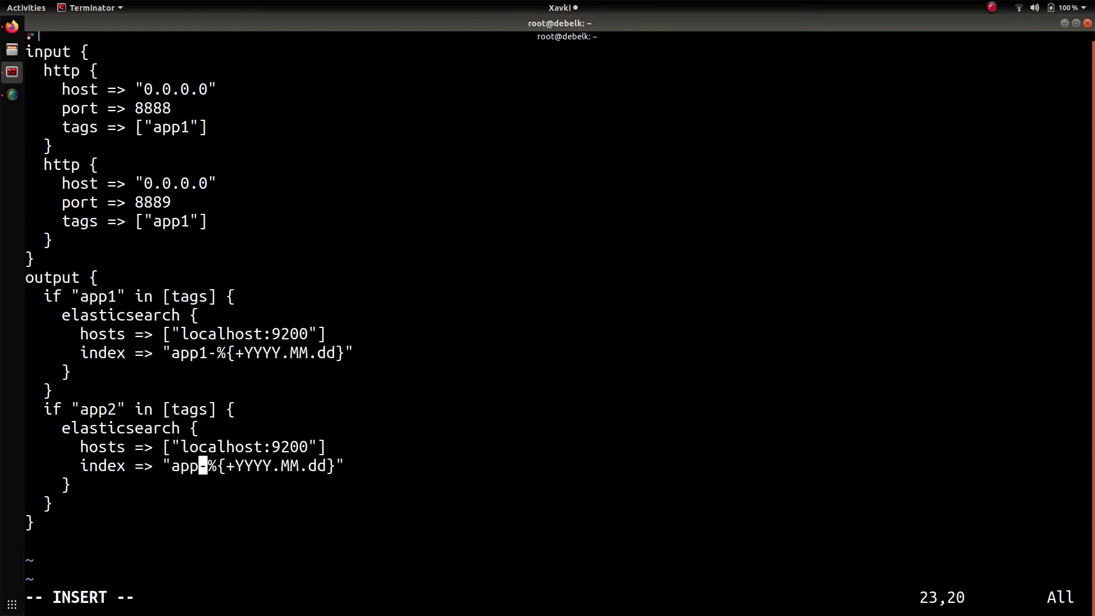
pyautogui.write('2')
pyautogui.press('Escape')
pyautogui.write(':')
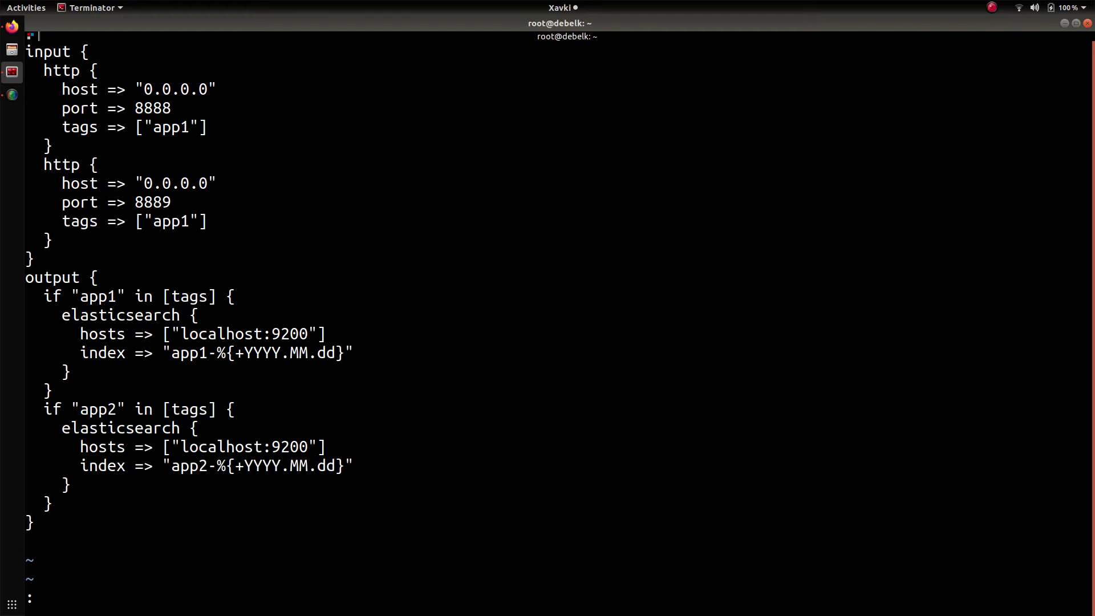
pyautogui.write('wq')
pyautogui.press('Up')
pyautogui.press('Escape')
# Change the tag of the second http input, on port 8889, to "app2"
pyautogui.press('Up')
pyautogui.press('Up')
pyautogui.press('Up')
pyautogui.press('Up')
pyautogui.press('Up')
pyautogui.press('Up')
pyautogui.press('Up')
pyautogui.press('Up')
pyautogui.press('Up')
pyautogui.press('Up')
pyautogui.press('Up')
pyautogui.press('Up')
pyautogui.press('Up')
pyautogui.press('Up')
pyautogui.press('Down')
pyautogui.press('a')
pyautogui.press('Left')
pyautogui.press('Left')
pyautogui.press('BackSpace')
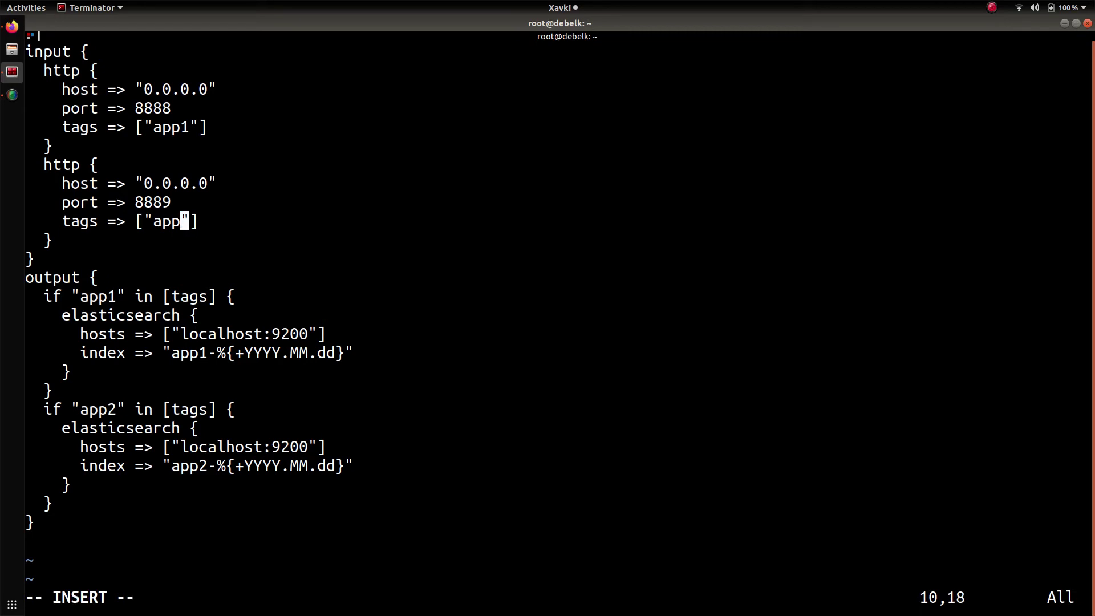
pyautogui.write('2')
# Save the http.conf configuration file and quit the editor
pyautogui.press('Escape')
pyautogui.write(':wq')
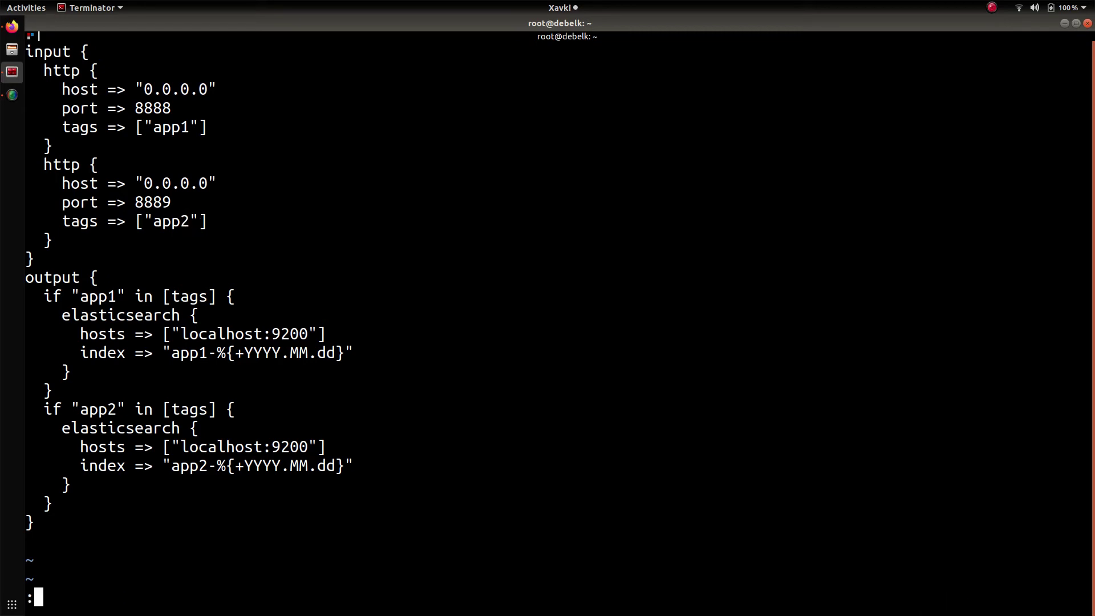
pyautogui.press('Return')
# Restart the service with systemctl restart logstash
pyautogui.press('Up')
pyautogui.press('Up')
pyautogui.press('Up')
pyautogui.press('Up')
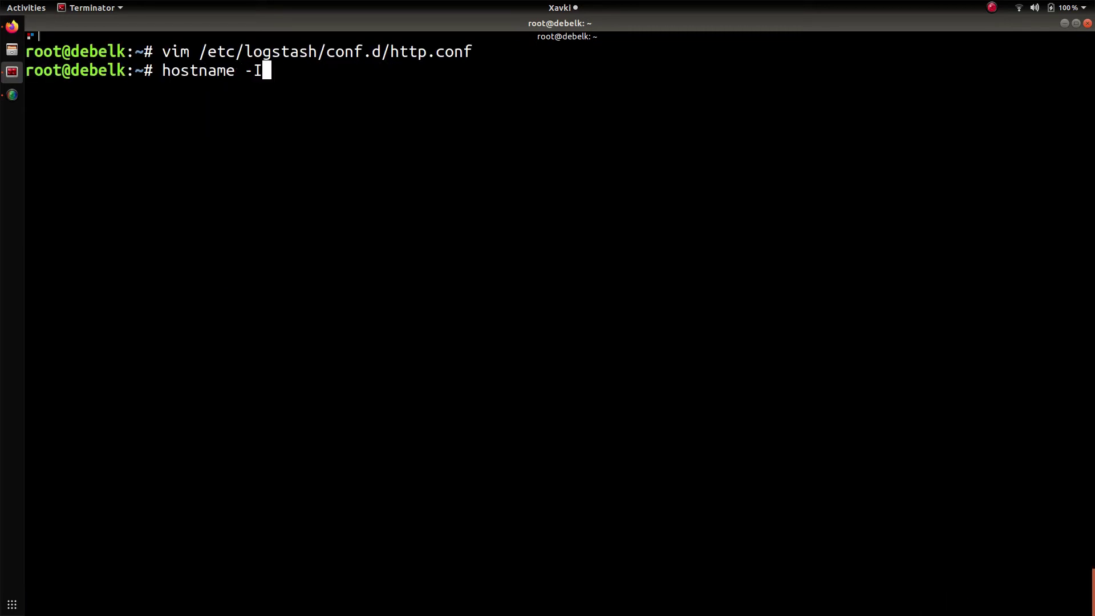
pyautogui.press('Return')
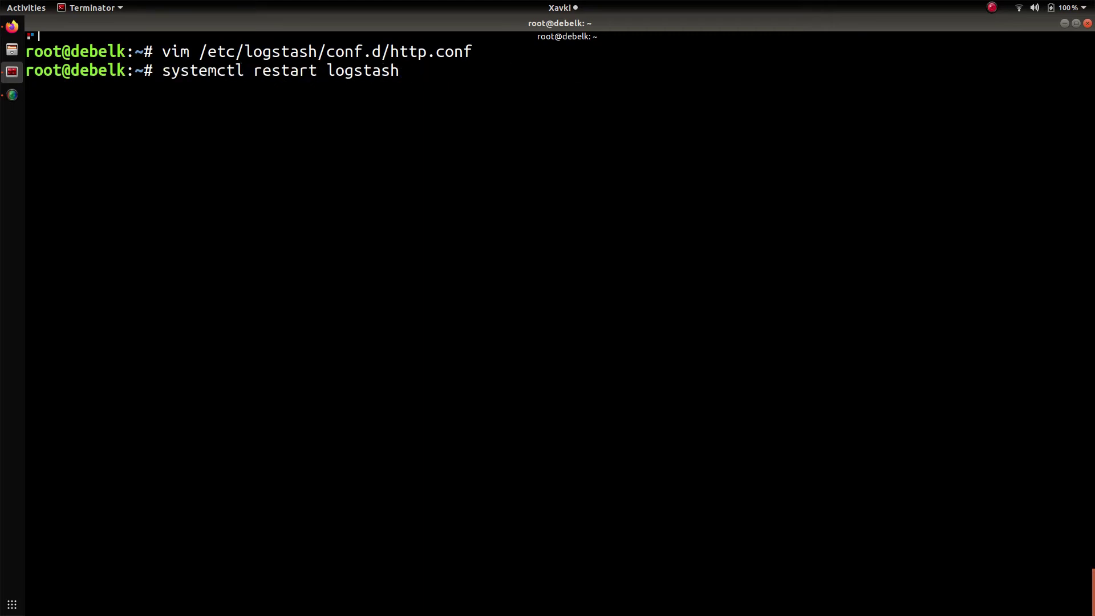
# Follow /var/log/logstash/logstash-plain.log with tail -f and examine the http input listener lines
pyautogui.press('Up')
pyautogui.press('Up')
pyautogui.press('Up')
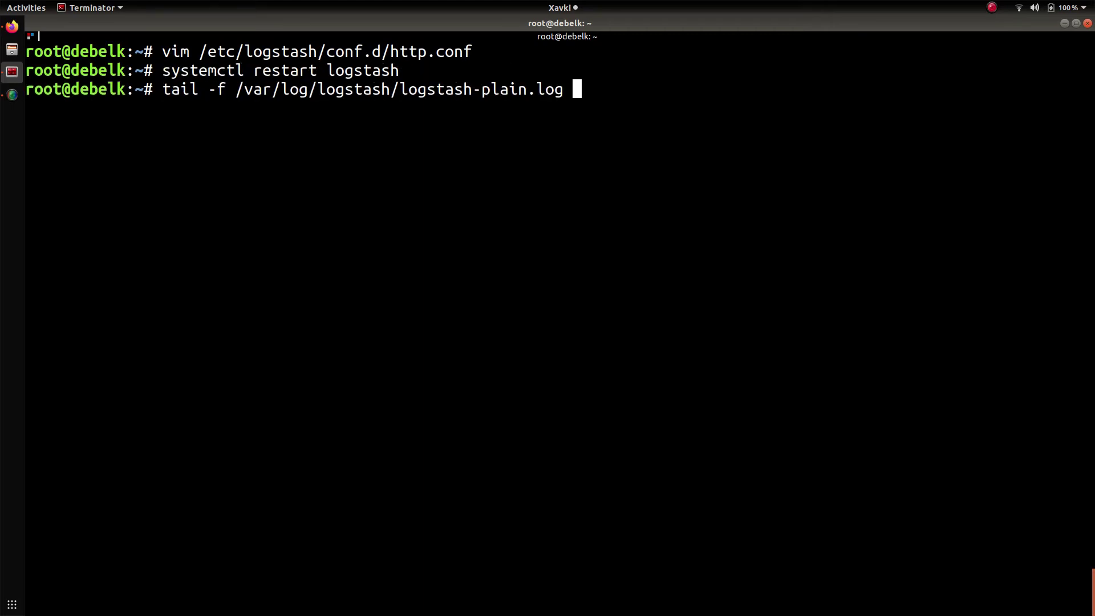
pyautogui.press('Return')
pyautogui.press('Return')
pyautogui.press('Return')
pyautogui.press('Return')
pyautogui.press('Return')
pyautogui.press('Return')
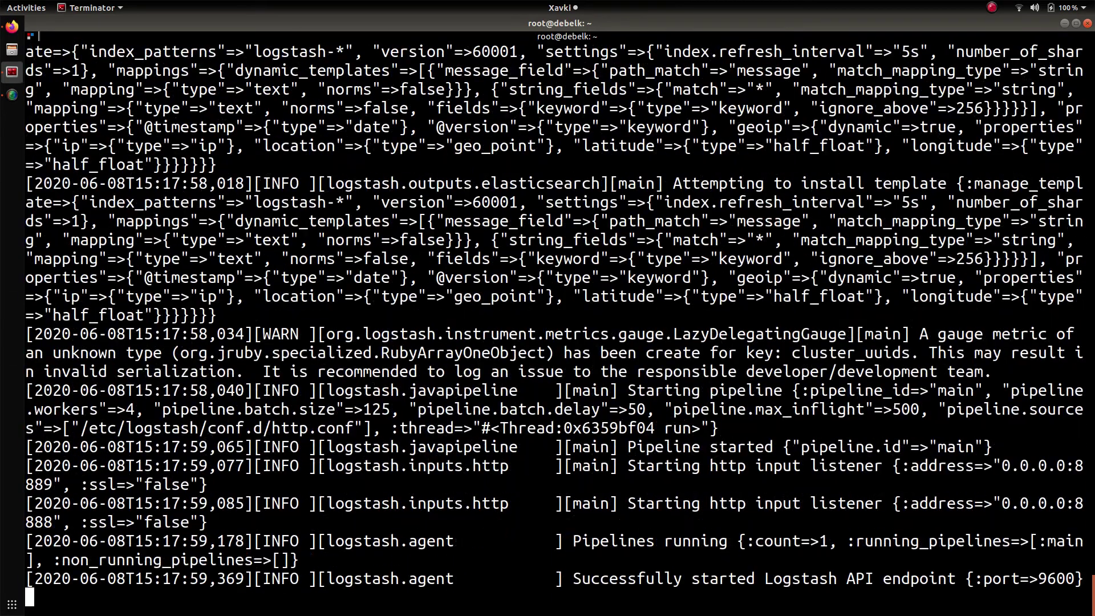
pyautogui.moveTo(225, 522); pyautogui.dragTo(24, 460)
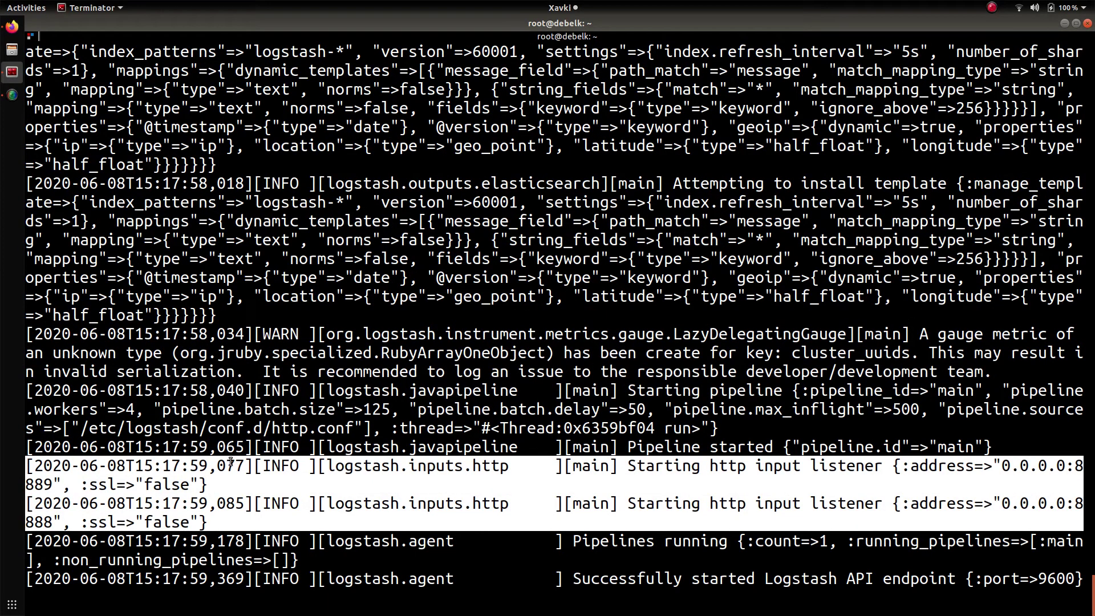
# Restore the split terminal view and recall the last curl command in the srv11 terminal
pyautogui.hotkey('ctrl', 'shift', 'x')
pyautogui.click(702, 494)
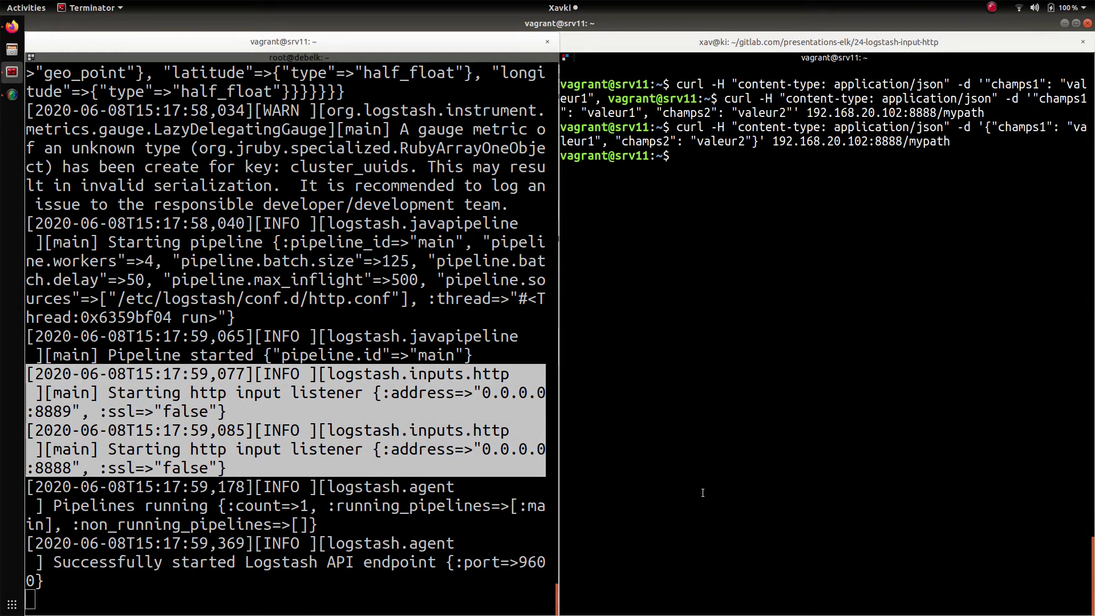
pyautogui.press('Up')
pyautogui.press('BackSpace')
pyautogui.press('BackSpace')
pyautogui.press('BackSpace')
pyautogui.press('BackSpace')
pyautogui.press('BackSpace')
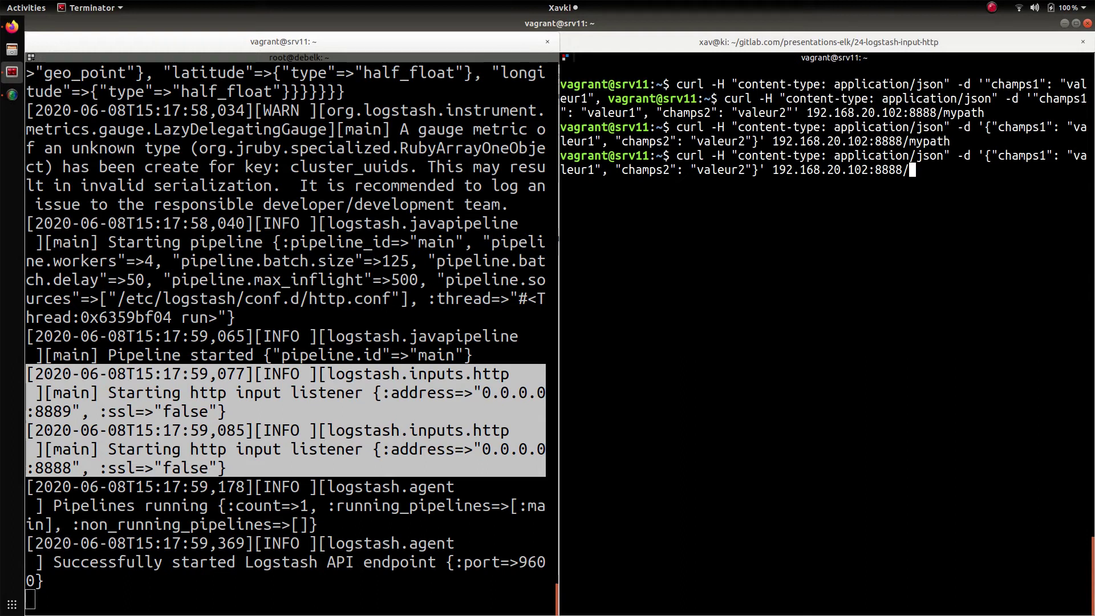
pyautogui.write('mypath')
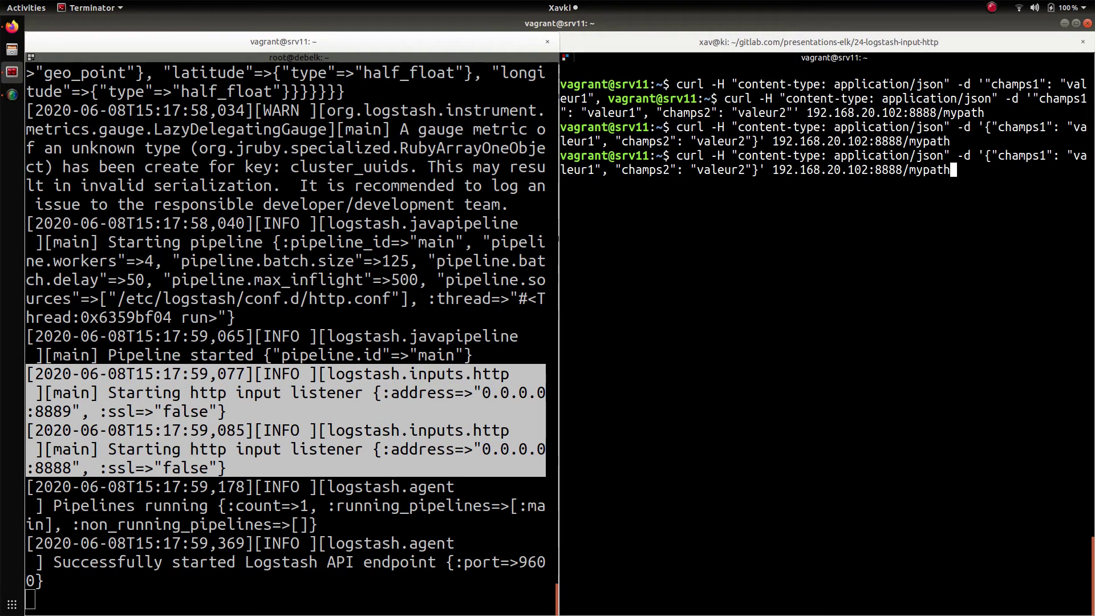
pyautogui.hotkey('ctrl', 'Left')
pyautogui.hotkey('ctrl', 'Left')
pyautogui.hotkey('ctrl', 'Left')
pyautogui.press('Left')
pyautogui.press('Left')
pyautogui.press('Left')
pyautogui.press('Left')
pyautogui.press('Left')
pyautogui.press('Left')
pyautogui.press('Left')
pyautogui.press('Left')
pyautogui.press('Left')
pyautogui.press('Left')
pyautogui.press('Left')
pyautogui.press('Left')
pyautogui.press('Left')
pyautogui.press('Left')
pyautogui.press('Left')
pyautogui.press('Left')
pyautogui.press('Left')
pyautogui.press('Left')
pyautogui.press('Left')
pyautogui.press('Left')
pyautogui.press('Right')
pyautogui.press('Right')
pyautogui.press('Right')
pyautogui.press('Right')
pyautogui.press('Right')
pyautogui.press('Right')
pyautogui.press('Right')
pyautogui.hotkey('ctrl', 'Right')
pyautogui.hotkey('ctrl', 'Right')
pyautogui.hotkey('ctrl', 'Right')
pyautogui.hotkey('ctrl', 'Right')
pyautogui.hotkey('ctrl', 'Right')
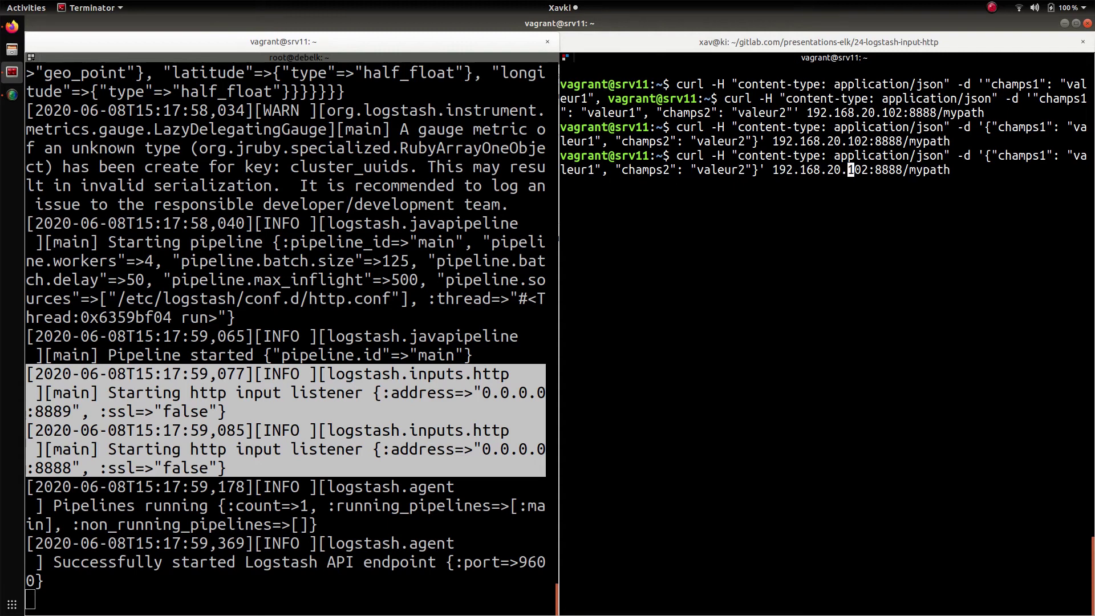
# Maximize the srv11 terminal with larger text and run the recalled curl command against 192.168.20.102:8888/mypath
pyautogui.hotkey('ctrl', 'shift', 'x')
pyautogui.hotkey('ctrl', '+')
pyautogui.hotkey('ctrl', '+')
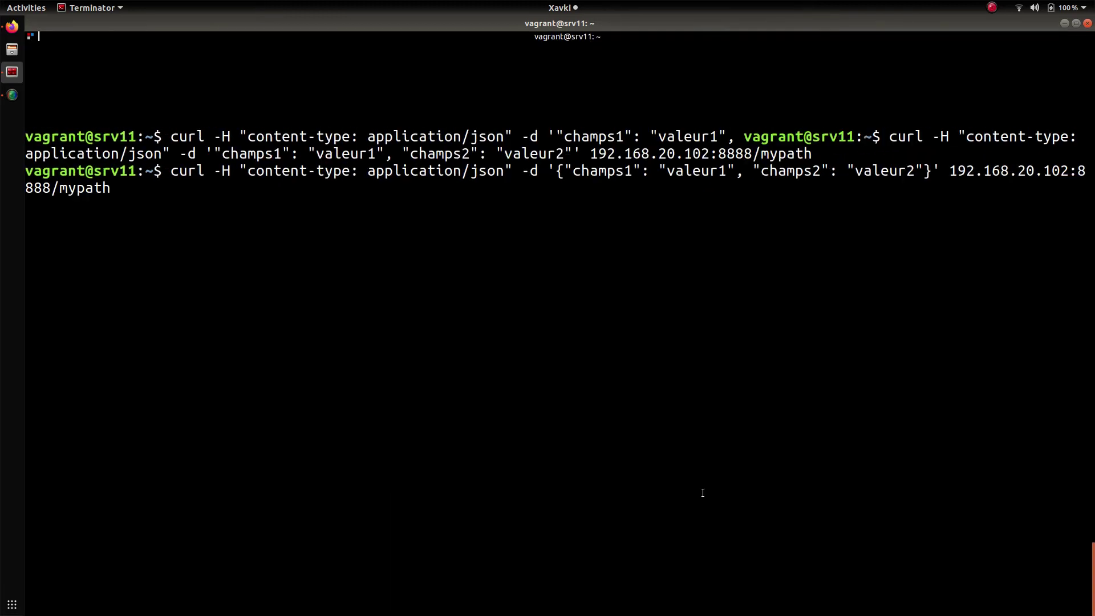
pyautogui.hotkey('ctrl', 'l')
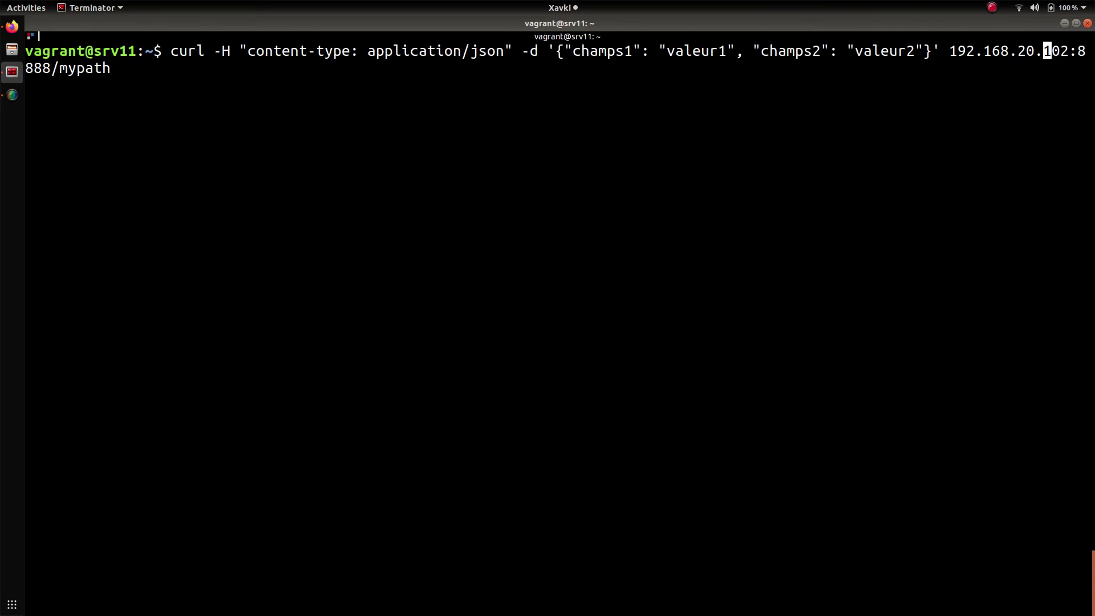
pyautogui.hotkey('ctrl', '+')
pyautogui.hotkey('ctrl', '+')
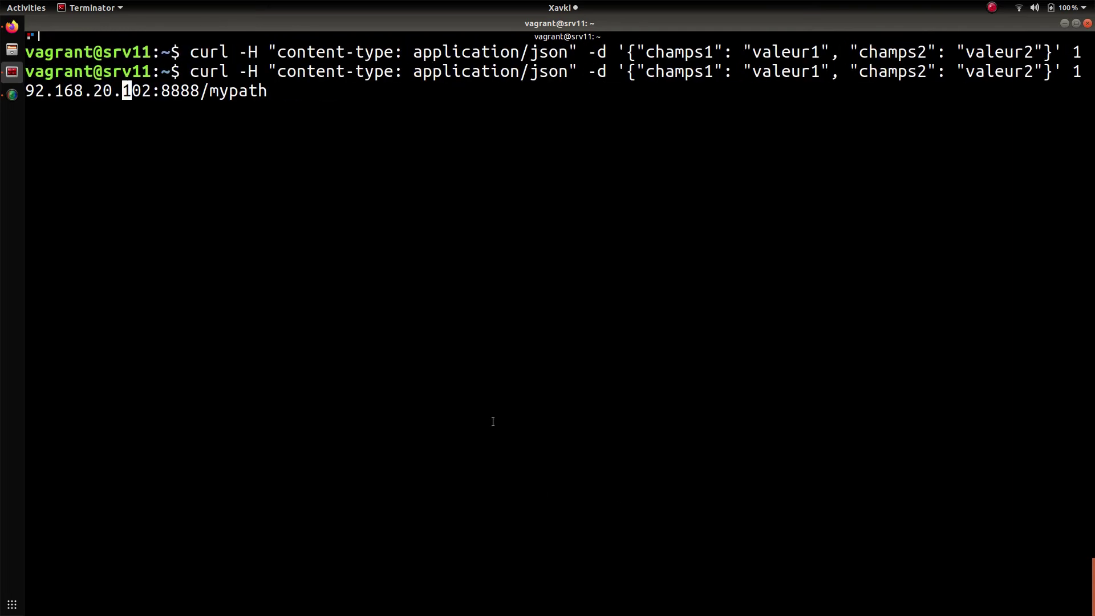
pyautogui.hotkey('ctrl', 'l')
pyautogui.press('Return')
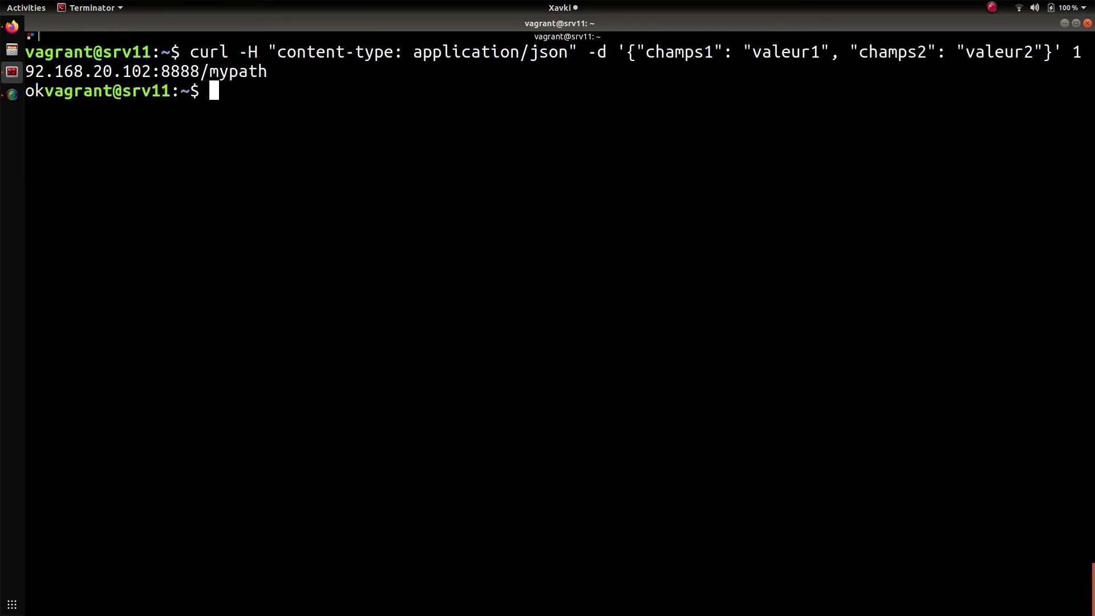
# Recall the last curl command and change its port to 8889
pyautogui.press('Up')
pyautogui.press('Left')
pyautogui.press('Left')
pyautogui.press('Left')
pyautogui.press('Left')
pyautogui.press('Left')
pyautogui.press('Left')
pyautogui.press('Left')
pyautogui.press('Left')
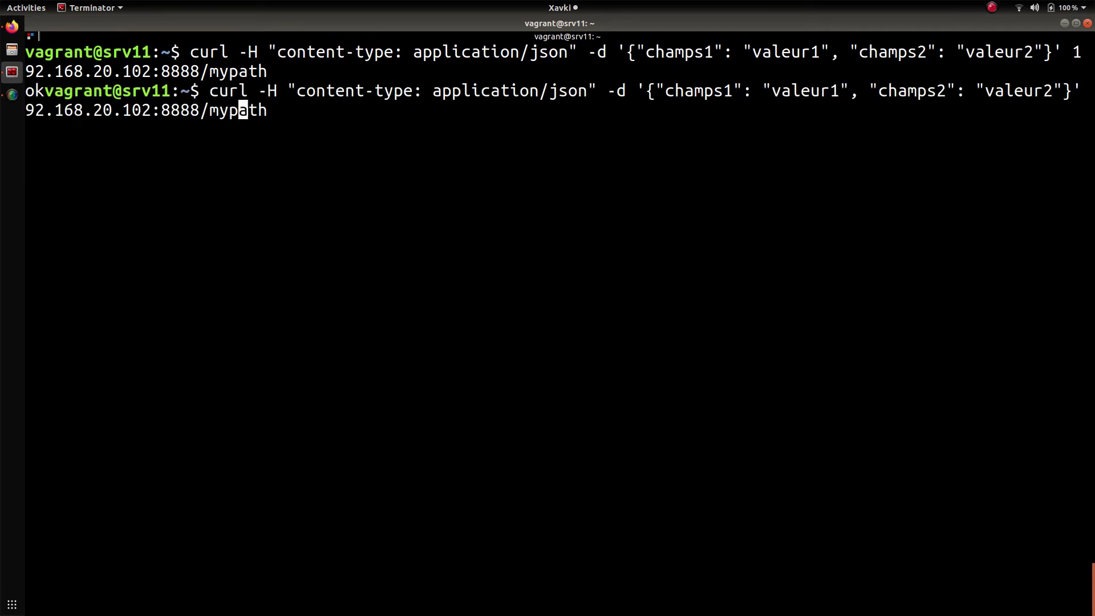
pyautogui.press('Delete')
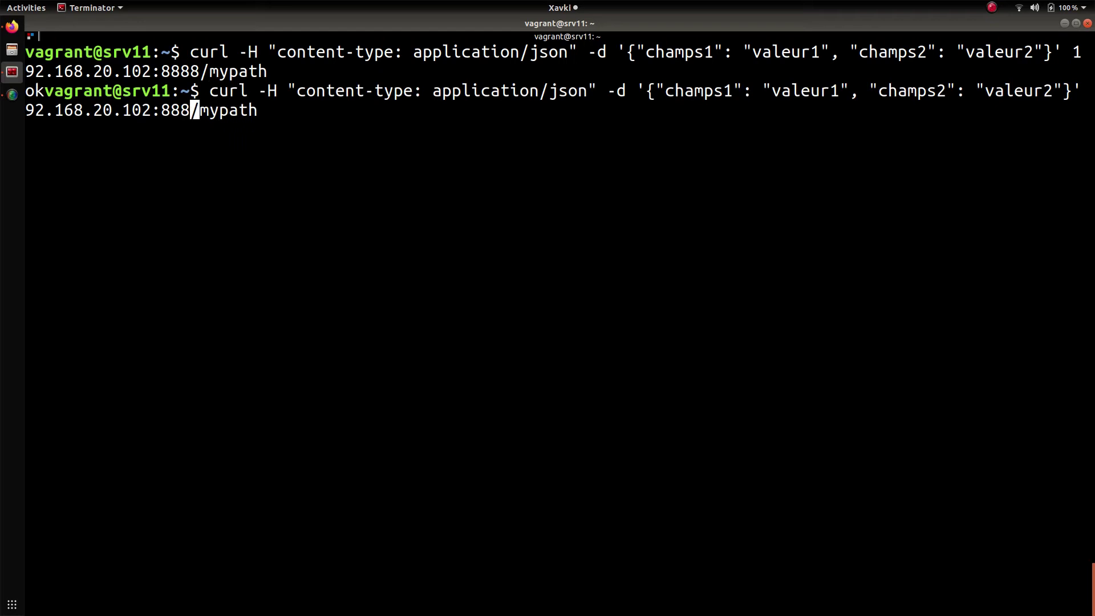
pyautogui.write('9')
# Replace the URL path mypath in the curl command with myapplication/toto
pyautogui.press('Right')
pyautogui.press('Right')
pyautogui.press('Right')
pyautogui.press('Right')
pyautogui.press('Right')
pyautogui.press('Right')
pyautogui.press('Right')
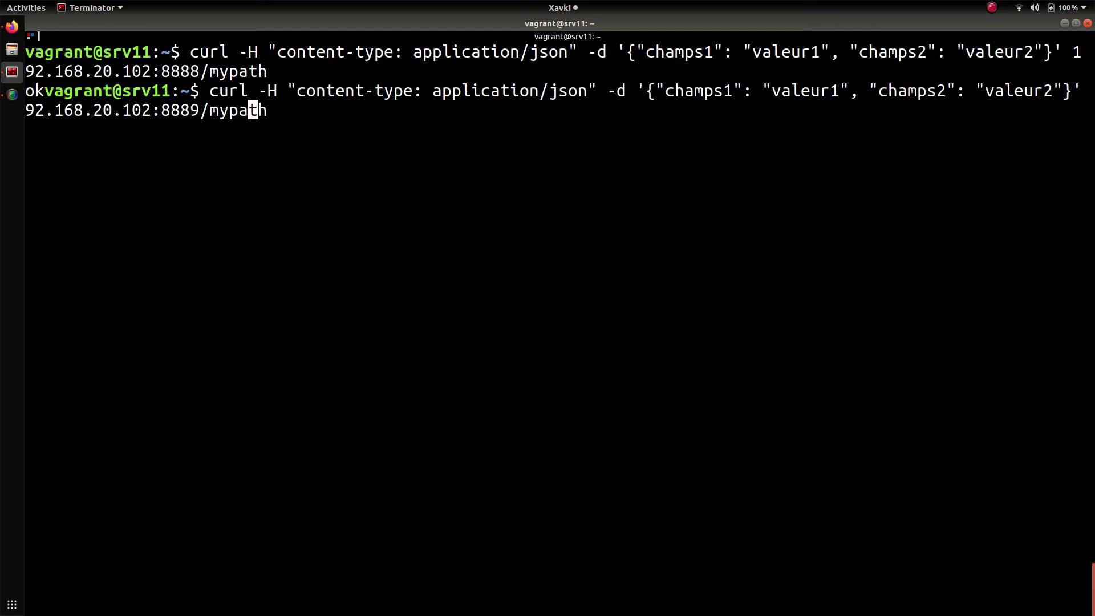
pyautogui.press('BackSpace')
pyautogui.press('BackSpace')
pyautogui.press('BackSpace')
pyautogui.press('BackSpace')
pyautogui.press('BackSpace')
pyautogui.press('BackSpace')
pyautogui.write('myapplic')
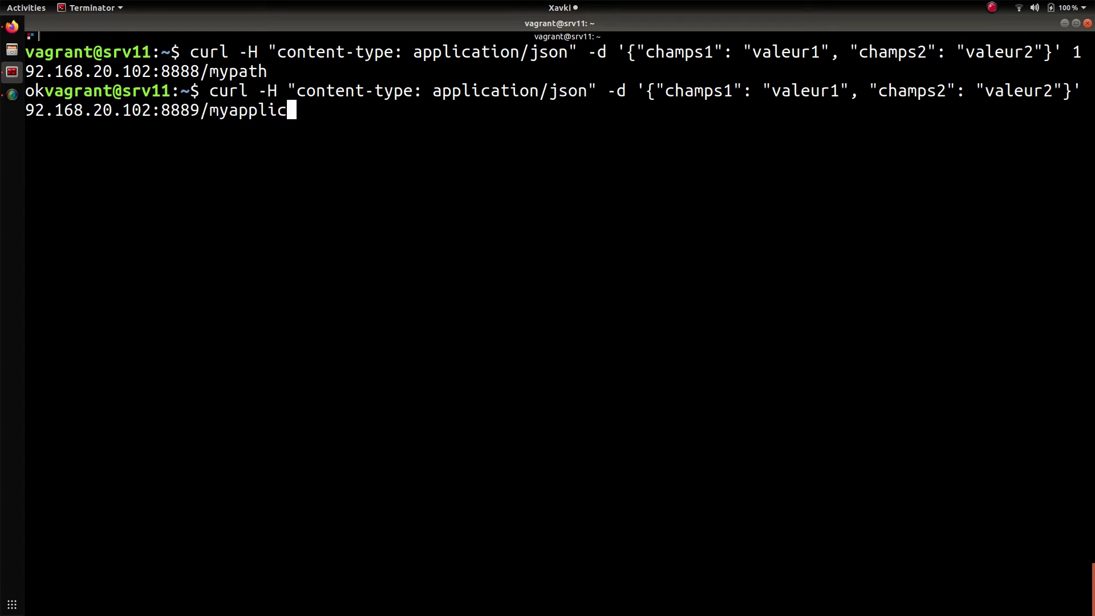
pyautogui.write('ation/toto')
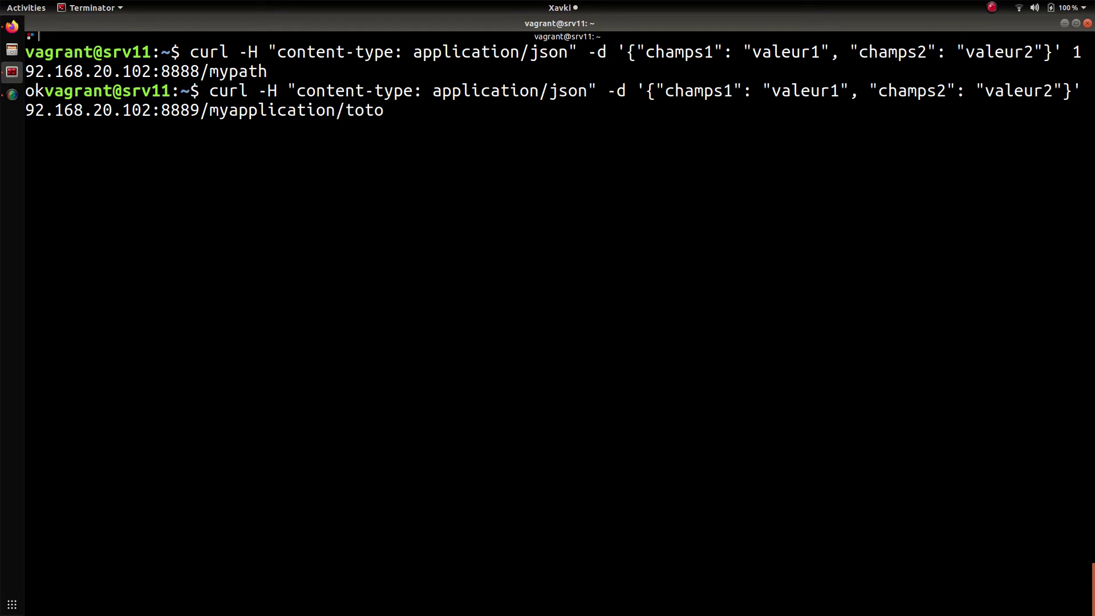
# Send the JSON request to 192.168.20.102:8889/myapplication/toto with the edited curl command
pyautogui.press('Left')
pyautogui.press('Left')
pyautogui.press('Left')
pyautogui.press('Left')
pyautogui.press('Left')
pyautogui.press('Left')
pyautogui.press('Left')
pyautogui.press('Left')
pyautogui.press('Left')
pyautogui.press('Left')
pyautogui.press('Left')
pyautogui.press('Left')
pyautogui.press('Left')
pyautogui.press('Left')
pyautogui.press('Left')
pyautogui.press('Left')
pyautogui.press('Left')
pyautogui.press('Left')
pyautogui.press('Left')
pyautogui.press('Left')
pyautogui.press('Return')
# Switch to Kibana in Firefox, examine the app1 and app2 indices in Index Management, and return to the terminal
pyautogui.hotkey('alt', 'Tab')
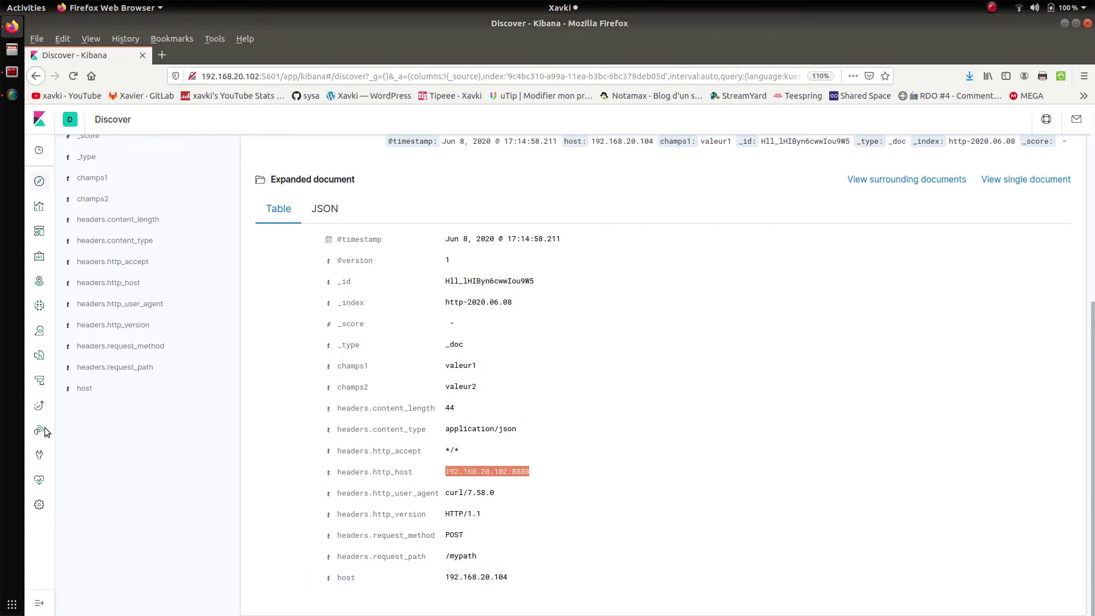
pyautogui.click(39, 506)
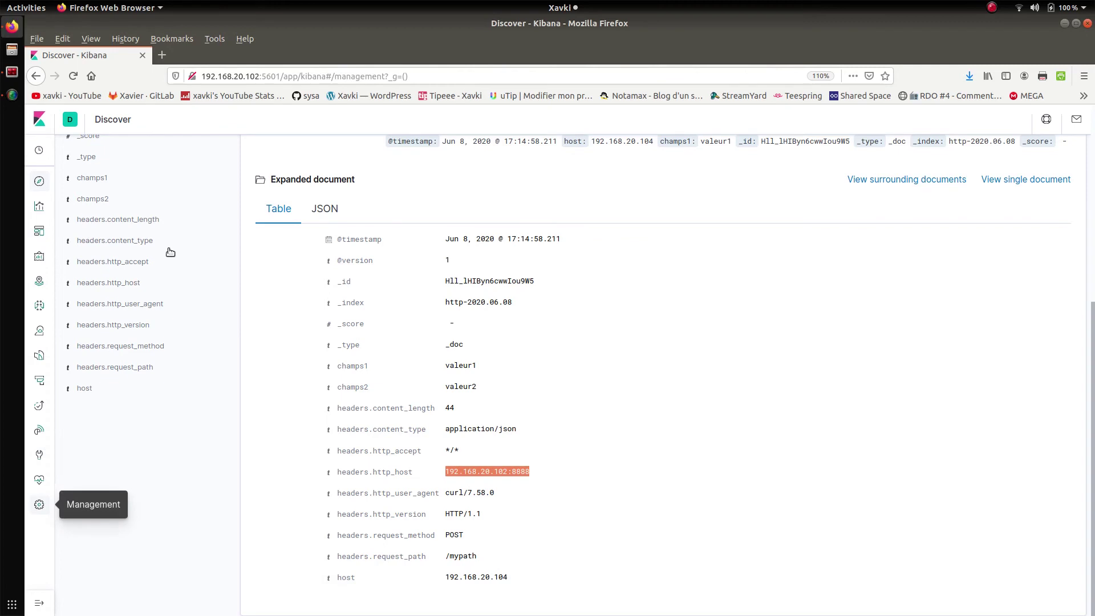
pyautogui.click(135, 172)
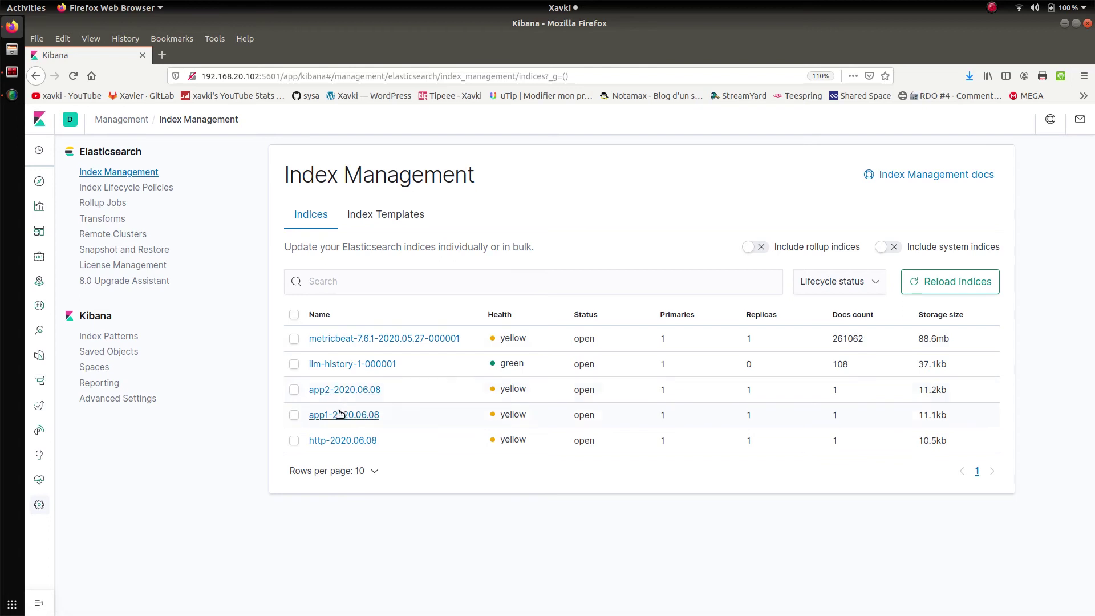
pyautogui.hotkey('alt', 'Tab')
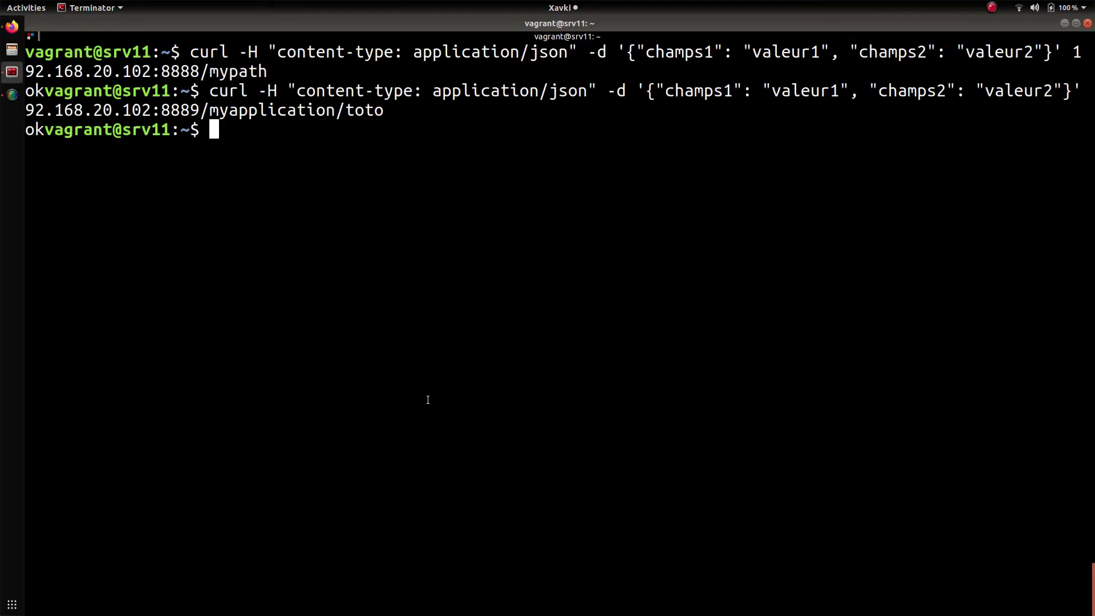
# Recall the last curl command and replace the champs1 value in its JSON body with xavki
pyautogui.press('Up')
pyautogui.press('Left')
pyautogui.press('Left')
pyautogui.press('Left')
pyautogui.press('Left')
pyautogui.press('Left')
pyautogui.press('Left')
pyautogui.press('Left')
pyautogui.press('Left')
pyautogui.press('Left')
pyautogui.press('Left')
pyautogui.press('Left')
pyautogui.press('Left')
pyautogui.press('Left')
pyautogui.press('Left')
pyautogui.press('Left')
pyautogui.press('Left')
pyautogui.press('Left')
pyautogui.press('Left')
pyautogui.press('Left')
pyautogui.press('Left')
pyautogui.press('Left')
pyautogui.press('Left')
pyautogui.press('Left')
pyautogui.press('Left')
pyautogui.press('Left')
pyautogui.press('Left')
pyautogui.press('Left')
pyautogui.press('Left')
pyautogui.press('Left')
pyautogui.press('Left')
pyautogui.press('Left')
pyautogui.press('Left')
pyautogui.press('Left')
pyautogui.press('Left')
pyautogui.press('Left')
pyautogui.press('Right')
pyautogui.press('Right')
pyautogui.press('Right')
pyautogui.press('Right')
pyautogui.press('BackSpace')
pyautogui.press('BackSpace')
pyautogui.press('BackSpace')
pyautogui.press('BackSpace')
pyautogui.press('BackSpace')
pyautogui.press('BackSpace')
pyautogui.press('BackSpace')
pyautogui.press('BackSpace')
pyautogui.press('BackSpace')
pyautogui.write('cavki')
pyautogui.press('Left')
pyautogui.press('Left')
pyautogui.press('Left')
pyautogui.press('Left')
pyautogui.press('BackSpace')
pyautogui.write('x')
# Replace the champs2 value with "my channel" and send the request to 192.168.20.102:8889/myapplication/toto
pyautogui.press('Right')
pyautogui.press('Right')
pyautogui.press('Right')
pyautogui.press('Right')
pyautogui.press('Right')
pyautogui.press('Right')
pyautogui.press('Right')
pyautogui.press('Right')
pyautogui.press('Right')
pyautogui.press('Right')
pyautogui.press('Right')
pyautogui.press('Right')
pyautogui.press('Right')
pyautogui.press('Right')
pyautogui.press('Right')
pyautogui.press('Right')
pyautogui.press('Right')
pyautogui.press('Delete')
pyautogui.press('Delete')
pyautogui.press('Delete')
pyautogui.press('Delete')
pyautogui.press('Delete')
pyautogui.press('Delete')
pyautogui.press('Delete')
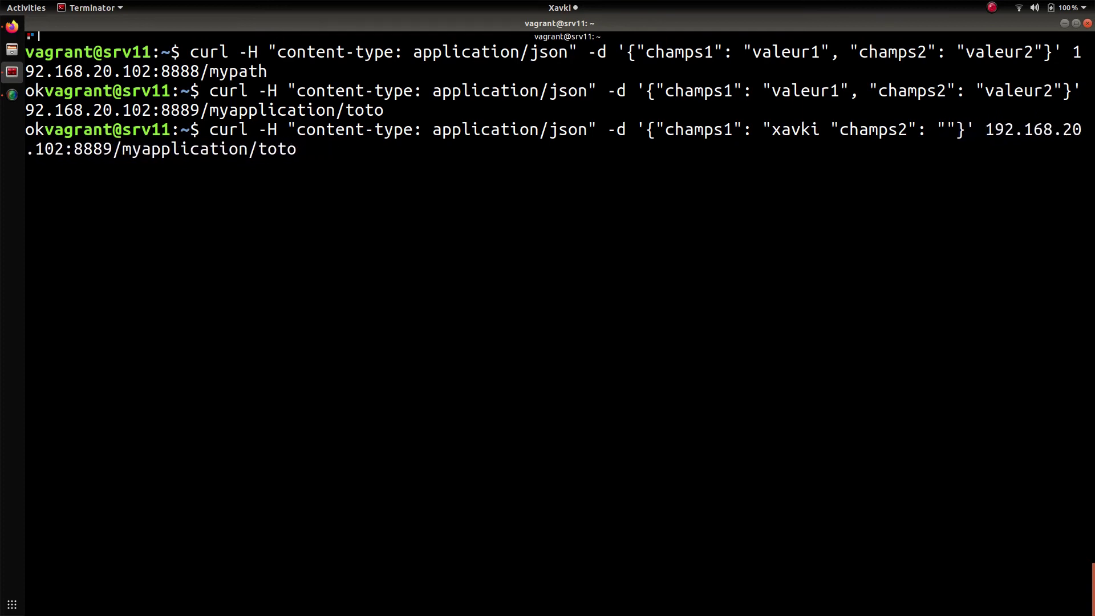
pyautogui.write('my channel')
pyautogui.press('Return')
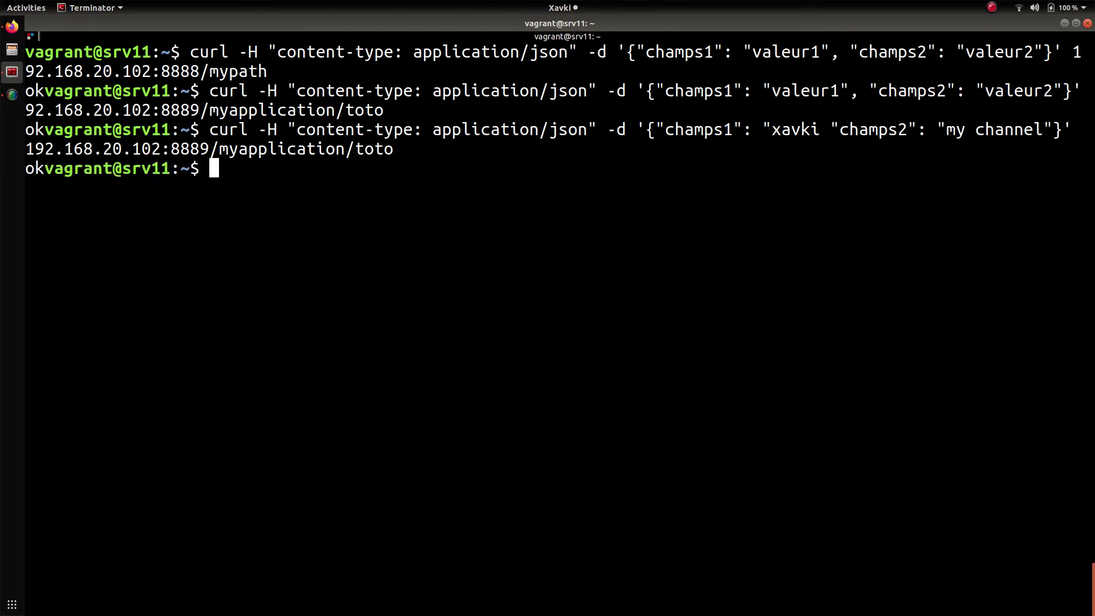
# Switch to Kibana in Firefox and reload the indices list to check the app1 and app2 document counts
pyautogui.hotkey('alt', 'Tab')
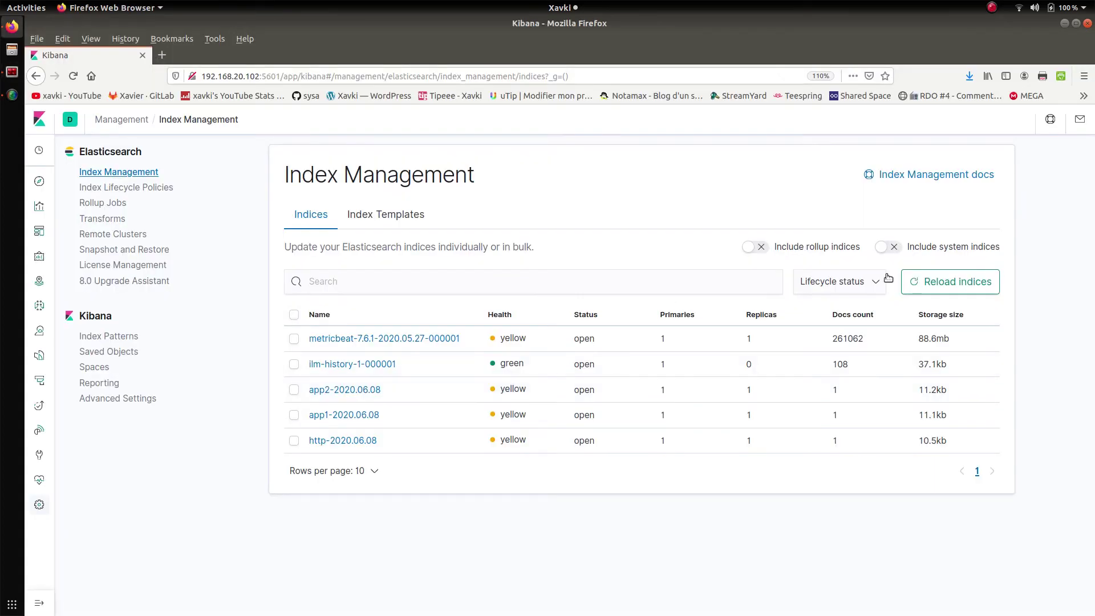
pyautogui.click(959, 285)
pyautogui.click(960, 285)
pyautogui.hotkey('alt', 'Tab')
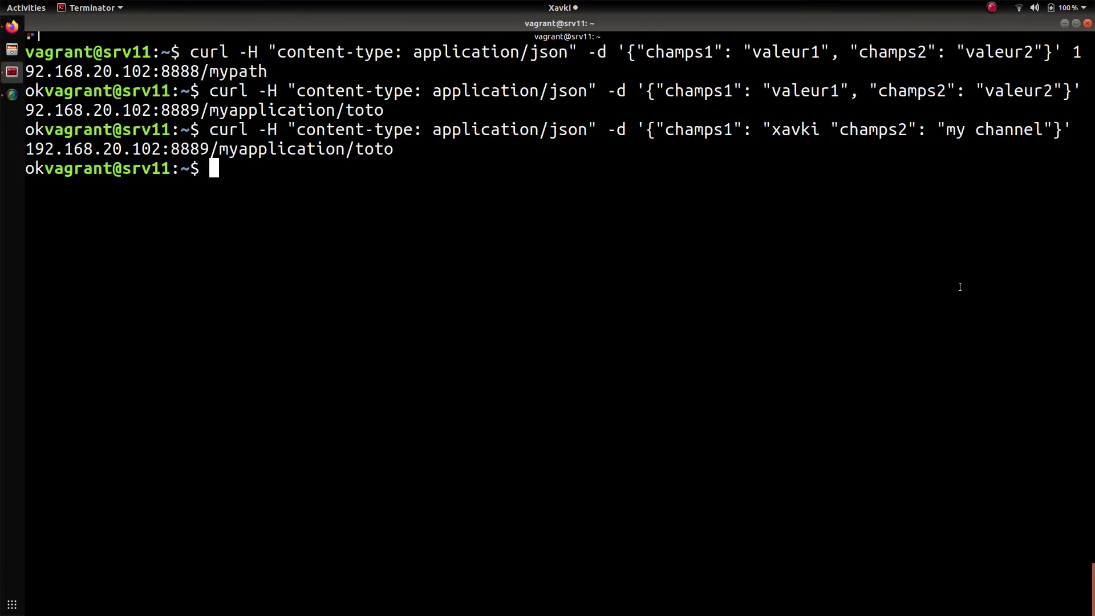
pyautogui.hotkey('alt', 'Tab')
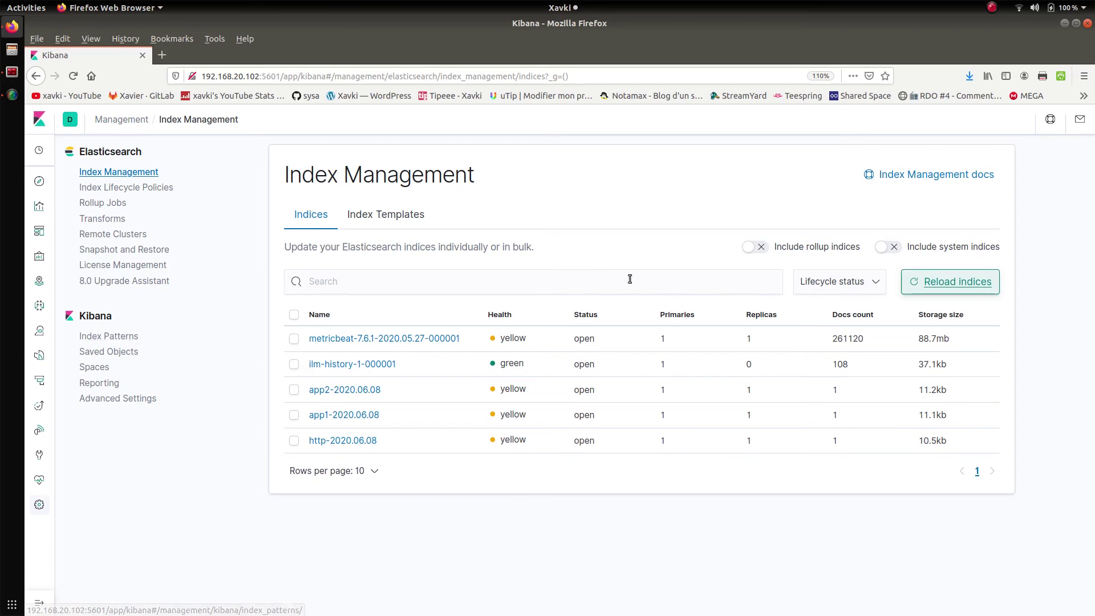
pyautogui.click(964, 281)
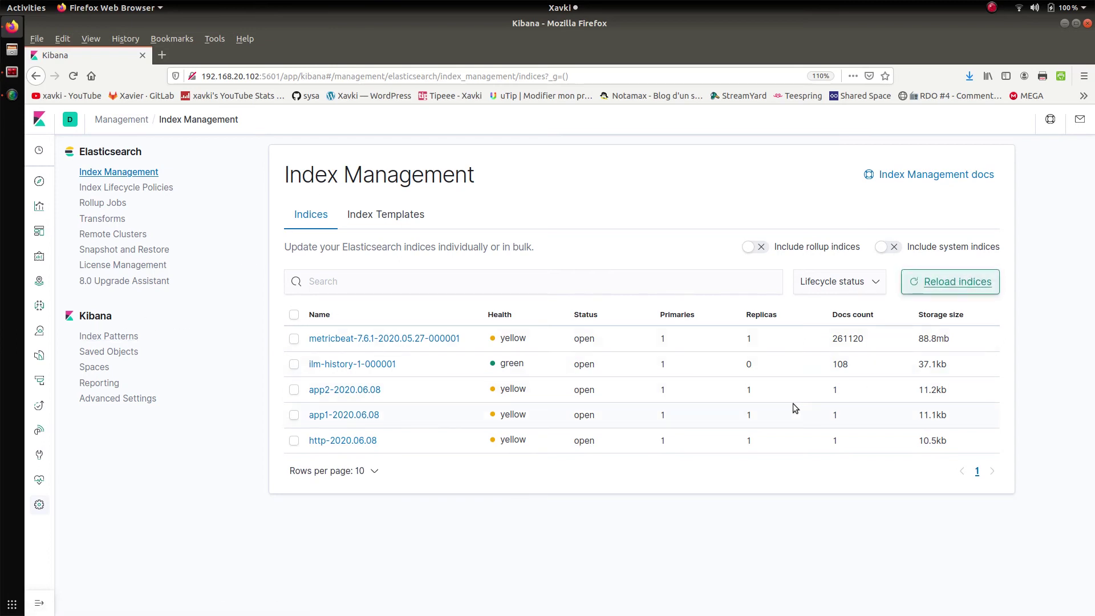
pyautogui.click(114, 337)
pyautogui.hotkey('alt', 'Tab')
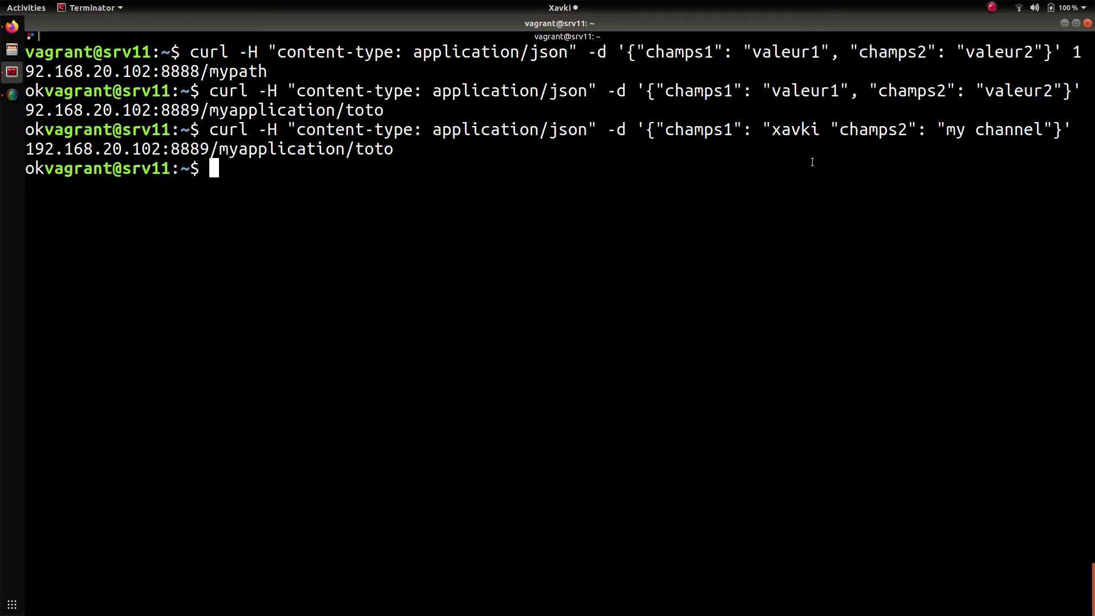
pyautogui.hotkey('alt', 'Tab')
pyautogui.click(964, 175)
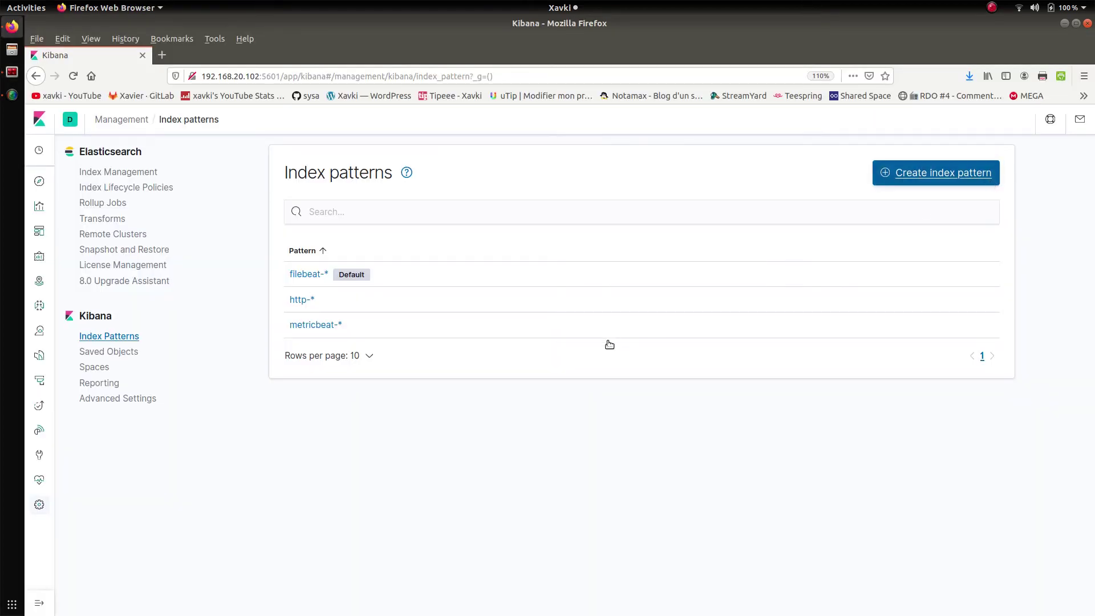
pyautogui.click(446, 271)
pyautogui.write('app*')
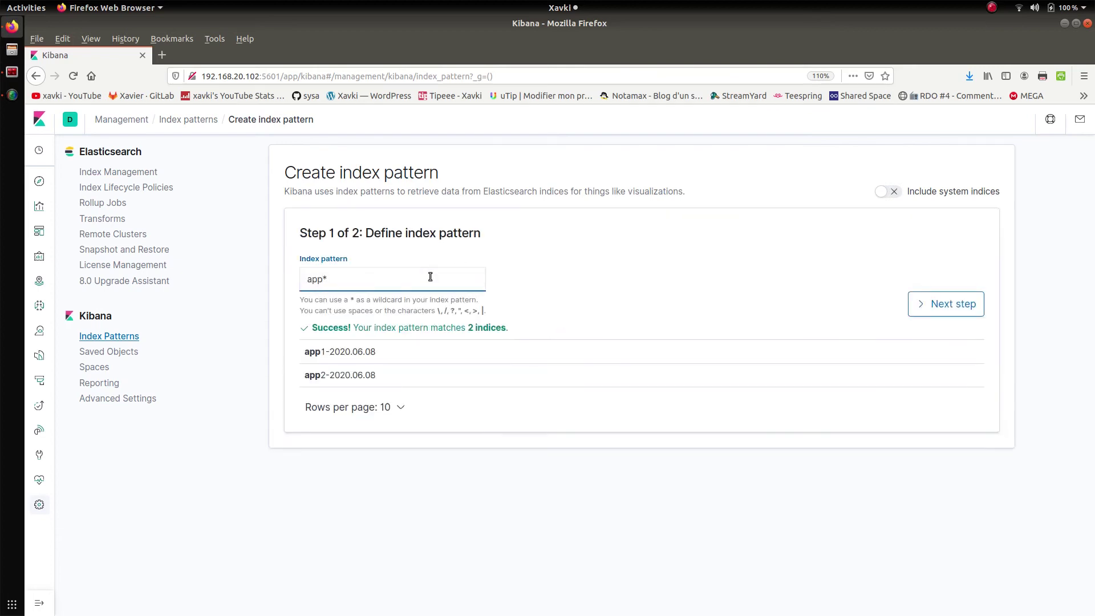
pyautogui.write('1-')
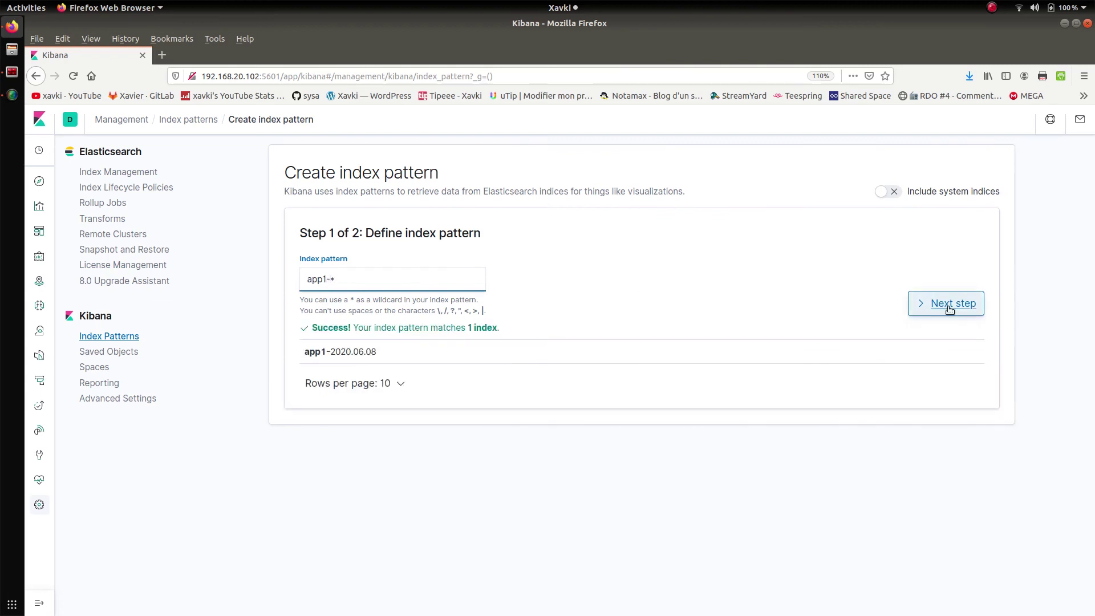
pyautogui.click(950, 307)
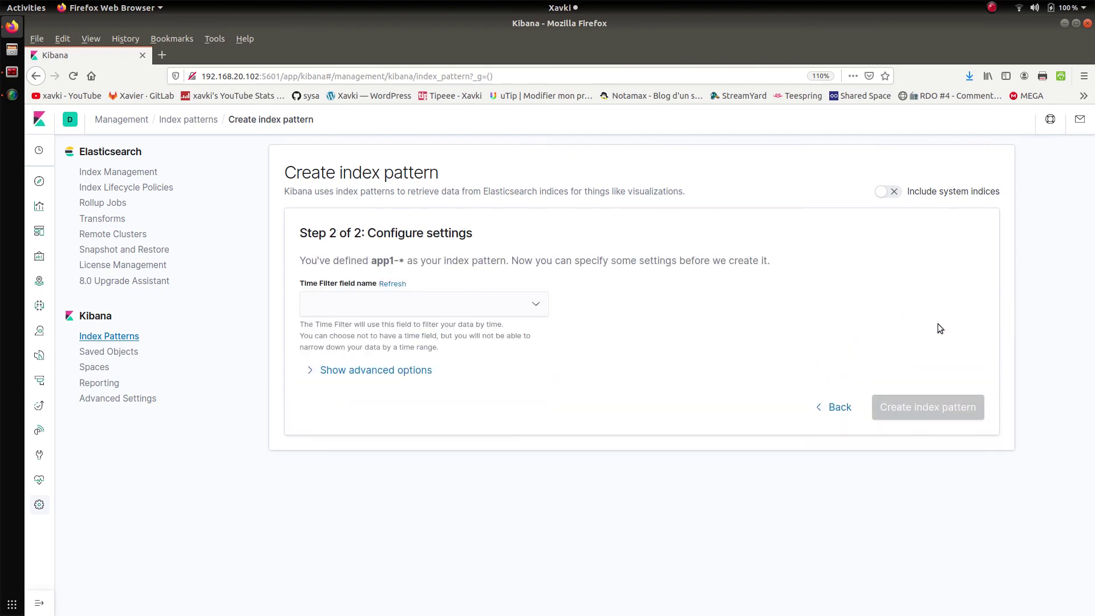
pyautogui.click(498, 306)
pyautogui.click(464, 328)
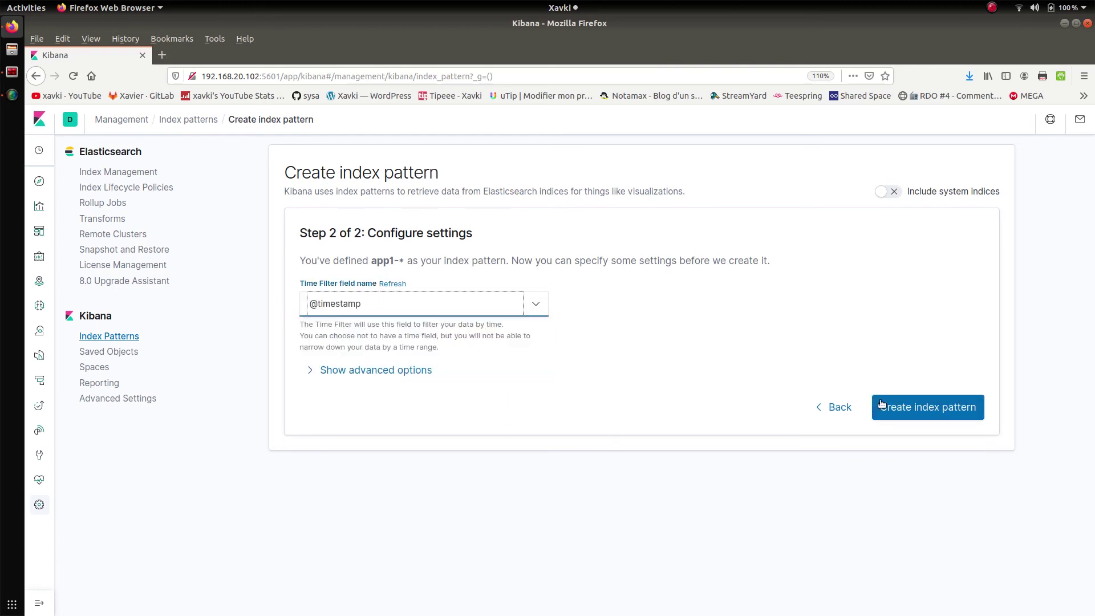
pyautogui.click(888, 406)
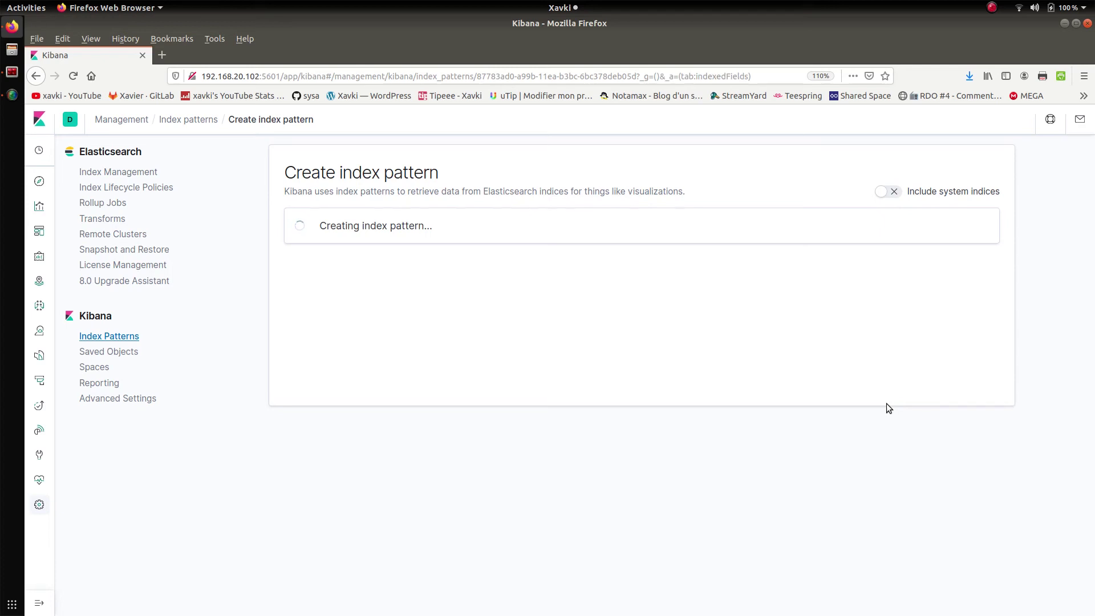
pyautogui.click(114, 336)
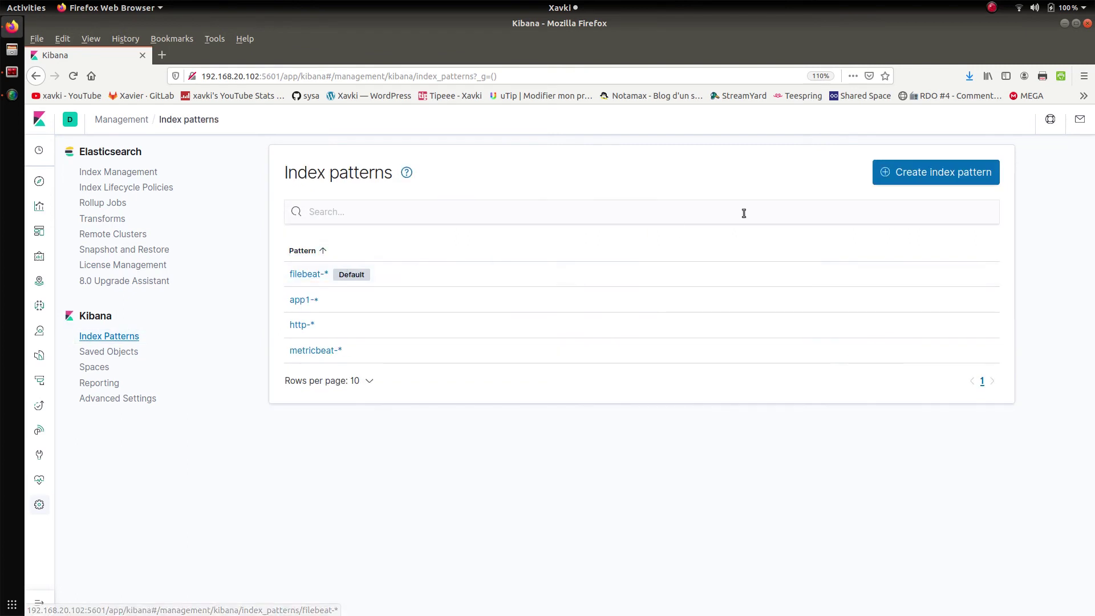
pyautogui.click(936, 178)
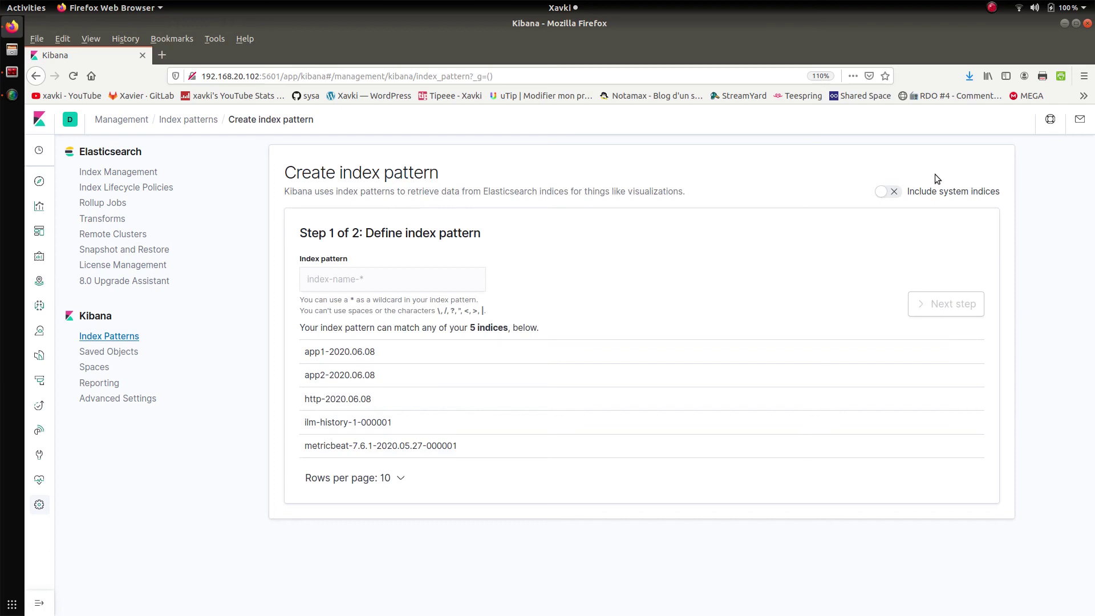
pyautogui.click(458, 268)
pyautogui.write('app2')
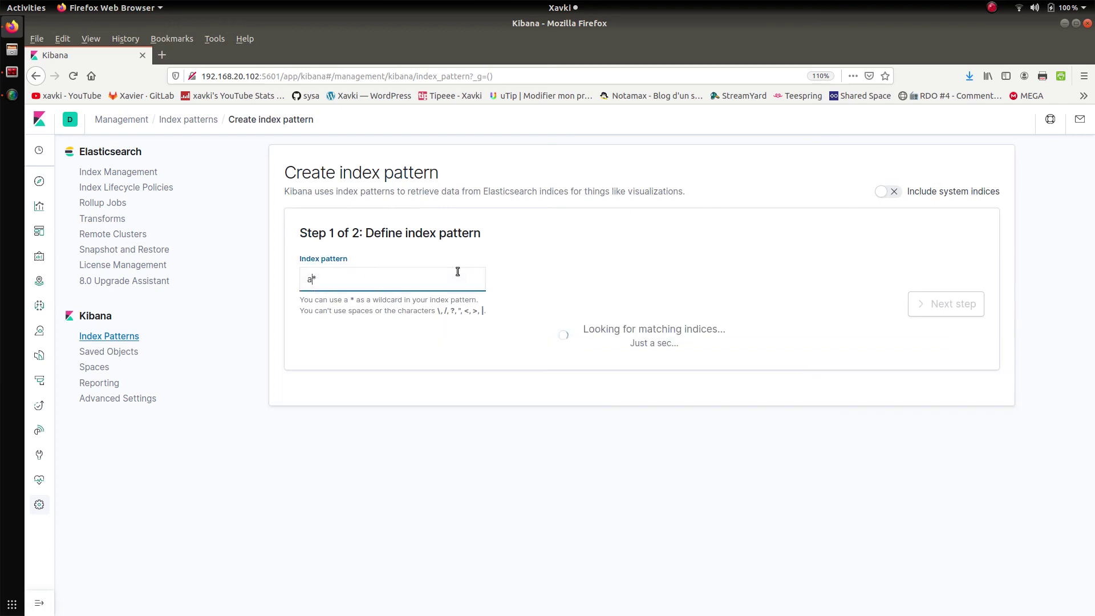
pyautogui.write('-')
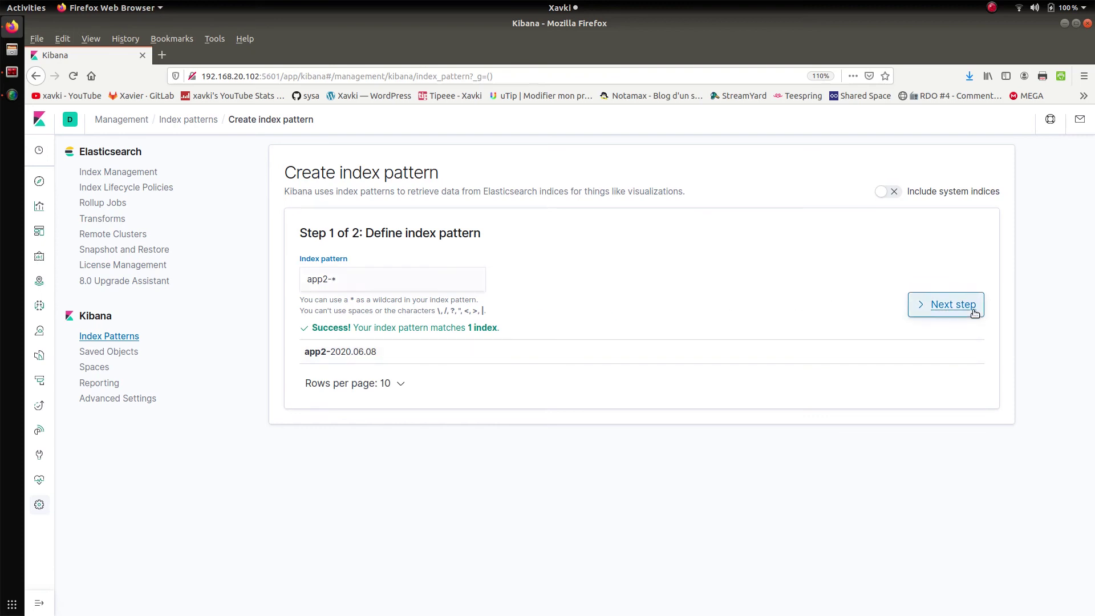
pyautogui.click(914, 305)
pyautogui.click(453, 306)
pyautogui.click(456, 339)
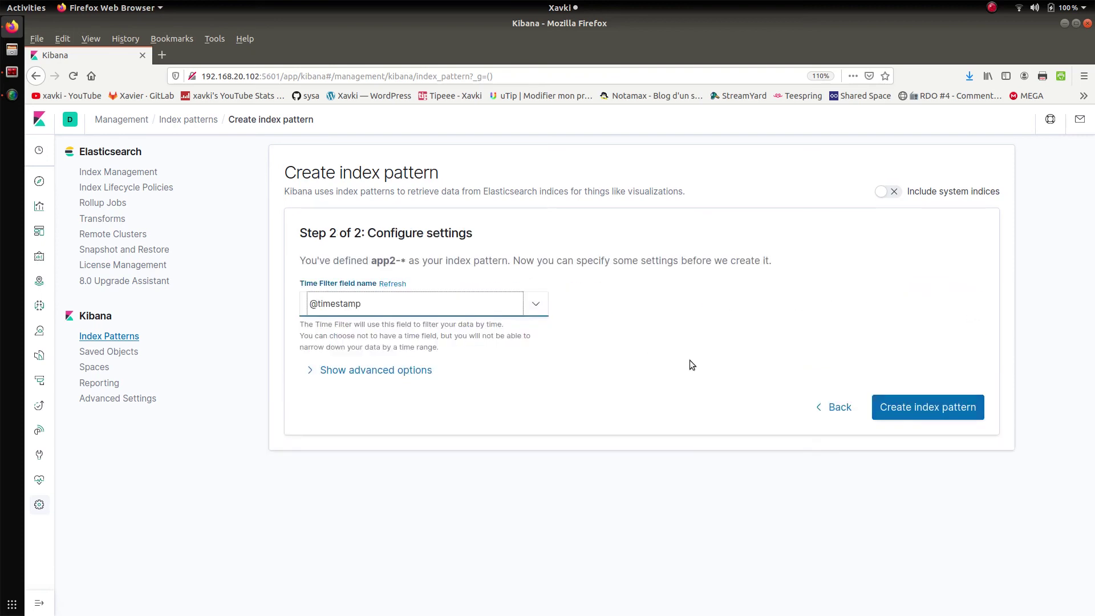
pyautogui.click(926, 399)
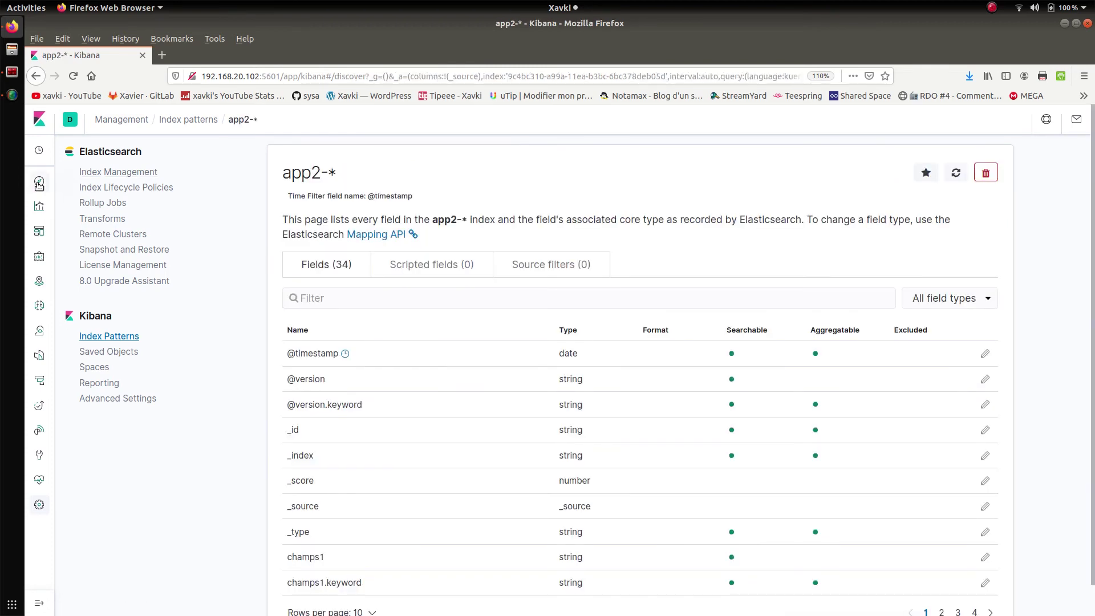
# Open Discover and switch its index pattern to app2-*
pyautogui.click(39, 182)
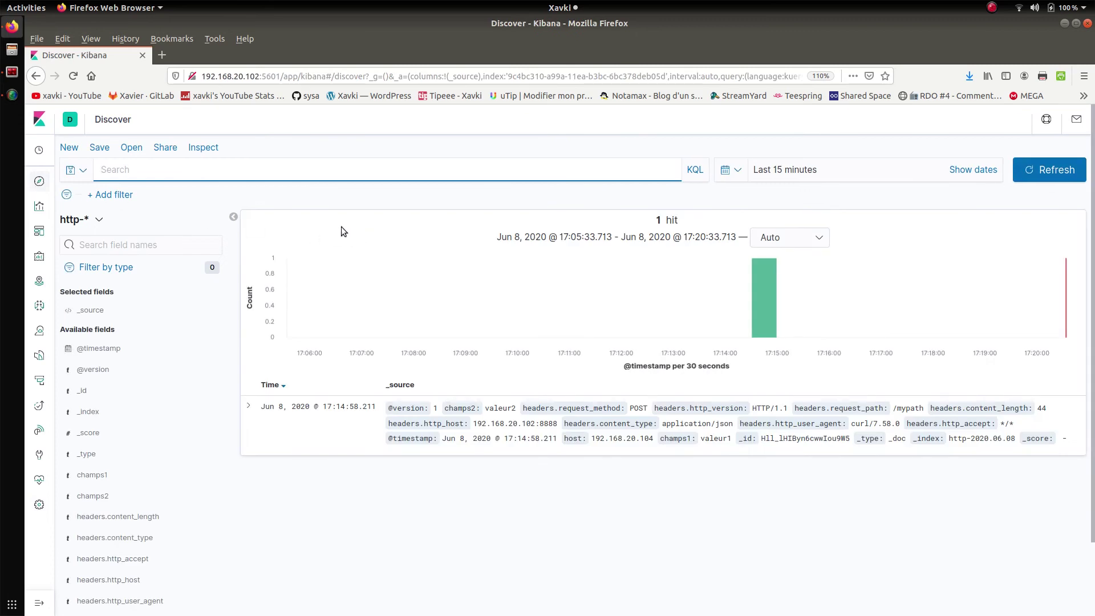
pyautogui.click(82, 219)
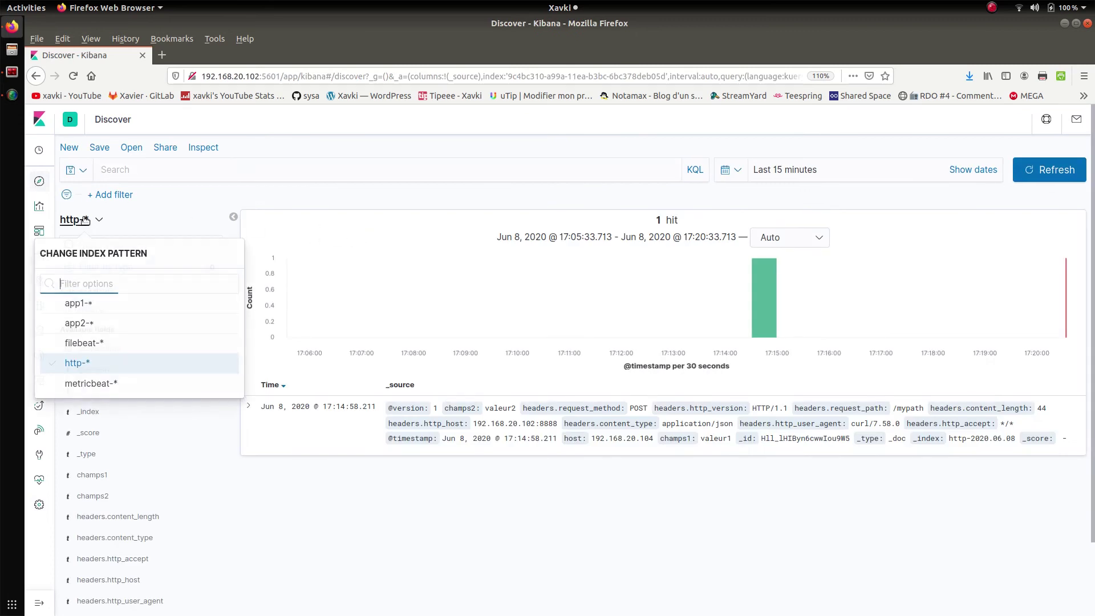
pyautogui.click(80, 322)
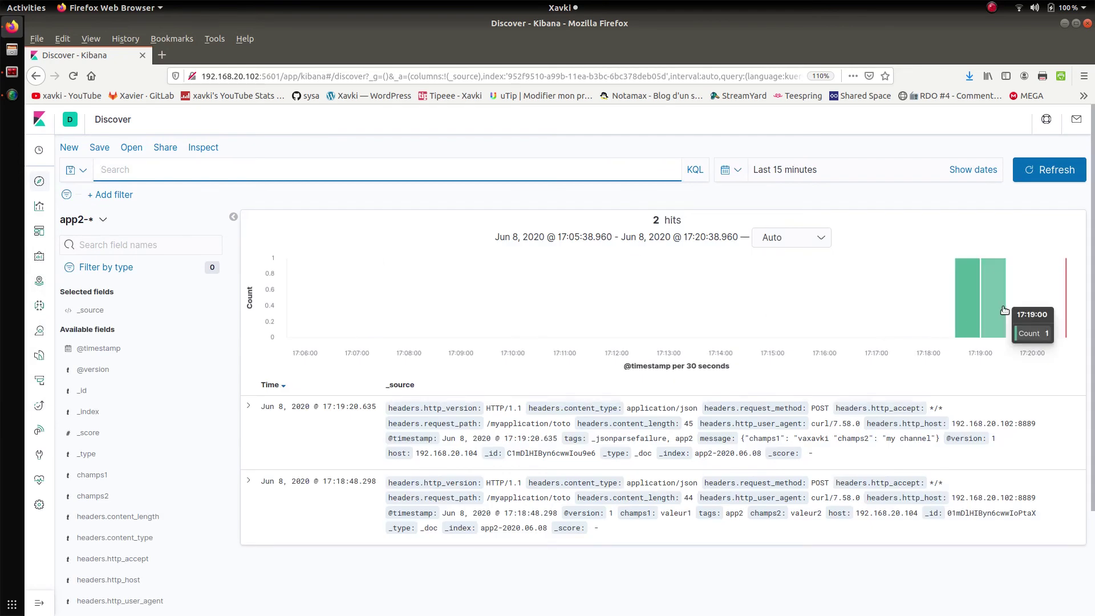
# Expand the older app2 document and examine its fields, especially headers.request_path
pyautogui.click(249, 482)
pyautogui.scroll(-7, 249, 482)
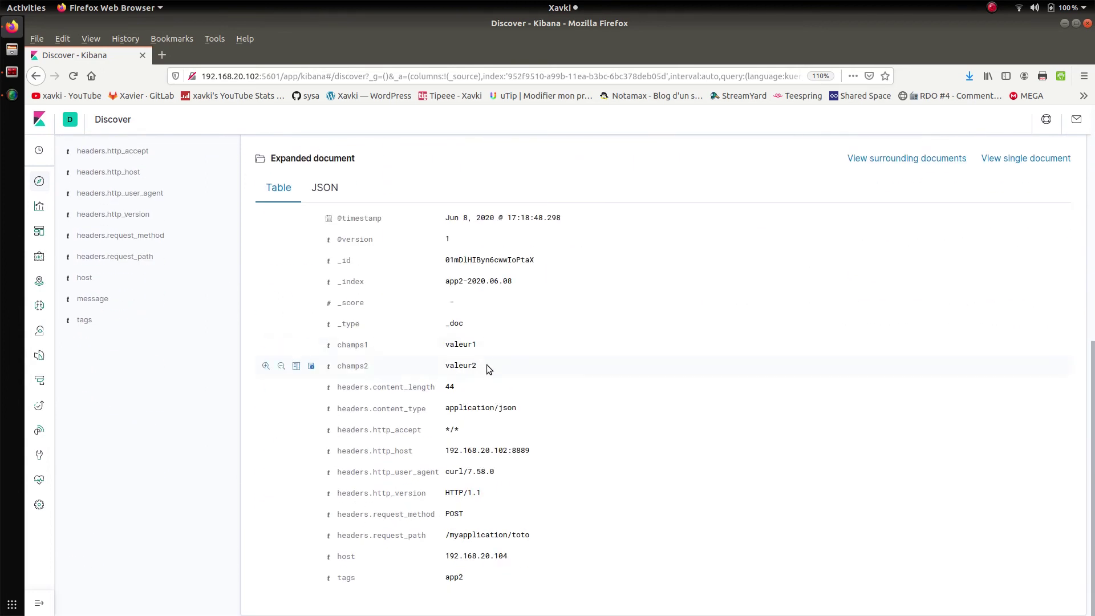
pyautogui.scroll(2, 487, 365)
pyautogui.scroll(-2, 487, 364)
pyautogui.tripleClick(494, 534)
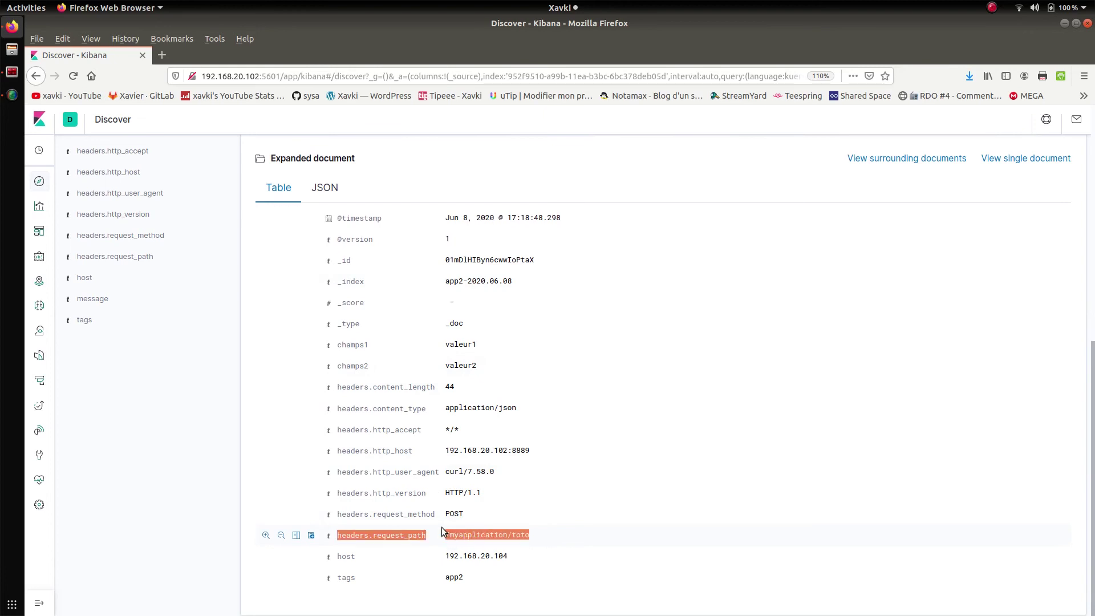
pyautogui.scroll(8, 441, 527)
pyautogui.scroll(3, 444, 532)
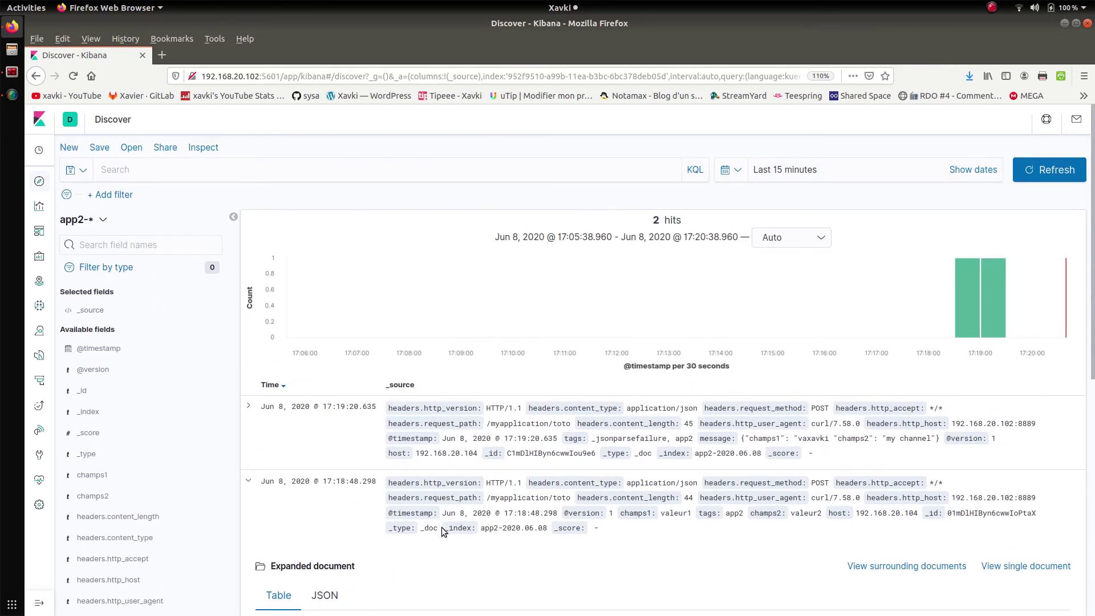
# Expand the newer app2 document, examine its message and headers.request_path fields, and return to the terminal
pyautogui.click(249, 407)
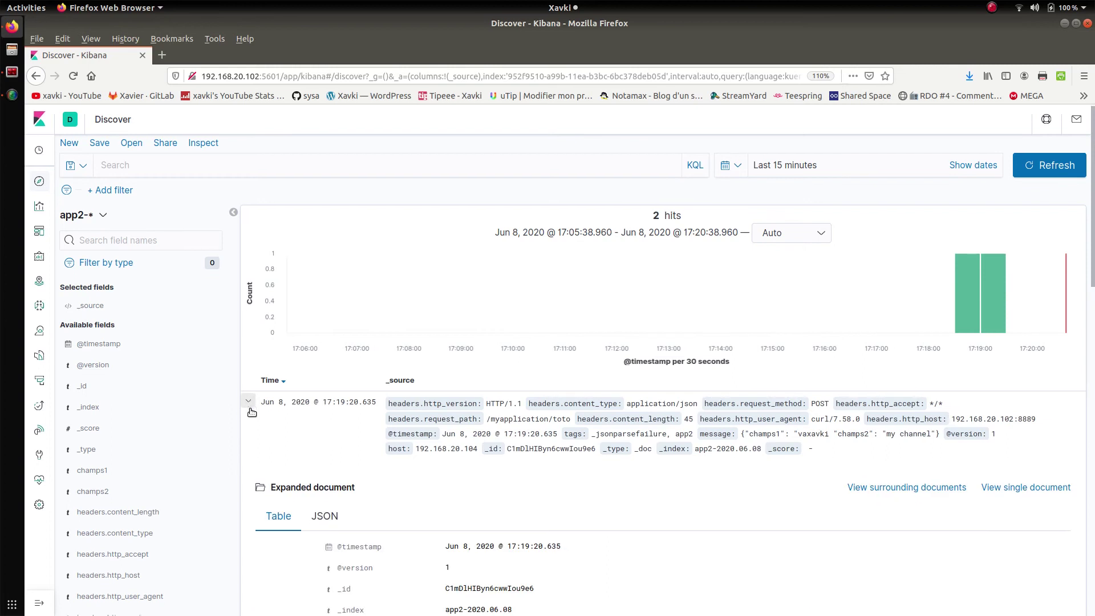
pyautogui.scroll(-5, 250, 408)
pyautogui.scroll(-3, 250, 409)
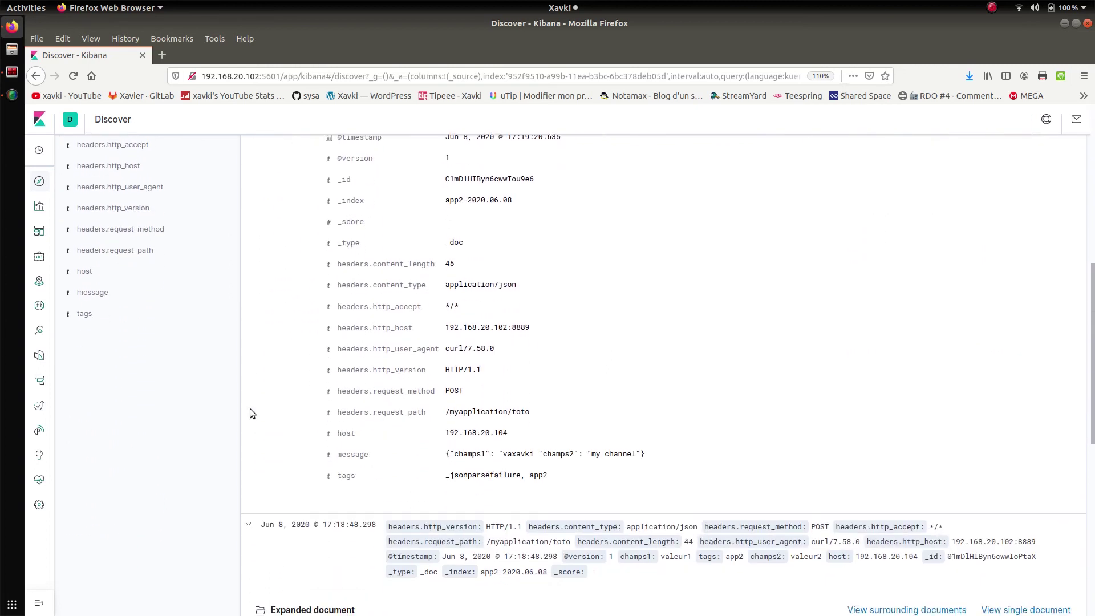
pyautogui.scroll(2, 249, 408)
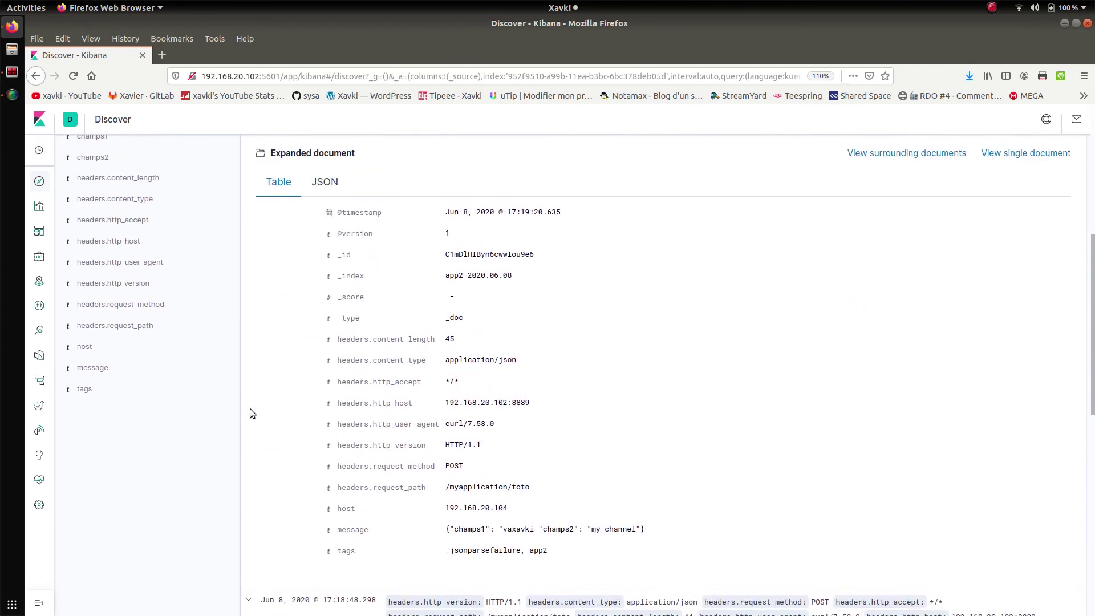
pyautogui.moveTo(668, 527); pyautogui.dragTo(462, 532)
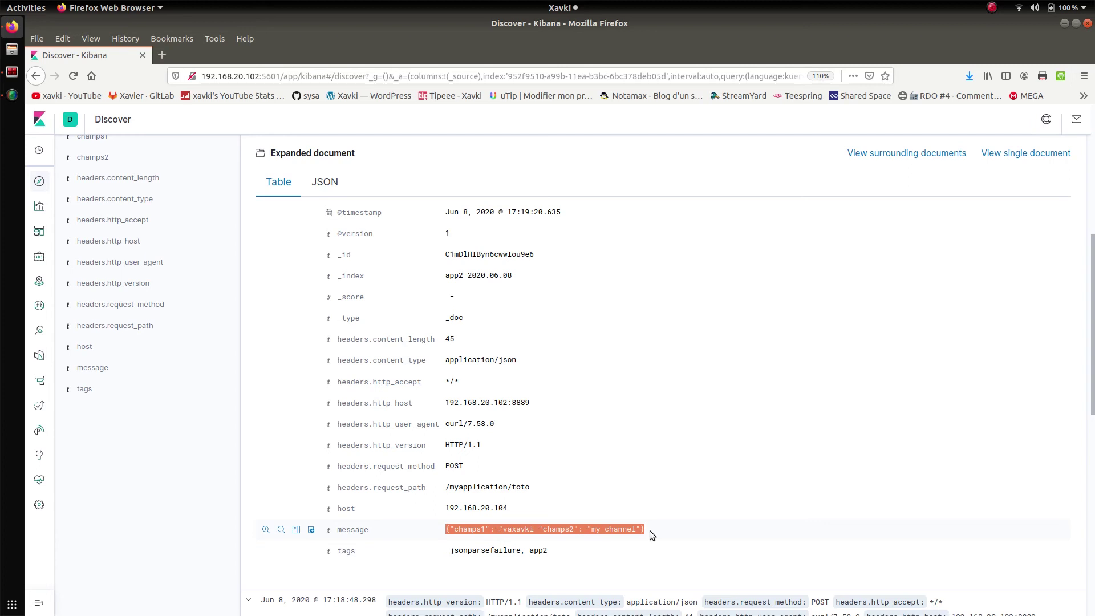
pyautogui.moveTo(532, 488); pyautogui.dragTo(438, 486)
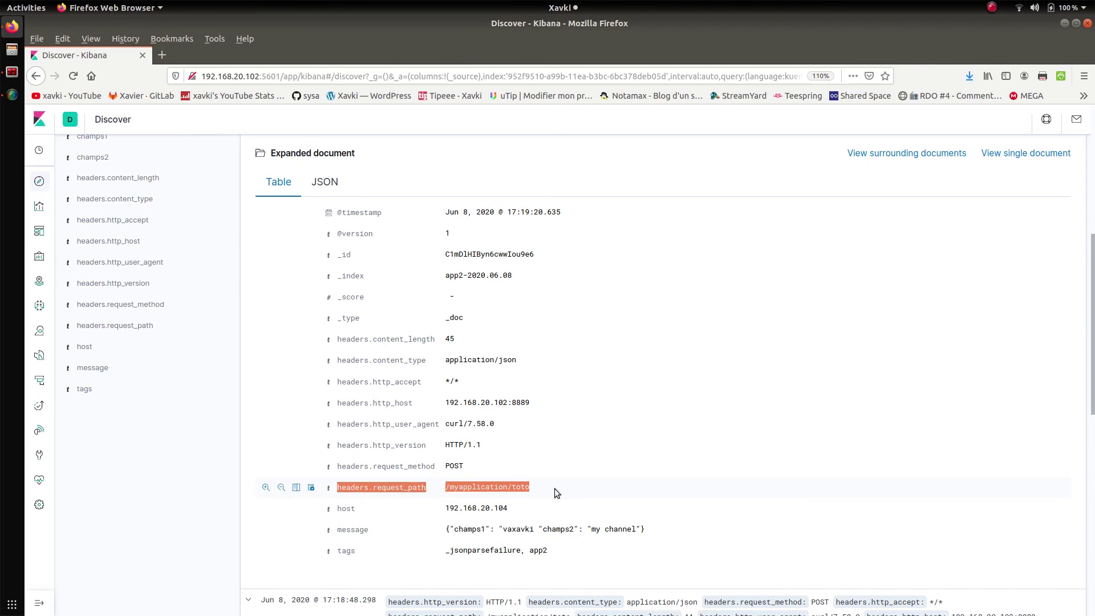
pyautogui.moveTo(446, 530); pyautogui.dragTo(593, 528)
pyautogui.hotkey('alt', 'Tab')
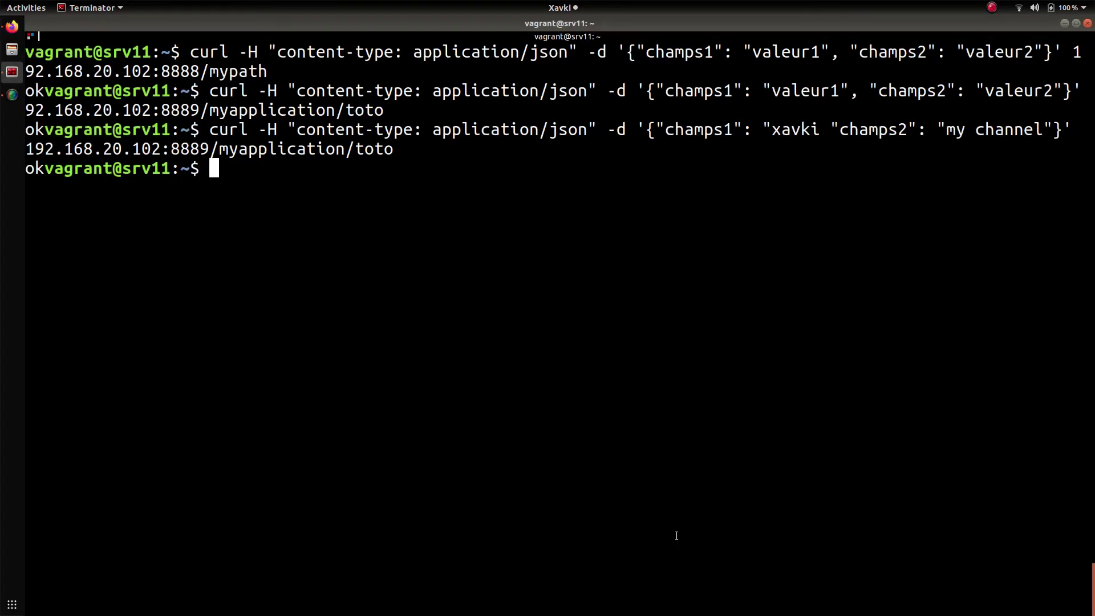
# Recall the last curl request to port 8889 and retype the start of the word channel in its champs2 value
pyautogui.press('Up')
pyautogui.press('Left')
pyautogui.press('Left')
pyautogui.press('Left')
pyautogui.press('Left')
pyautogui.press('Left')
pyautogui.press('Left')
pyautogui.press('Left')
pyautogui.press('Left')
pyautogui.press('Left')
pyautogui.press('Left')
pyautogui.press('Left')
pyautogui.press('Left')
pyautogui.press('Left')
pyautogui.press('Left')
pyautogui.press('Left')
pyautogui.press('Left')
pyautogui.press('Left')
pyautogui.press('Left')
pyautogui.press('Left')
pyautogui.press('Left')
pyautogui.press('Left')
pyautogui.press('Left')
pyautogui.press('Left')
pyautogui.press('Left')
pyautogui.press('Left')
pyautogui.press('Left')
pyautogui.press('Left')
pyautogui.press('Left')
pyautogui.press('Left')
pyautogui.press('Left')
pyautogui.press('Left')
pyautogui.press('Left')
pyautogui.press('Left')
pyautogui.press('Left')
pyautogui.press('Left')
pyautogui.press('Left')
pyautogui.press('Left')
pyautogui.press('Left')
pyautogui.press('Left')
pyautogui.press('Left')
pyautogui.press('Delete')
pyautogui.press('Delete')
pyautogui.press('BackSpace')
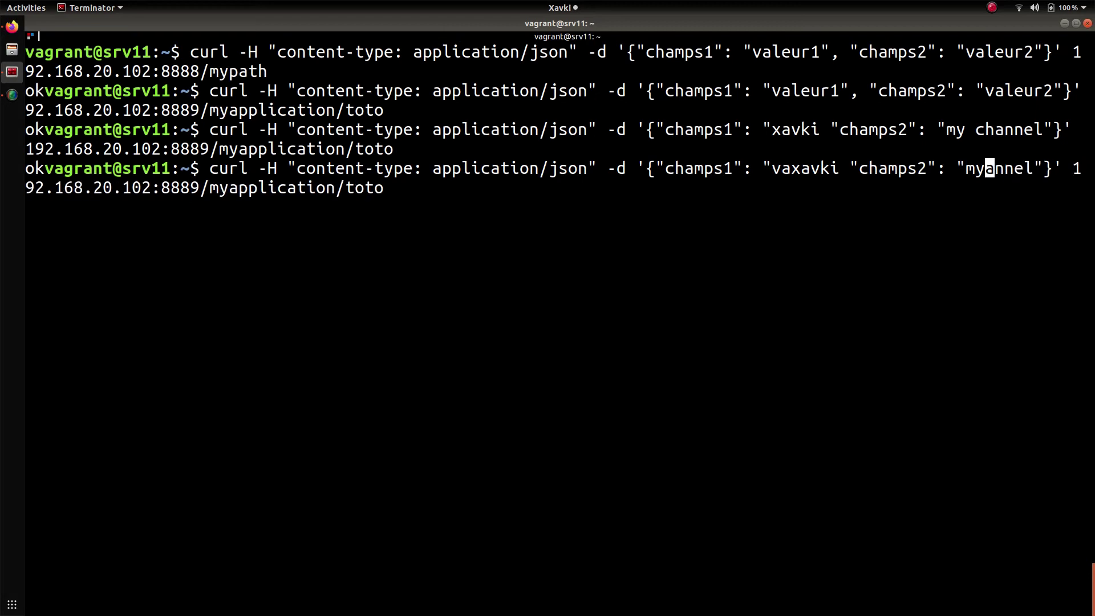
pyautogui.write('c')
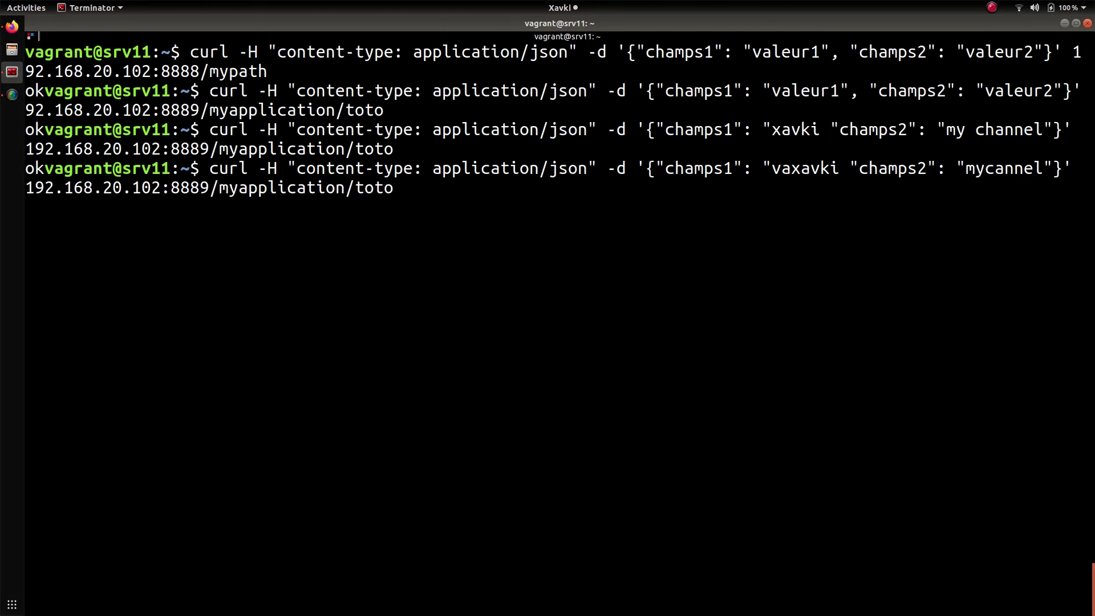
pyautogui.write('h')
# Retype the champs1 value in the recalled curl command as xavki
pyautogui.press('Left')
pyautogui.press('Left')
pyautogui.press('Left')
pyautogui.press('Left')
pyautogui.press('Left')
pyautogui.press('Left')
pyautogui.press('Left')
pyautogui.press('Left')
pyautogui.press('Left')
pyautogui.press('Left')
pyautogui.press('Left')
pyautogui.press('Left')
pyautogui.press('Left')
pyautogui.press('Left')
pyautogui.press('Left')
pyautogui.press('Left')
pyautogui.press('Left')
pyautogui.press('Left')
pyautogui.press('Left')
pyautogui.press('Left')
pyautogui.press('Left')
pyautogui.press('Left')
pyautogui.press('Delete')
pyautogui.press('Delete')
pyautogui.press('Delete')
pyautogui.press('BackSpace')
pyautogui.press('BackSpace')
pyautogui.write('xa')
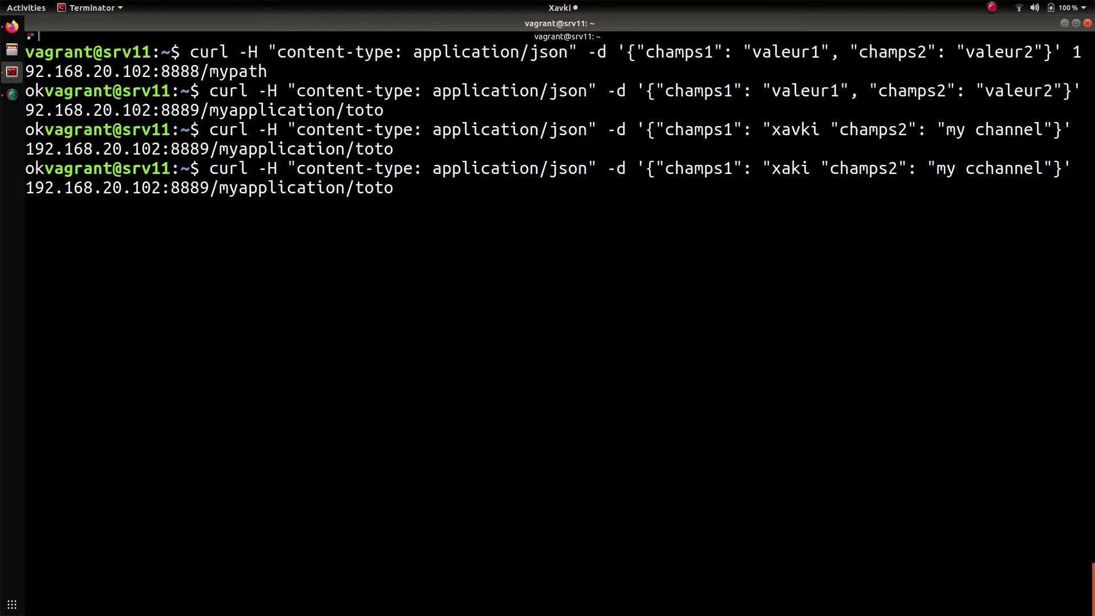
pyautogui.write('v')
# Insert the missing closing quote and comma after xavki in the JSON payload
pyautogui.press('Left')
pyautogui.press('Left')
pyautogui.press('Left')
pyautogui.press('Left')
pyautogui.press('Left')
pyautogui.press('Left')
pyautogui.press('Left')
pyautogui.press('Left')
pyautogui.press('Left')
pyautogui.press('Left')
pyautogui.press('Left')
pyautogui.press('Left')
pyautogui.press('Left')
pyautogui.press('Left')
pyautogui.press('Left')
pyautogui.press('Right')
pyautogui.press('Right')
pyautogui.press('Right')
pyautogui.press('Right')
pyautogui.press('Right')
pyautogui.press('Right')
pyautogui.press('Right')
pyautogui.press('Right')
pyautogui.press('Right')
pyautogui.press('Right')
pyautogui.press('Right')
pyautogui.press('Right')
pyautogui.press('Right')
pyautogui.press('Right')
pyautogui.press('Right')
pyautogui.press('Right')
pyautogui.press('Right')
pyautogui.press('Right')
pyautogui.press('Right')
pyautogui.press('Right')
pyautogui.press('Right')
pyautogui.press('Right')
pyautogui.press('Left')
pyautogui.press('Left')
pyautogui.press('Left')
pyautogui.press('Left')
pyautogui.press('Left')
pyautogui.press('Left')
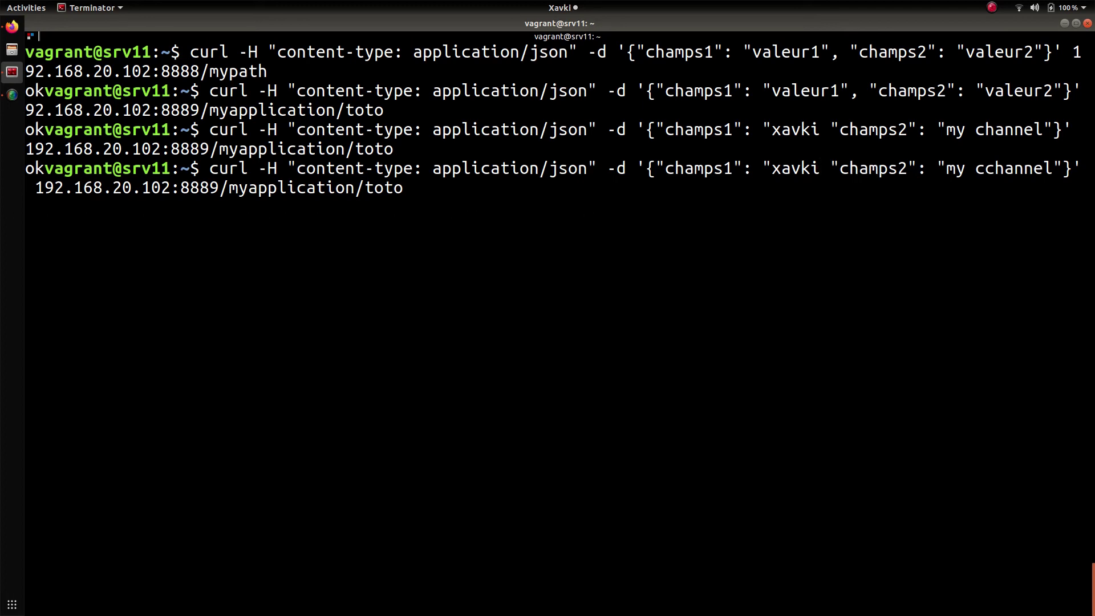
pyautogui.write('"')
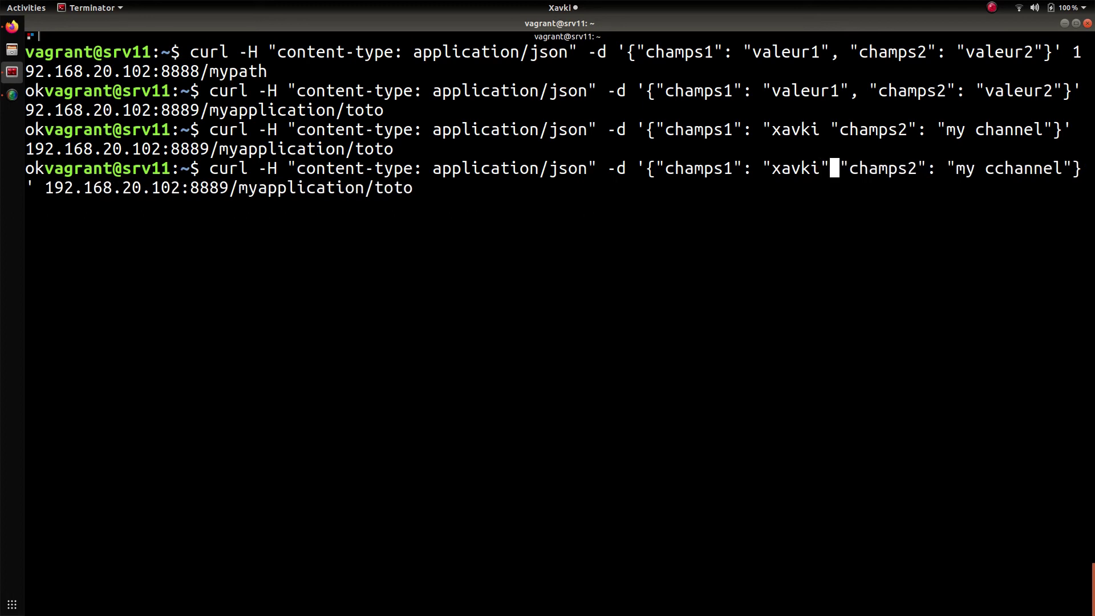
pyautogui.write(',')
# Remove the extra c so the champs2 value reads my channel, and send the curl request to 192.168.20.102:8889/myapplication/toto
pyautogui.press('Right')
pyautogui.press('Right')
pyautogui.press('Right')
pyautogui.press('Right')
pyautogui.press('Right')
pyautogui.press('Right')
pyautogui.press('Right')
pyautogui.press('Right')
pyautogui.press('Right')
pyautogui.press('Right')
pyautogui.press('Right')
pyautogui.press('Right')
pyautogui.press('Right')
pyautogui.press('Right')
pyautogui.press('Right')
pyautogui.press('Right')
pyautogui.press('Delete')
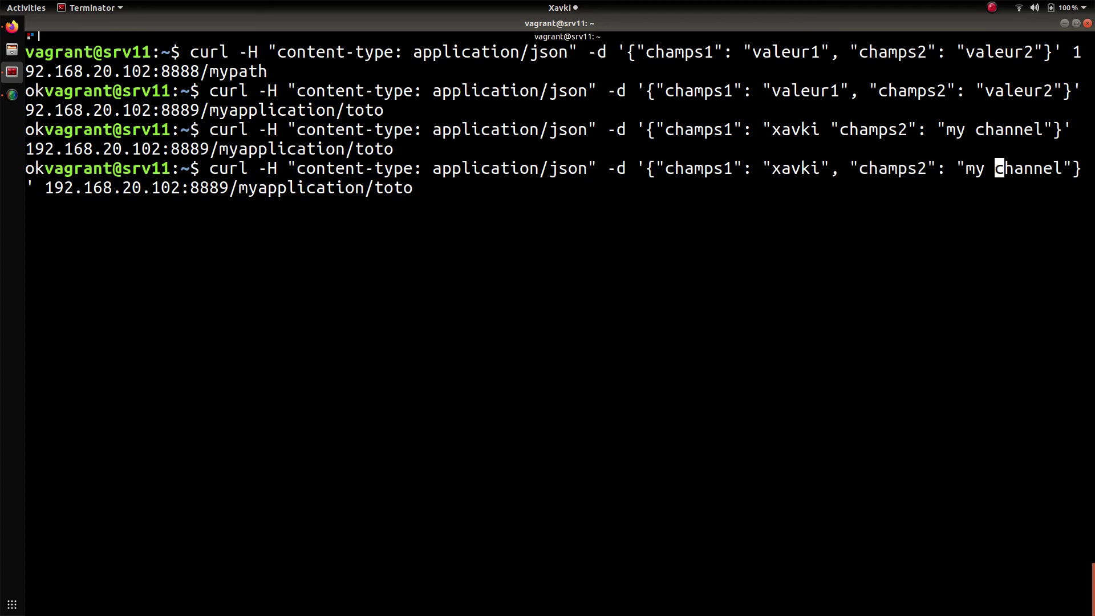
pyautogui.press('Return')
# Switch to Kibana, refresh the app2-* results in Discover, and examine the newest document's champs1 and champs2 fields
pyautogui.hotkey('alt', 'Tab')
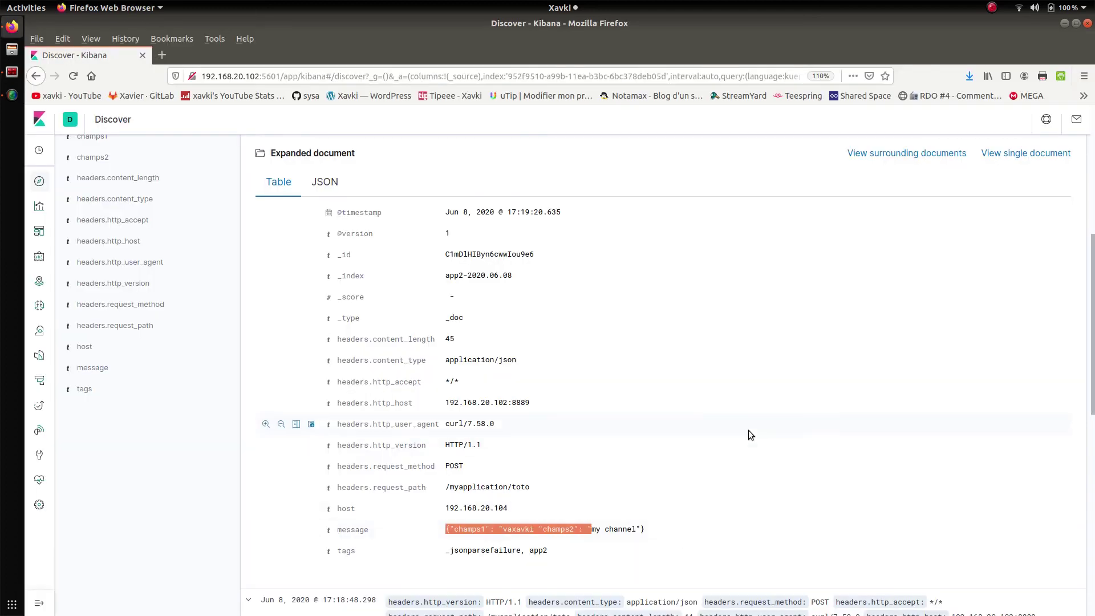
pyautogui.scroll(5, 748, 430)
pyautogui.click(1053, 170)
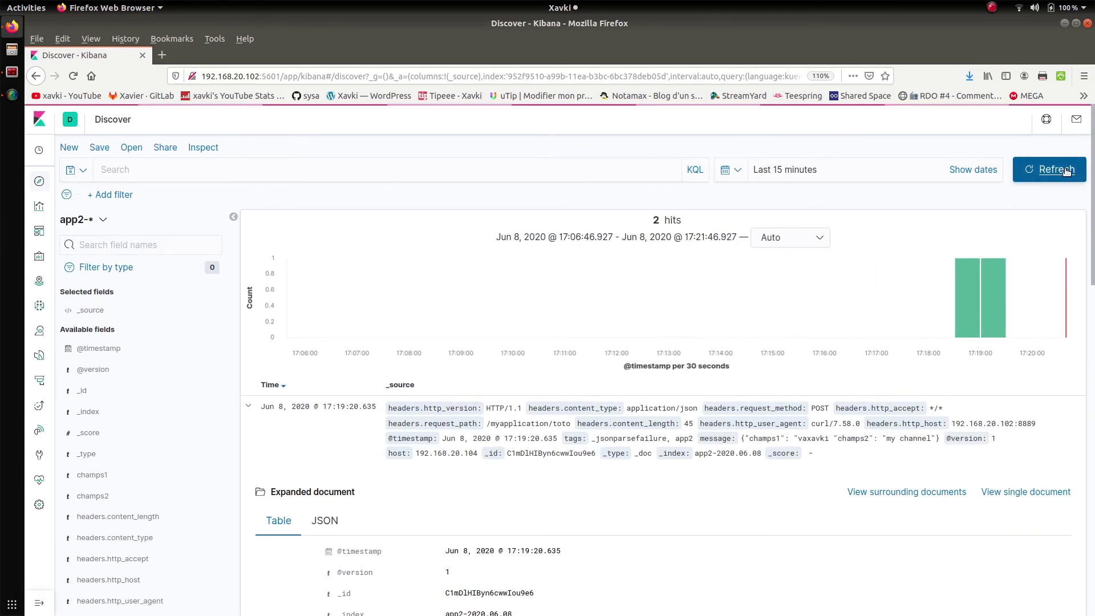
pyautogui.click(249, 407)
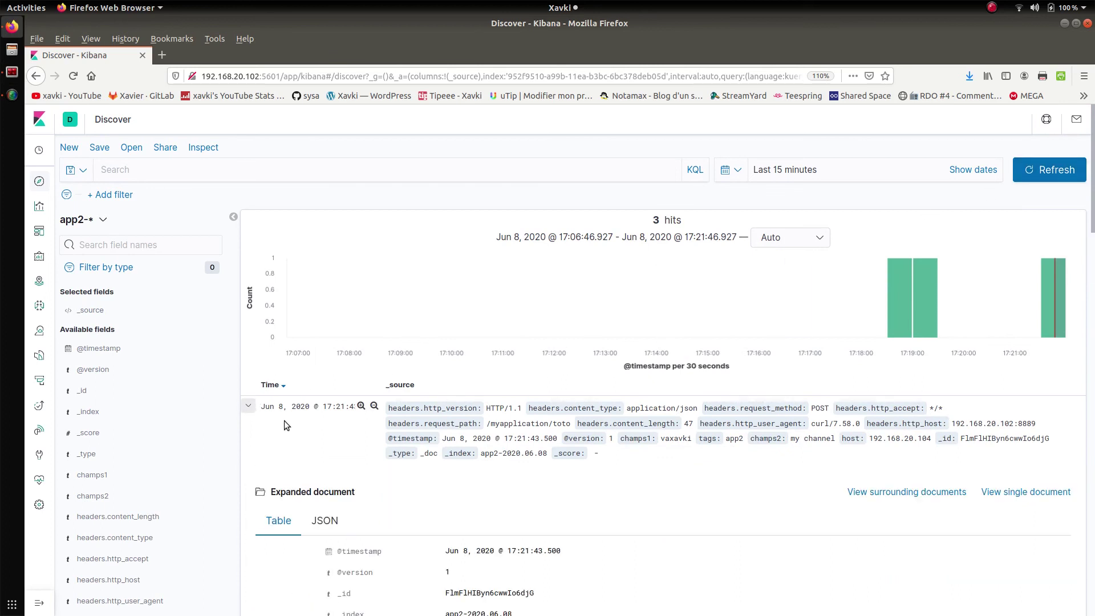
pyautogui.scroll(-5, 284, 419)
pyautogui.scroll(-1, 284, 420)
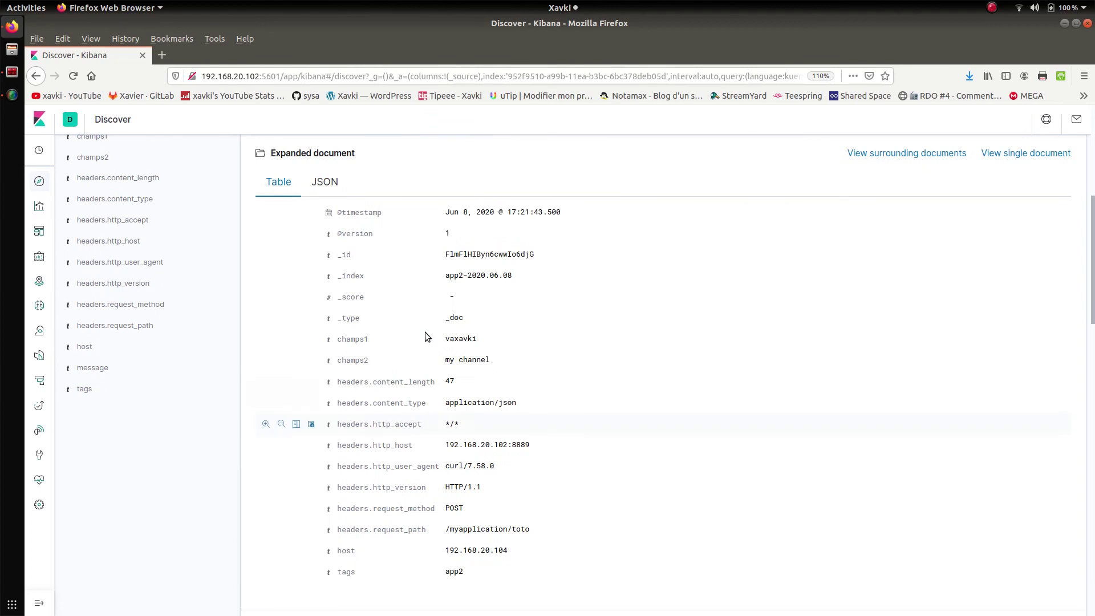
pyautogui.moveTo(482, 336); pyautogui.dragTo(429, 354)
pyautogui.scroll(6, 373, 263)
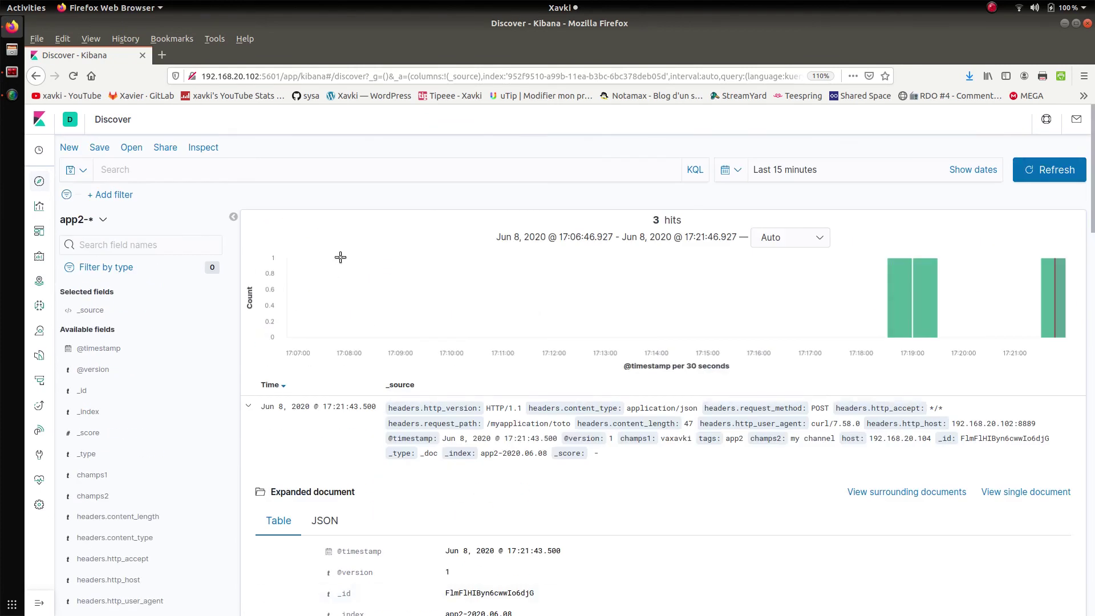
# Change Discover to the app1-* index pattern, expand its document, and examine the headers.http_host, champs1 and champs2 fields
pyautogui.click(96, 220)
pyautogui.click(91, 301)
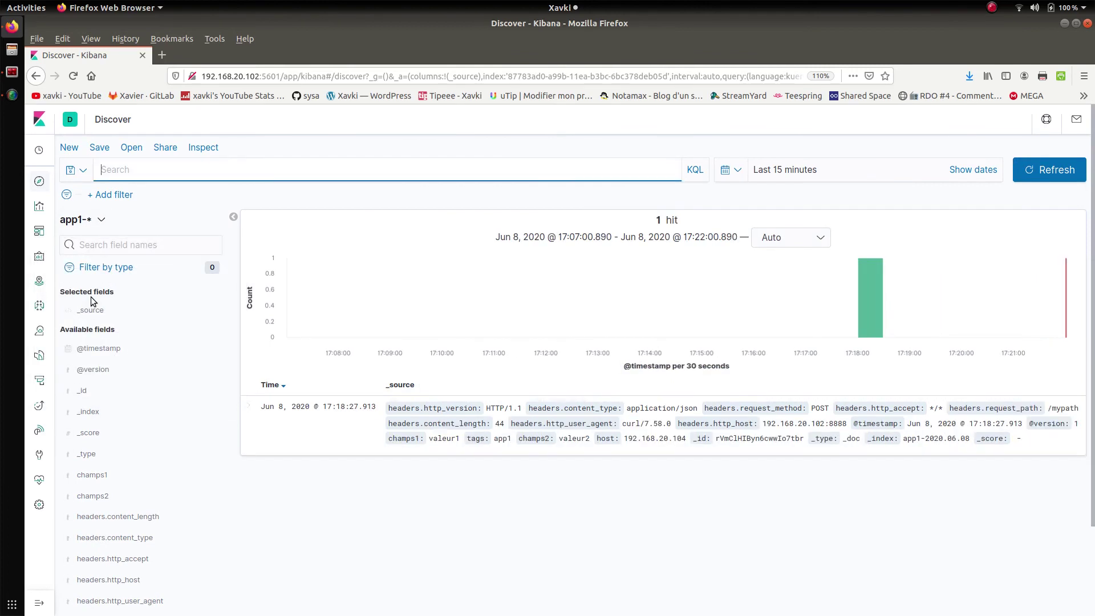
pyautogui.click(249, 409)
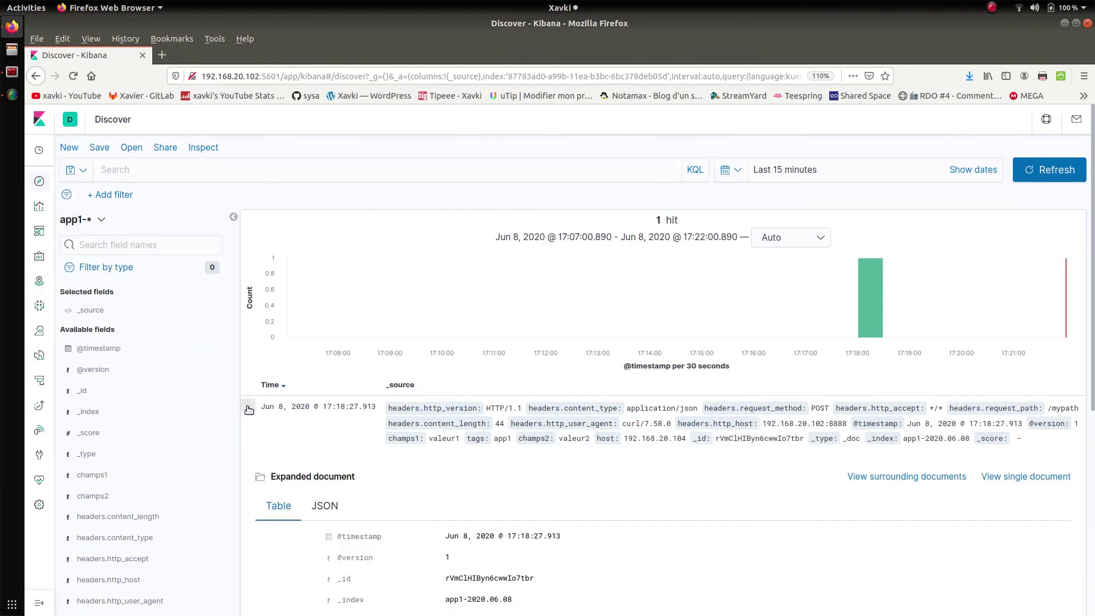
pyautogui.scroll(-8, 262, 423)
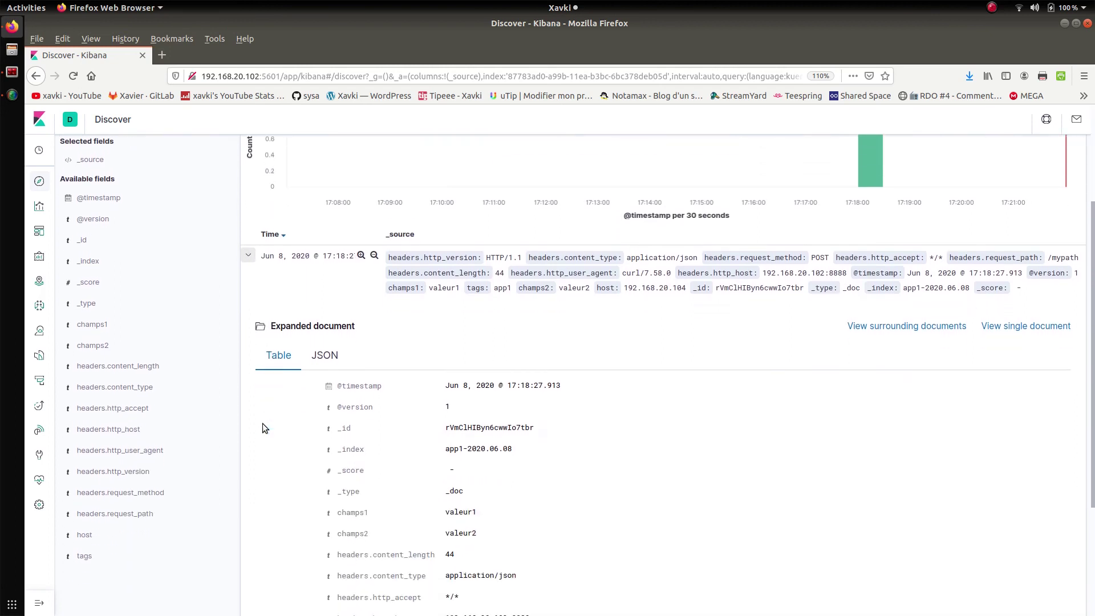
pyautogui.tripleClick(510, 467)
pyautogui.scroll(-1, 444, 472)
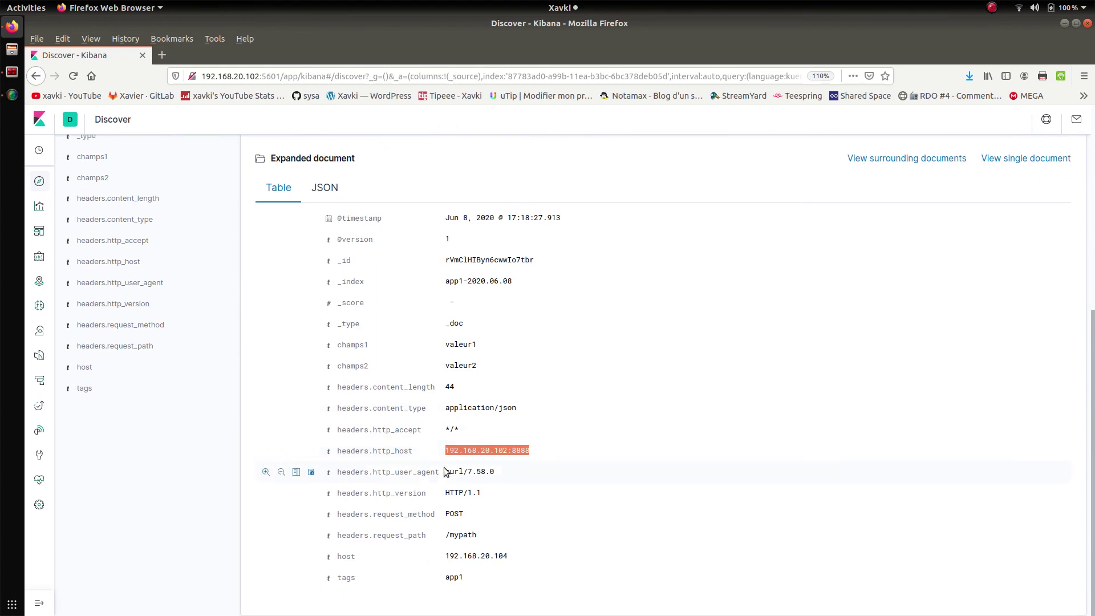
pyautogui.doubleClick(480, 342)
pyautogui.moveTo(499, 364); pyautogui.dragTo(445, 366)
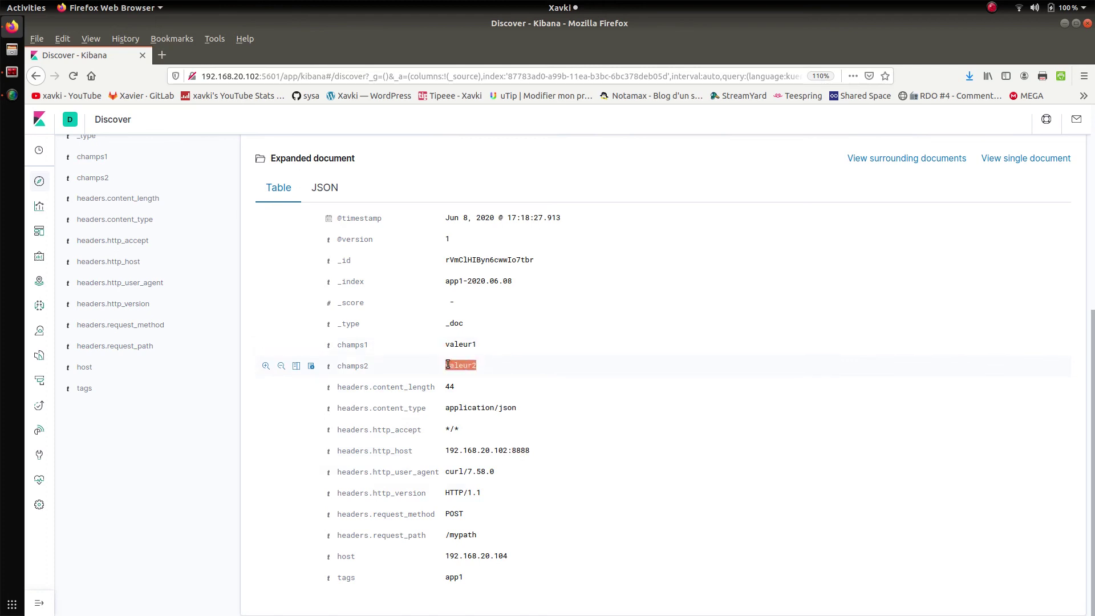
pyautogui.scroll(5, 448, 365)
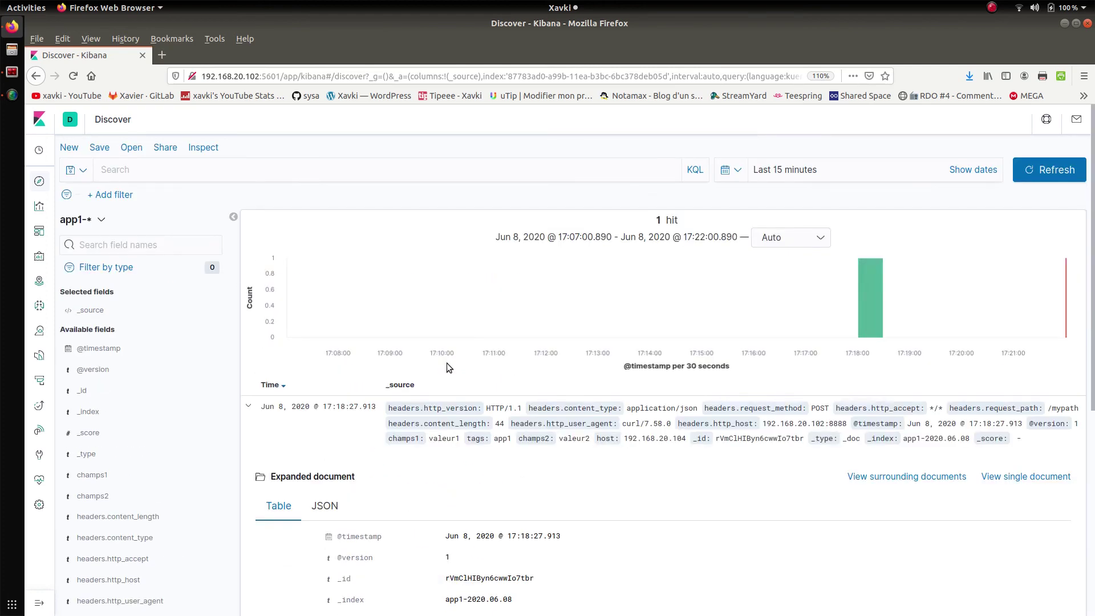
# Return to the terminal, clear the srv11 pane, and restore the split view alongside the Logstash logs
pyautogui.hotkey('alt', 'Tab')
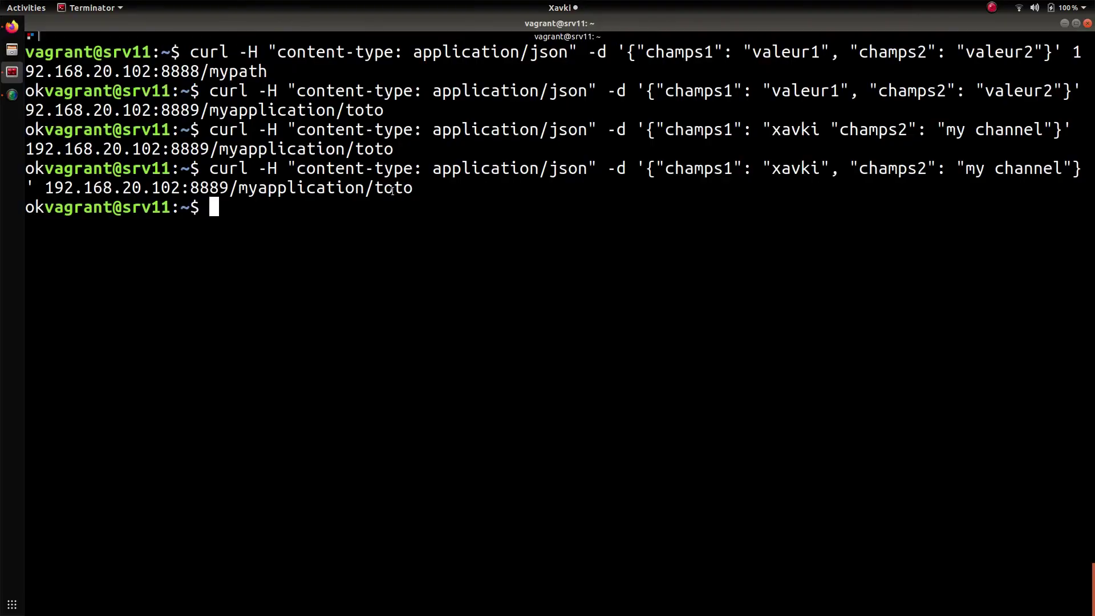
pyautogui.hotkey('ctrl', 'l')
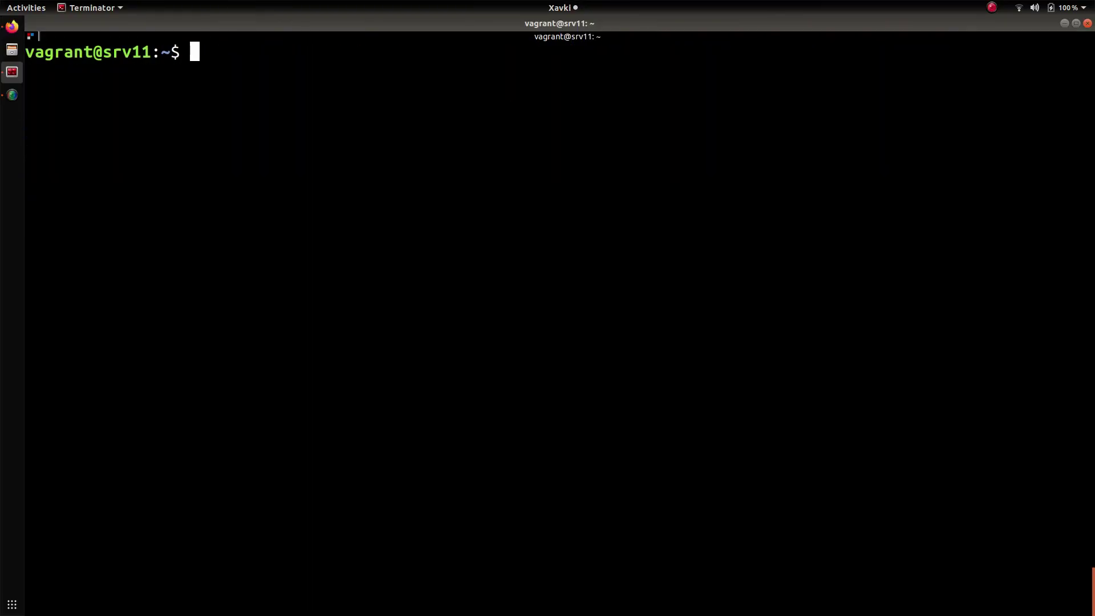
pyautogui.hotkey('ctrl', 'shift', 'x')
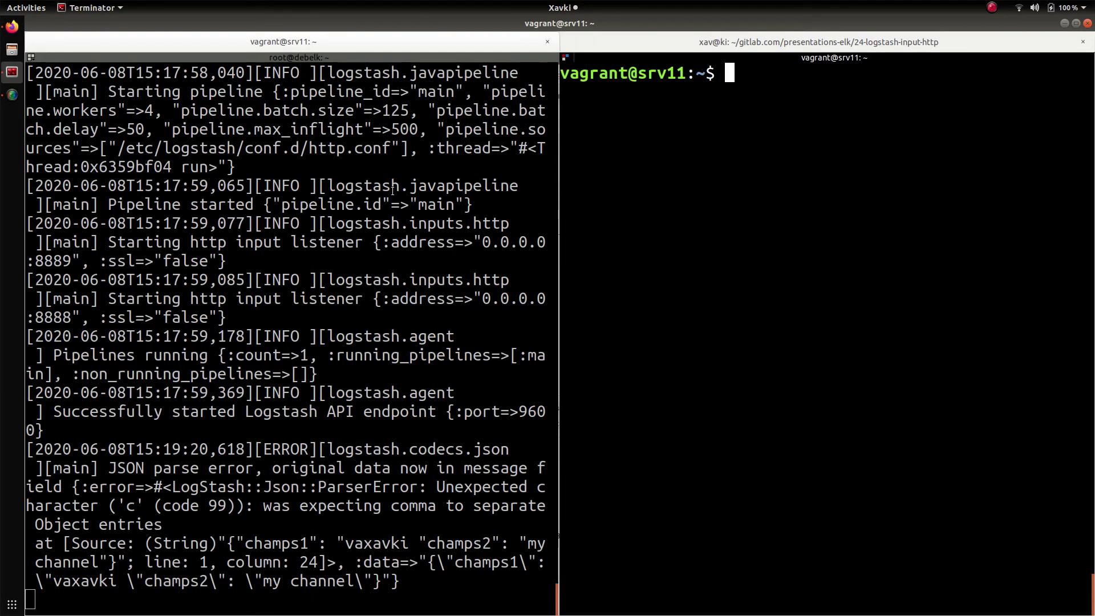
# Show the 24-logstash-input-http presentation slide and highlight its response_code option
pyautogui.click(636, 44)
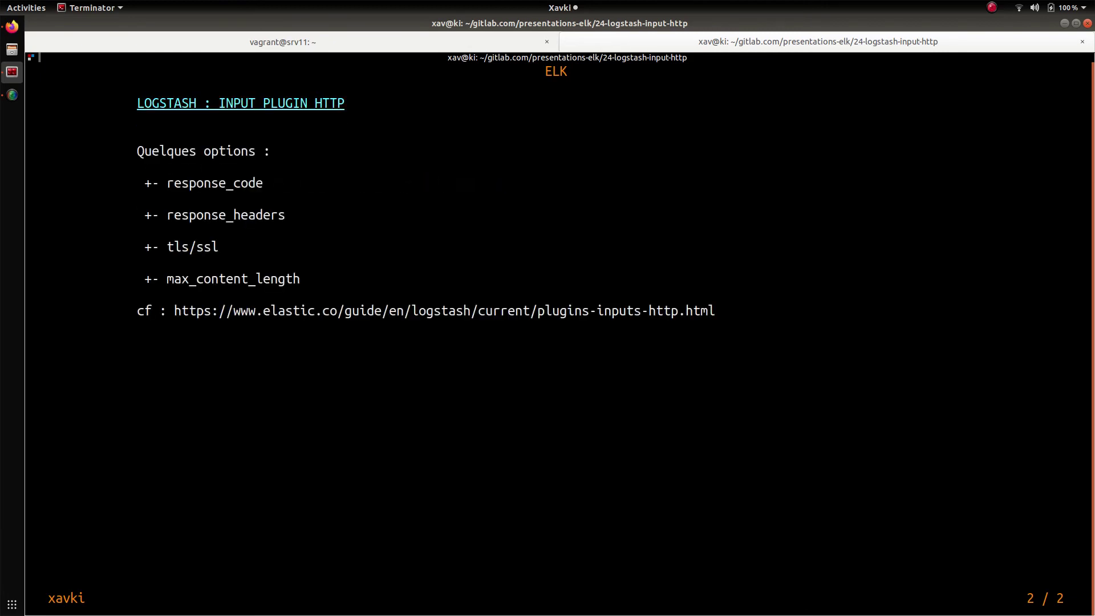
pyautogui.doubleClick(200, 184)
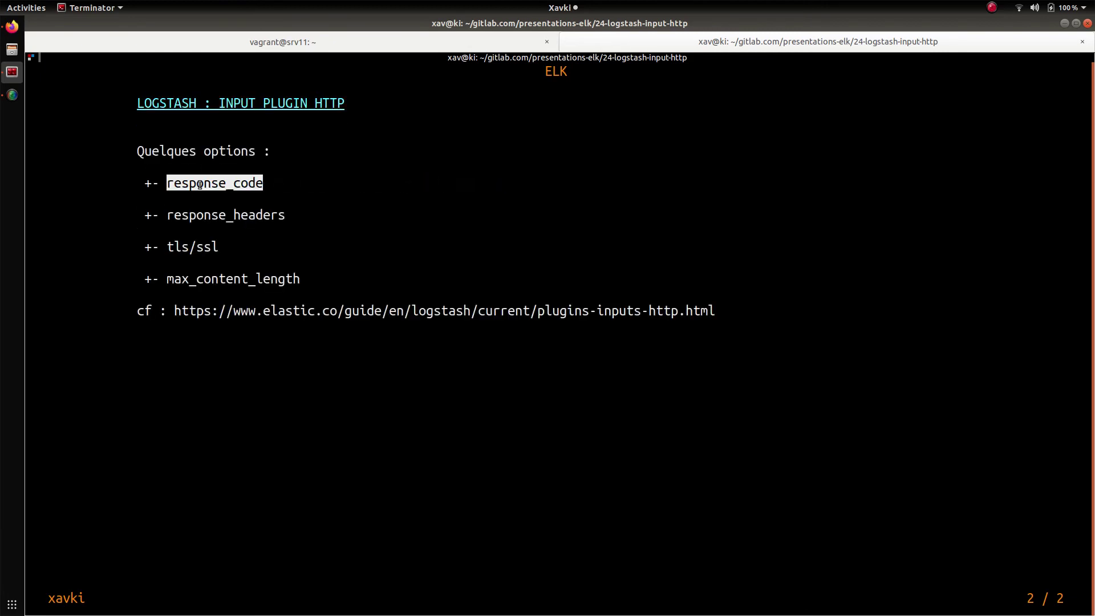
# Copy the slide's Elastic documentation link and open it in a new Firefox tab, showing the Logstash Http input plugin page
pyautogui.doubleClick(388, 310)
pyautogui.hotkey('ctrl', 'c')
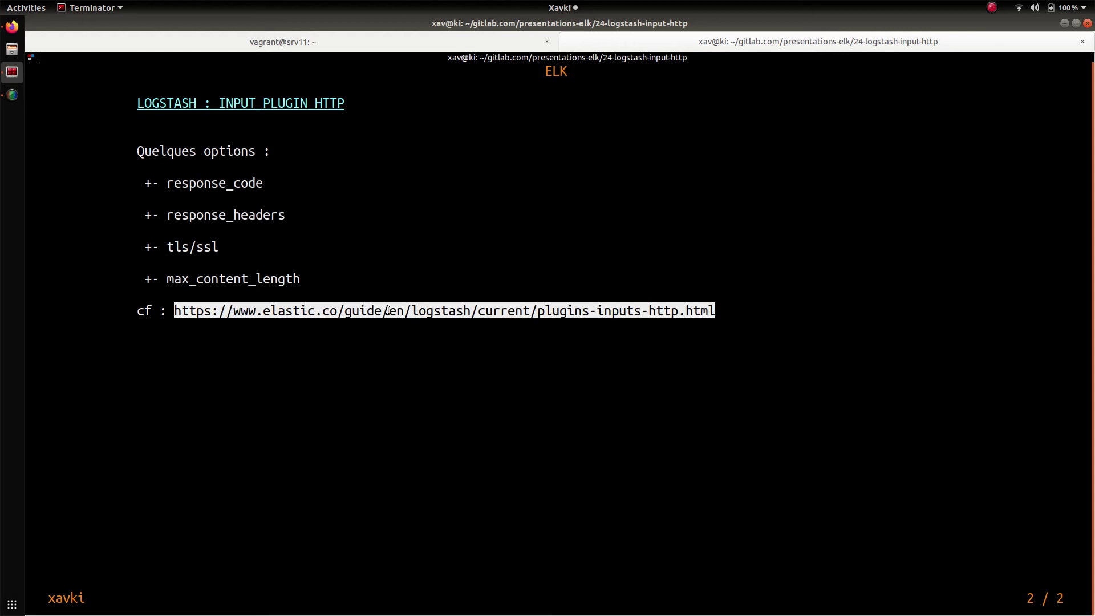
pyautogui.hotkey('alt', 'Tab')
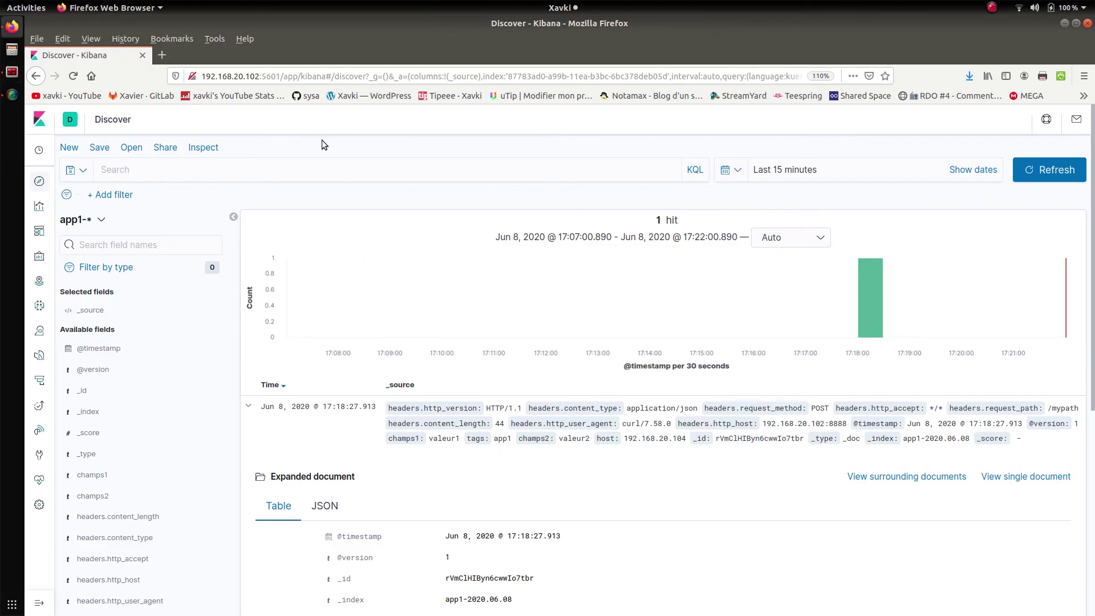
pyautogui.click(163, 55)
pyautogui.hotkey('ctrl', 'v')
pyautogui.press('Return')
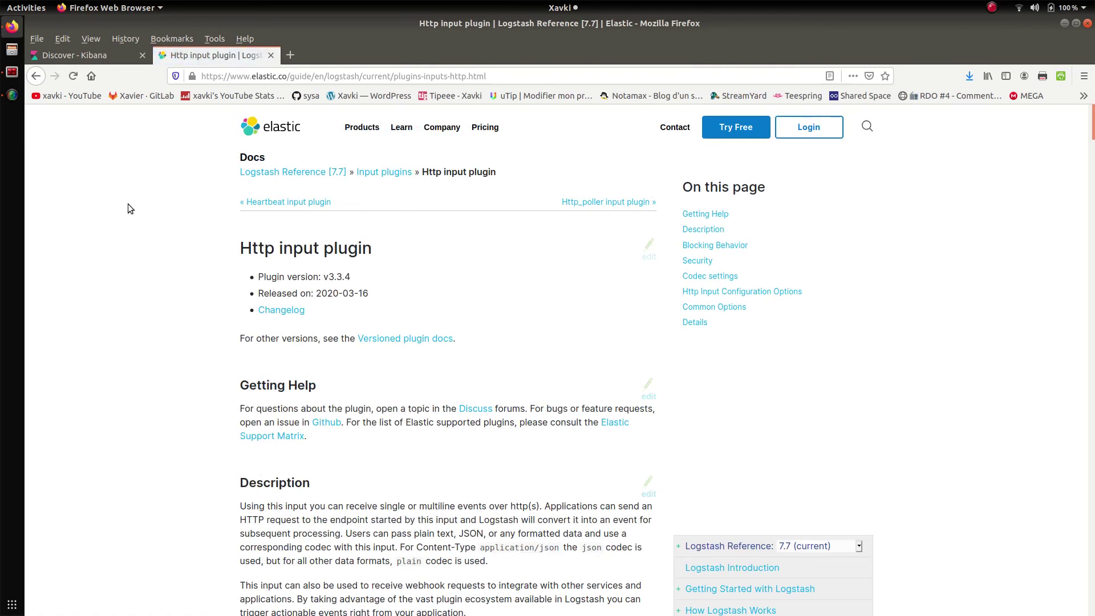
# Examine the Http input plugin's configuration options table and the first option descriptions, including port and max_content_length
pyautogui.scroll(-3, 128, 205)
pyautogui.scroll(-20, 128, 204)
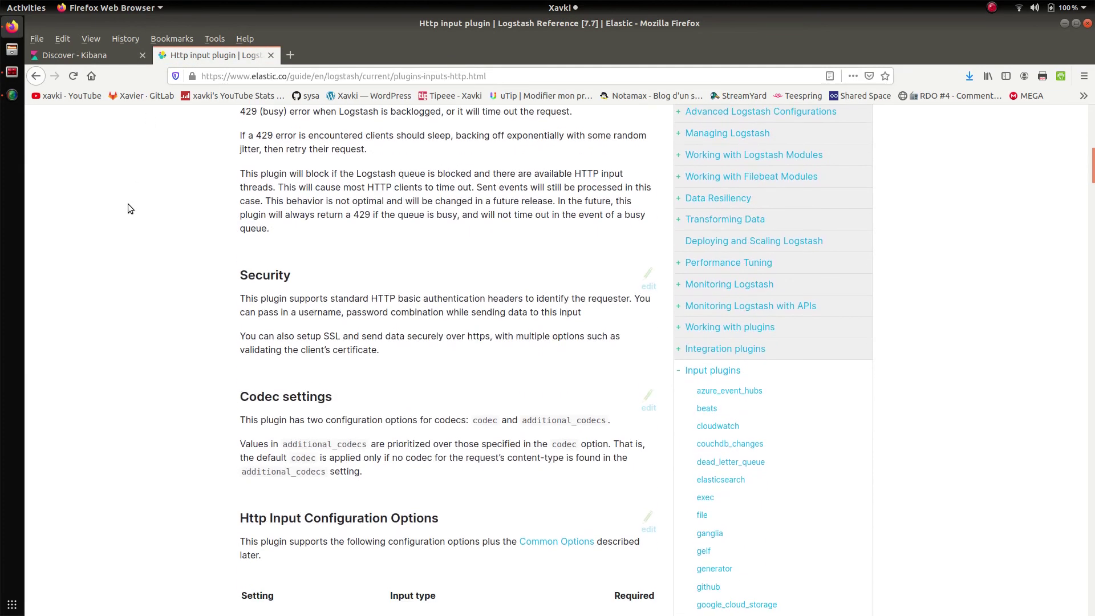
pyautogui.scroll(-12, 128, 209)
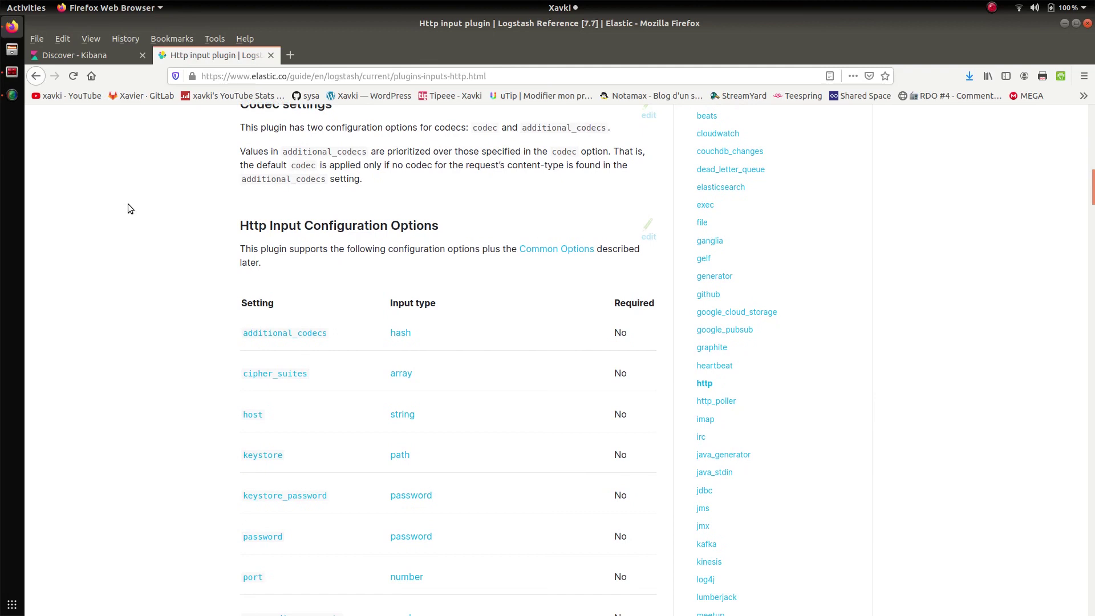
pyautogui.scroll(-18, 127, 209)
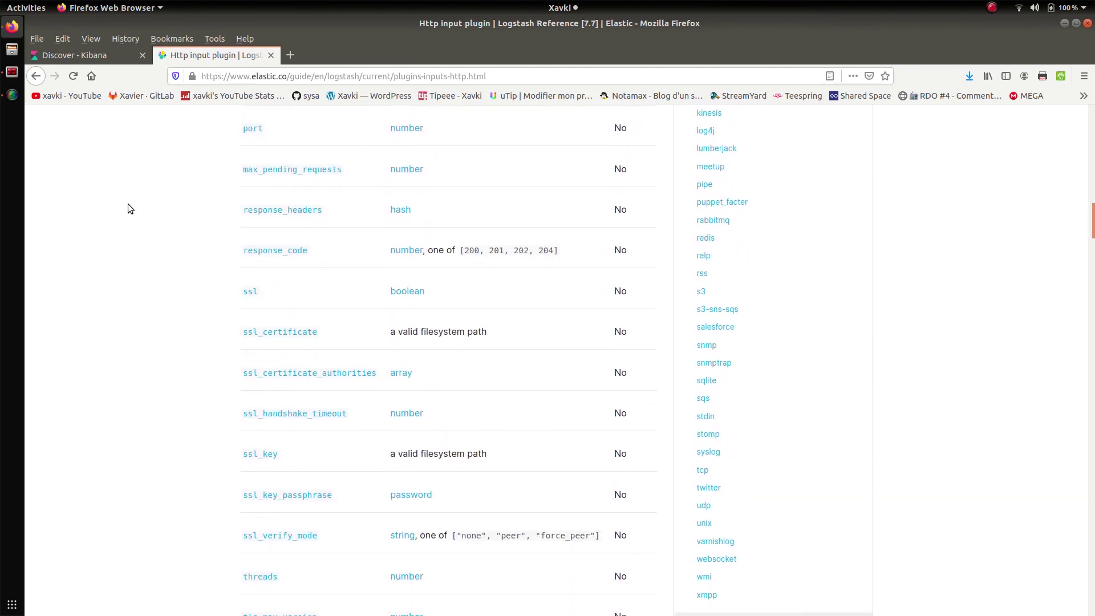
pyautogui.scroll(-7, 128, 205)
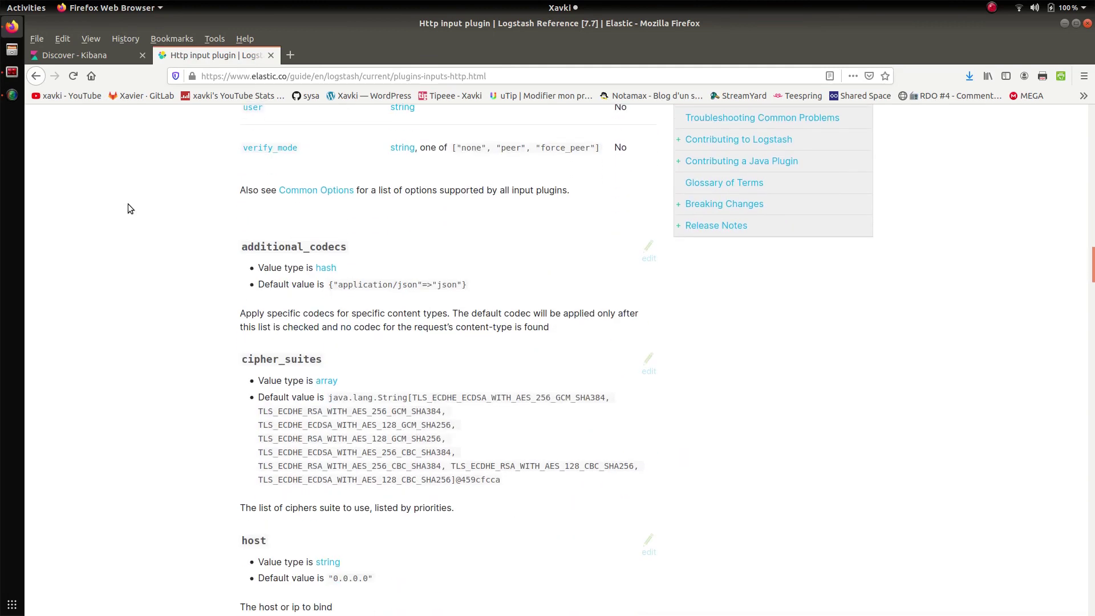
pyautogui.scroll(-16, 128, 206)
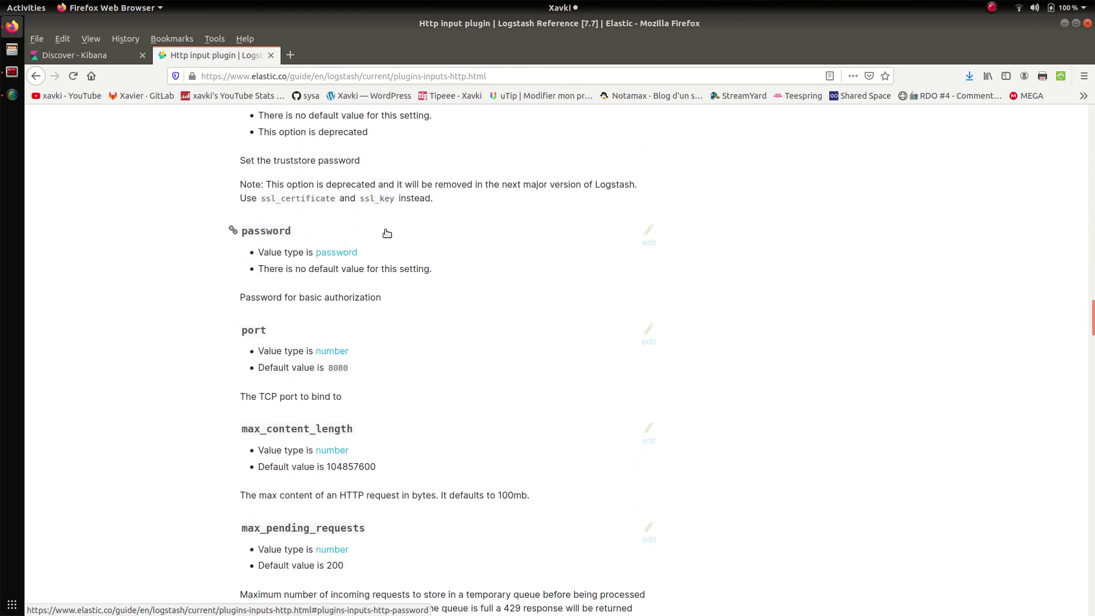
# Examine the response_code and response_headers descriptions and highlight the default value of response_headers
pyautogui.scroll(15, 386, 233)
pyautogui.scroll(-20, 386, 232)
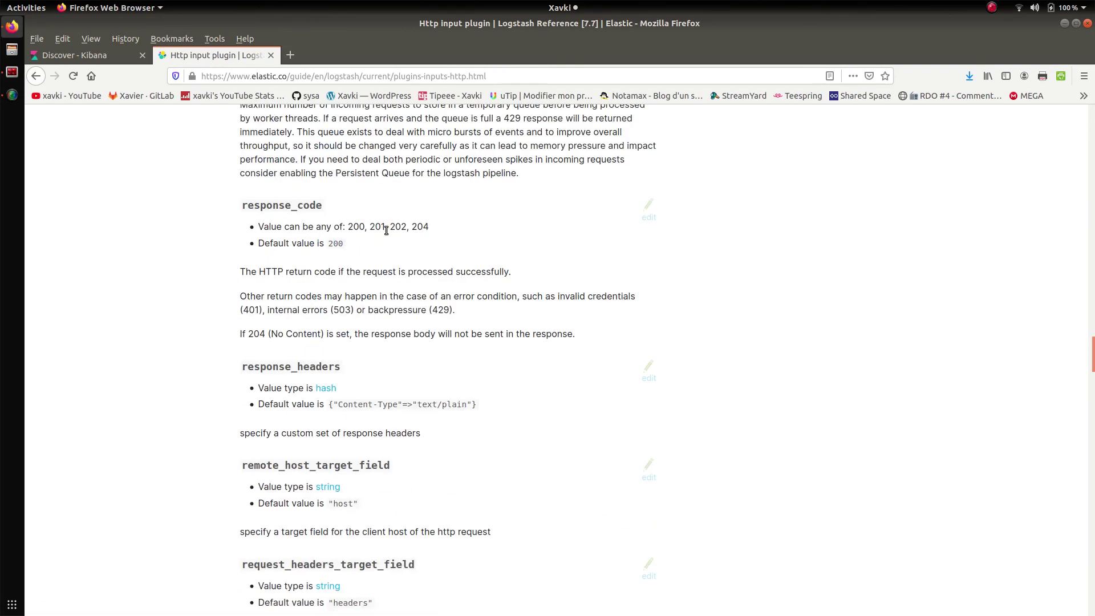
pyautogui.scroll(-15, 387, 230)
pyautogui.scroll(15, 386, 231)
pyautogui.scroll(-15, 387, 230)
pyautogui.scroll(15, 386, 232)
pyautogui.moveTo(479, 407); pyautogui.dragTo(327, 407)
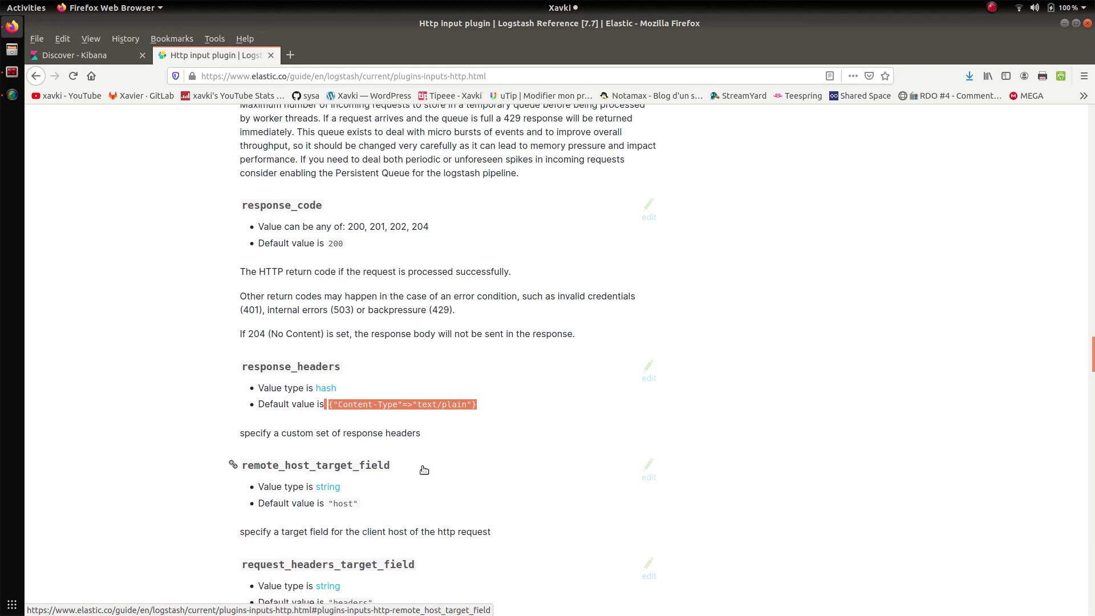
# Examine the ssl, ssl_certificate and ssl_certificate_authorities option descriptions
pyautogui.scroll(-15, 424, 469)
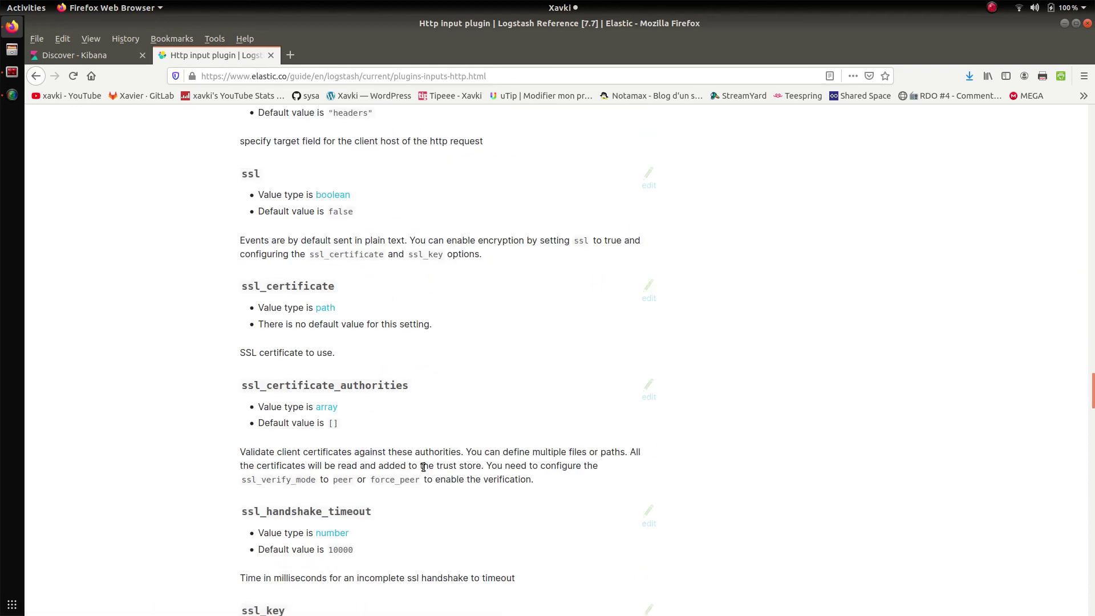
pyautogui.moveTo(466, 428); pyautogui.dragTo(453, 402)
pyautogui.scroll(-4, 461, 427)
pyautogui.click(131, 340)
pyautogui.scroll(5, 131, 340)
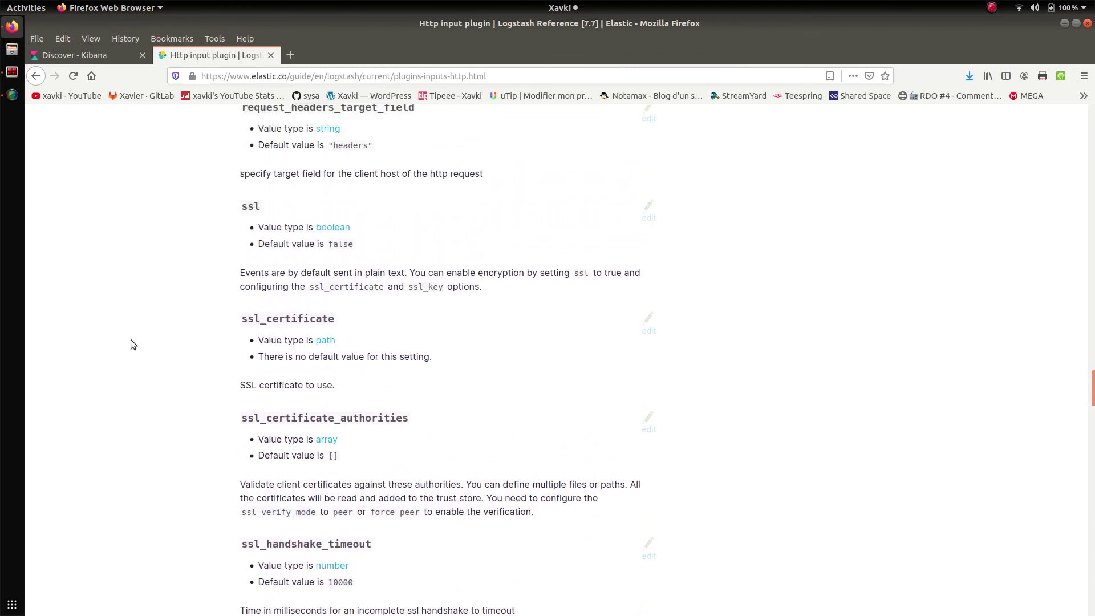
# Examine the remaining option descriptions, from threads and the TLS versions through user and verify_mode to Common Options
pyautogui.scroll(-10, 131, 341)
pyautogui.scroll(-15, 132, 344)
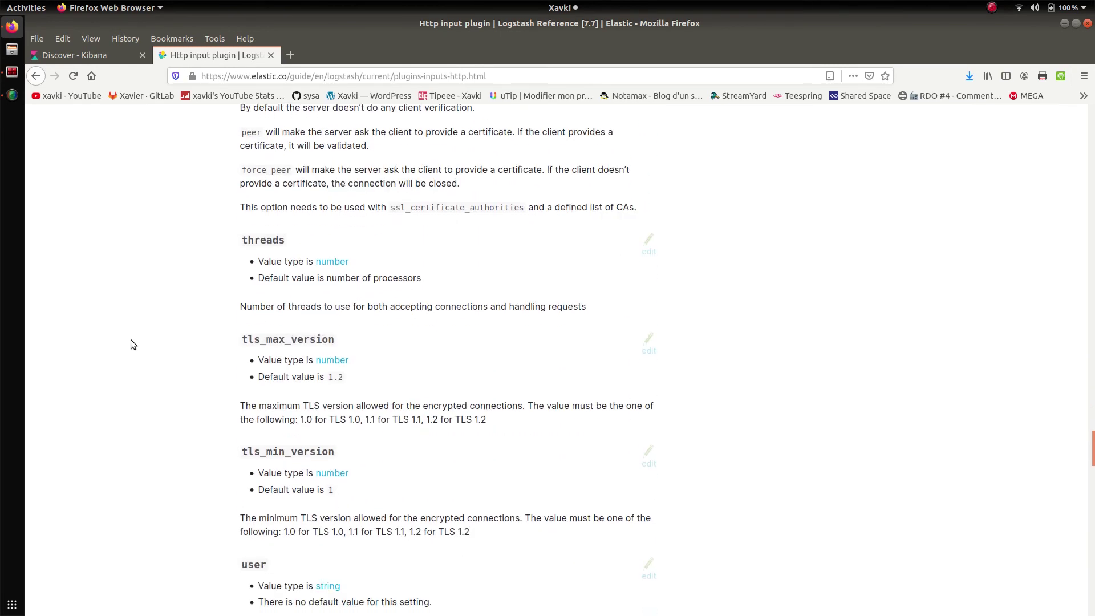
pyautogui.scroll(-2, 131, 344)
pyautogui.scroll(-5, 131, 344)
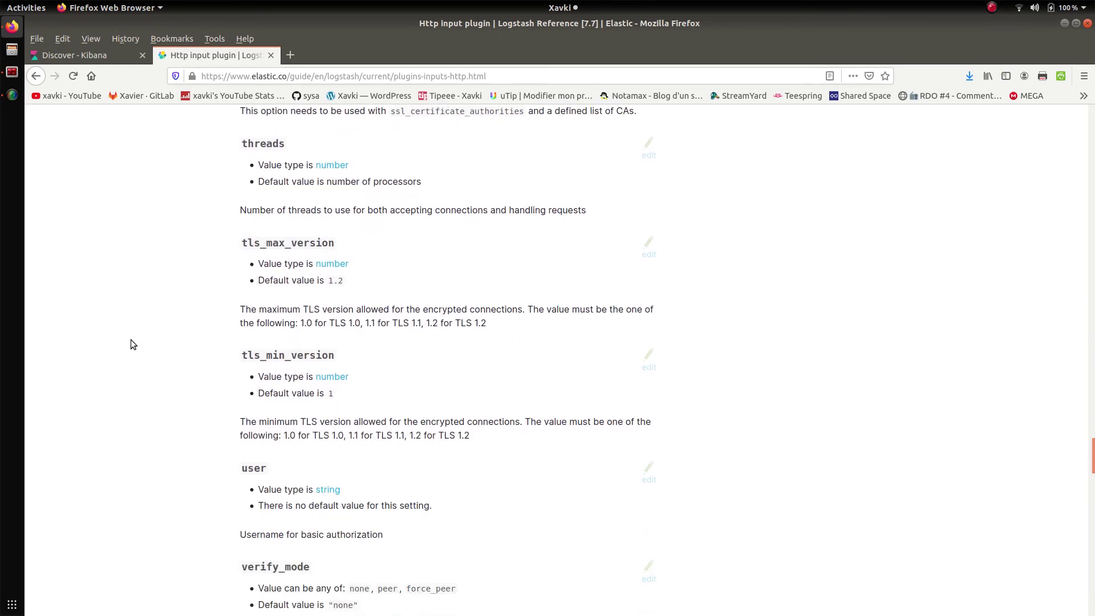
pyautogui.scroll(-4, 131, 344)
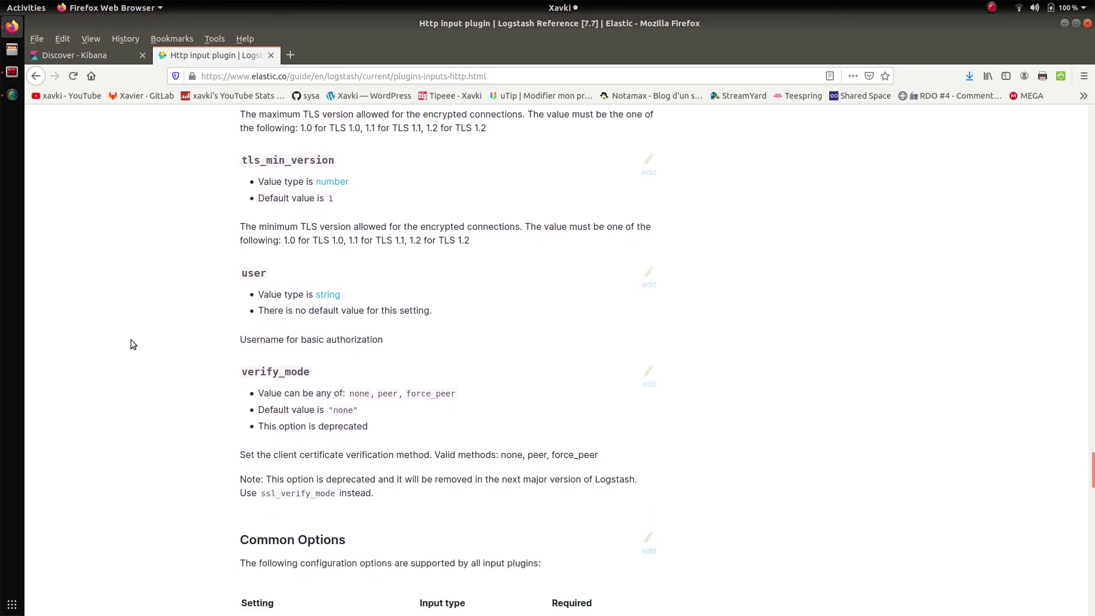